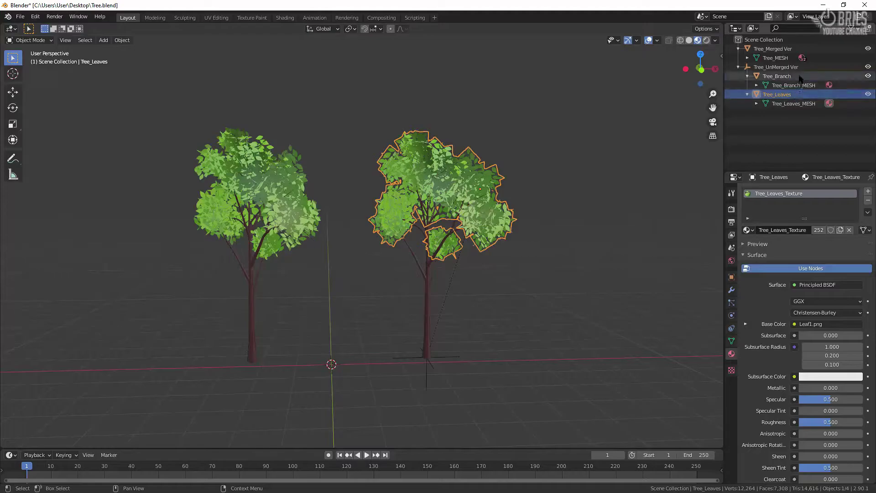
Inspect the finished Tree_Merged Ver object and leave nothing selected.
click(783, 49)
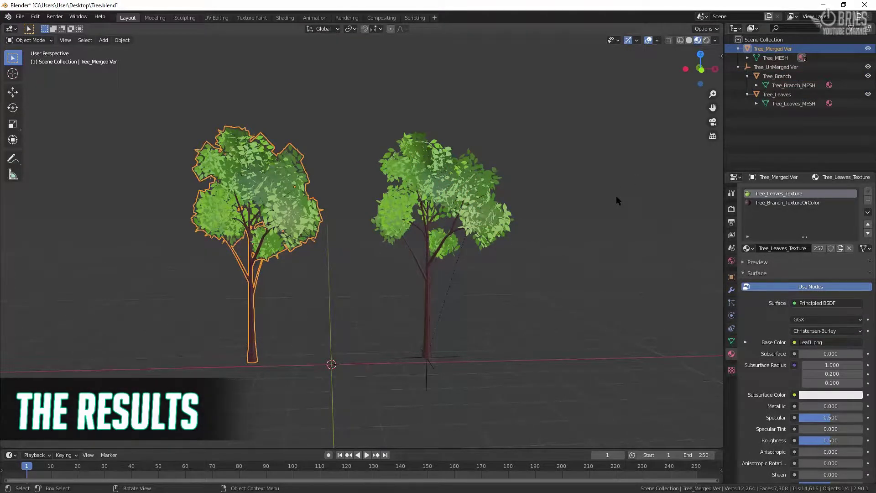
click(580, 306)
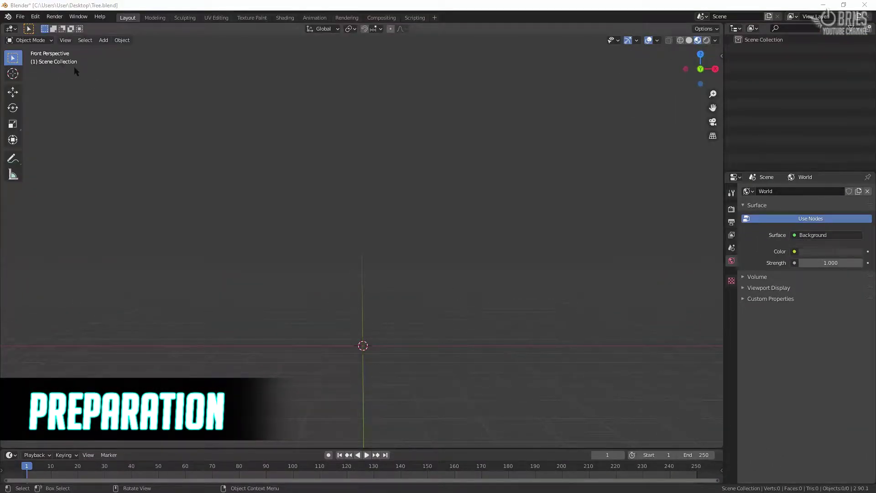
Search the add-ons for "tree", enable Add Curve: Sapling Tree Gen, and close the preferences.
click(35, 17)
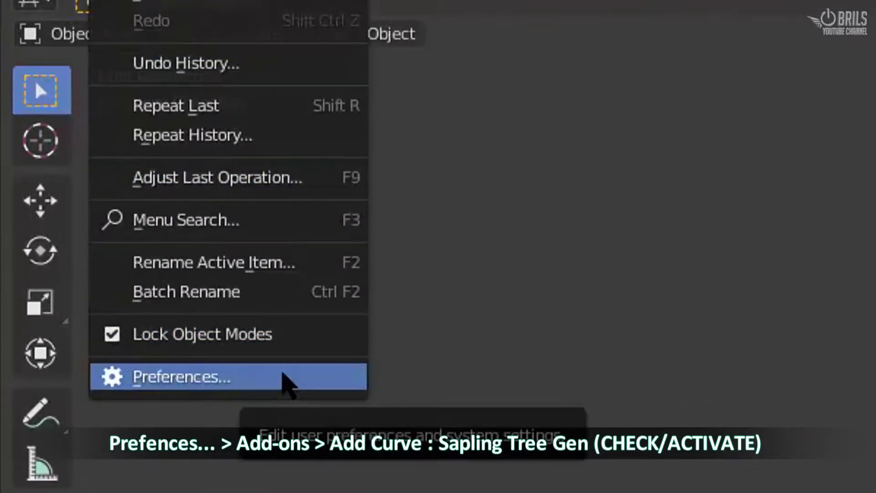
click(287, 378)
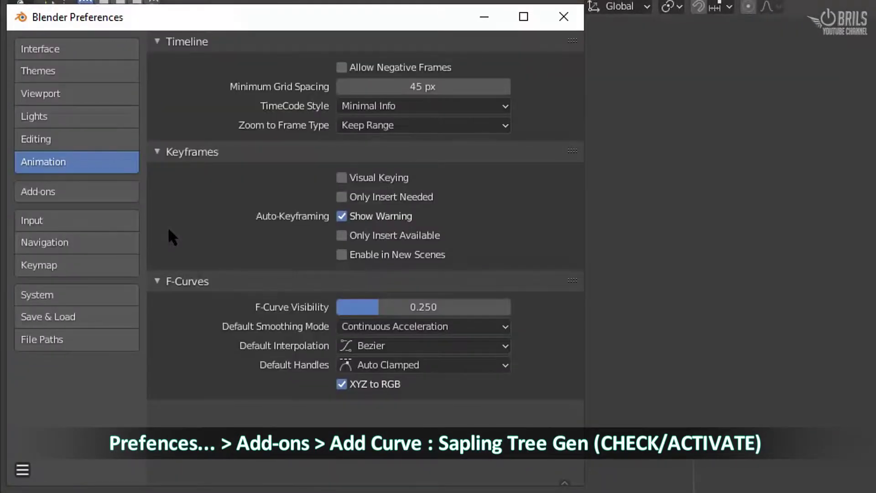
click(104, 190)
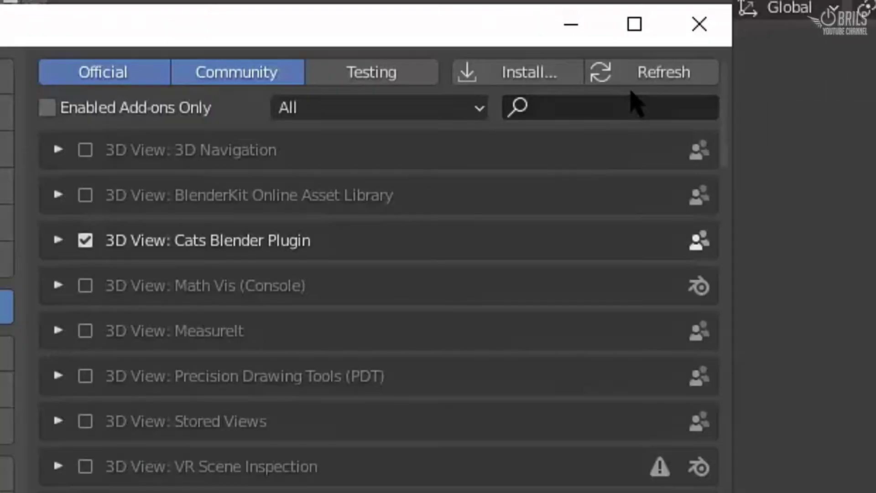
click(525, 63)
text(tree)
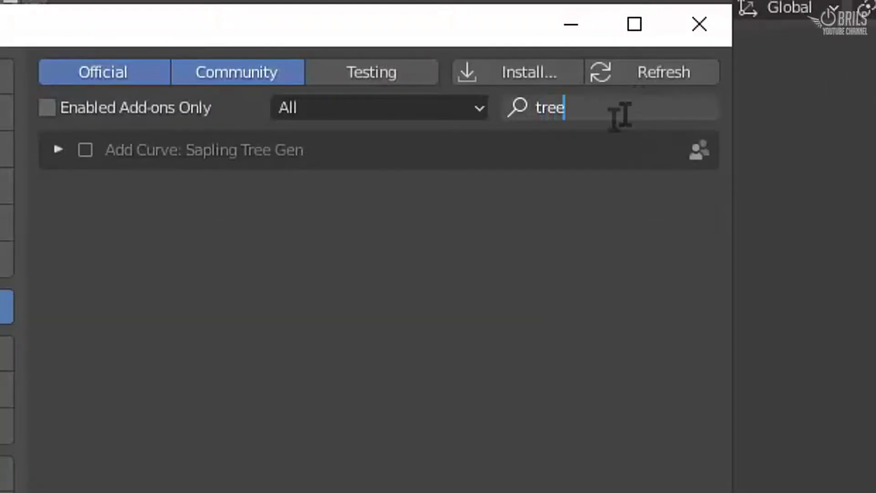
key(Return)
click(86, 149)
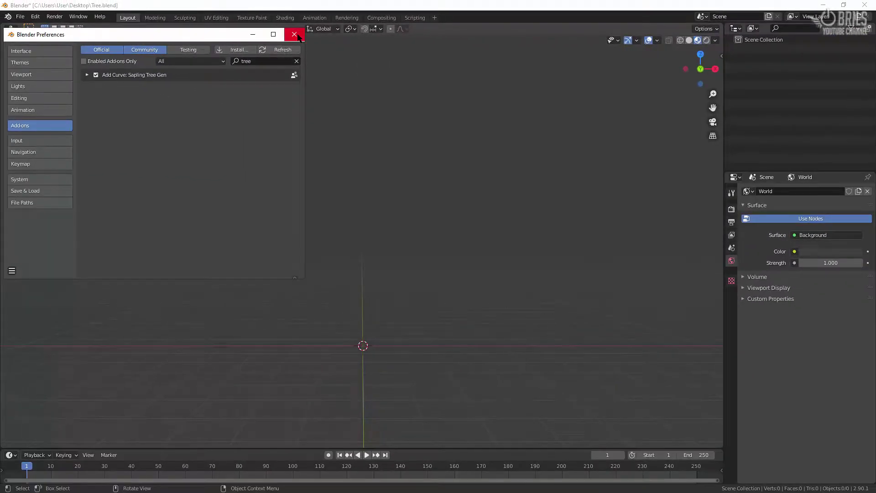
click(296, 35)
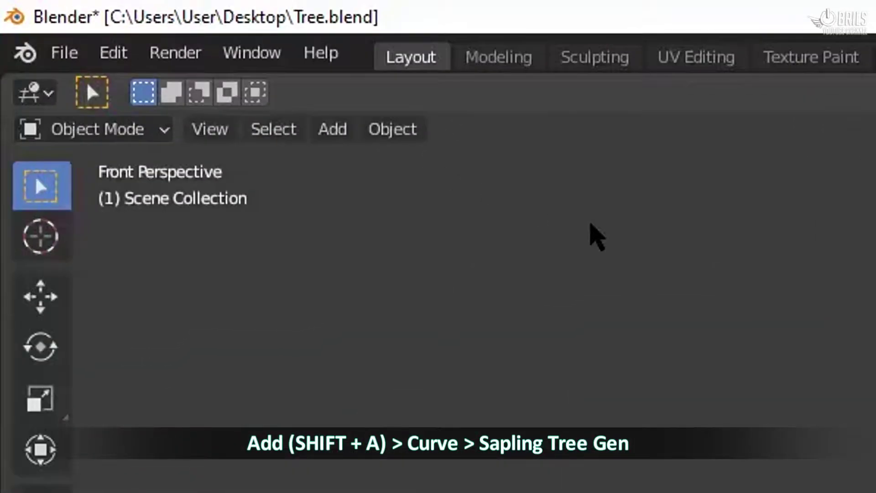
Add a Sapling Tree Gen curve to the empty scene.
click(331, 130)
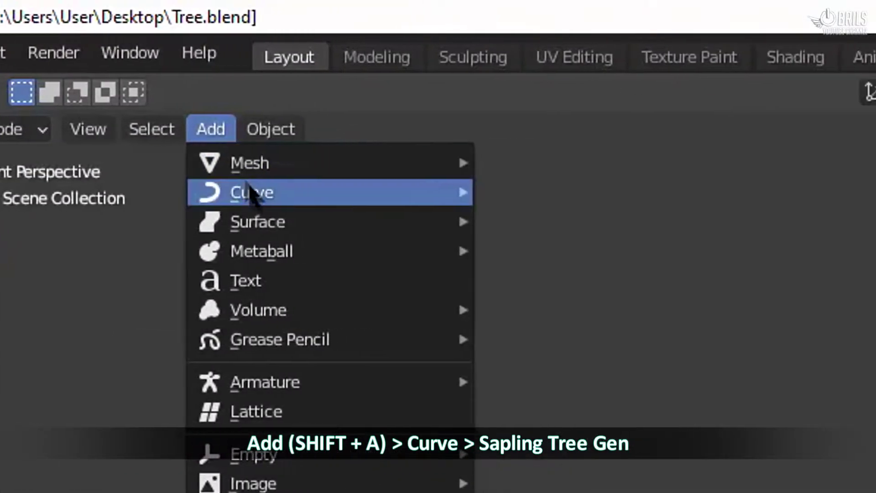
mouse_move(255, 191)
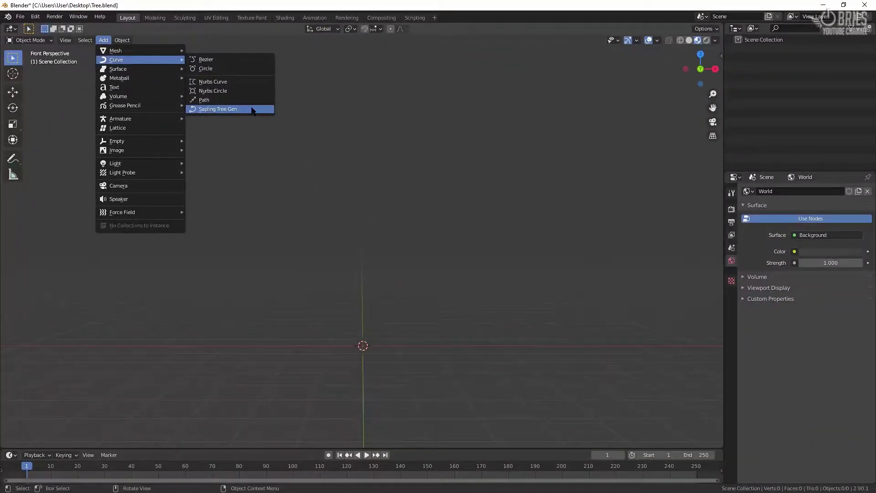
click(252, 110)
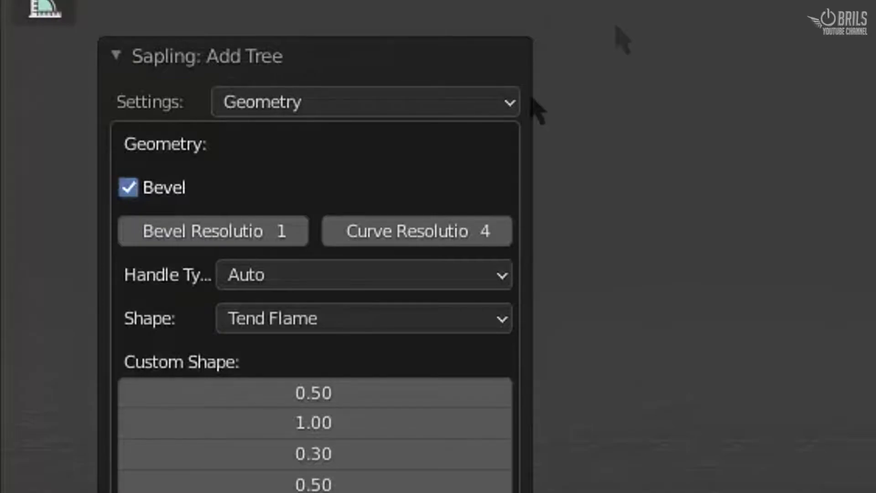
Show the sapling's Branch Splitting settings and reduce Base Splits to 0.
click(436, 101)
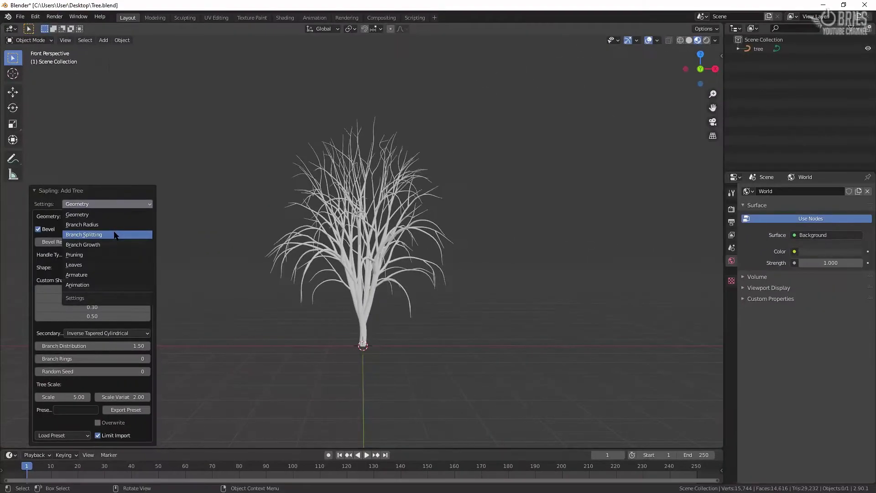
click(390, 205)
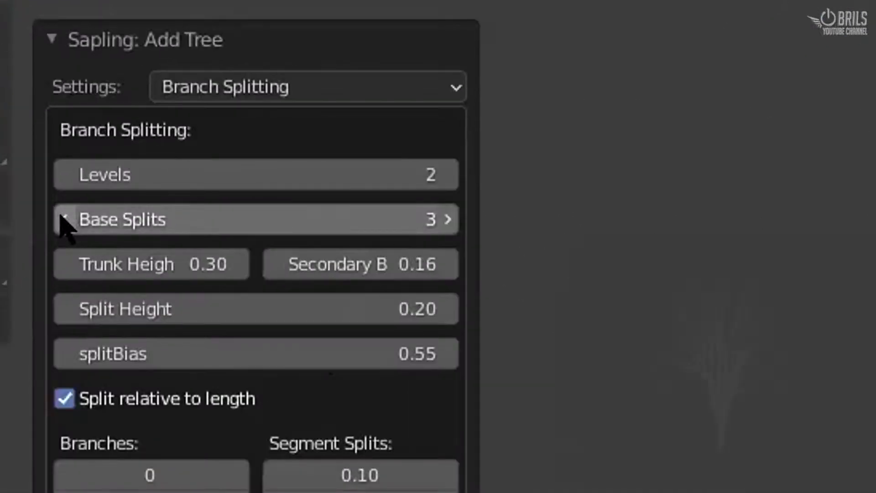
click(63, 219)
click(64, 220)
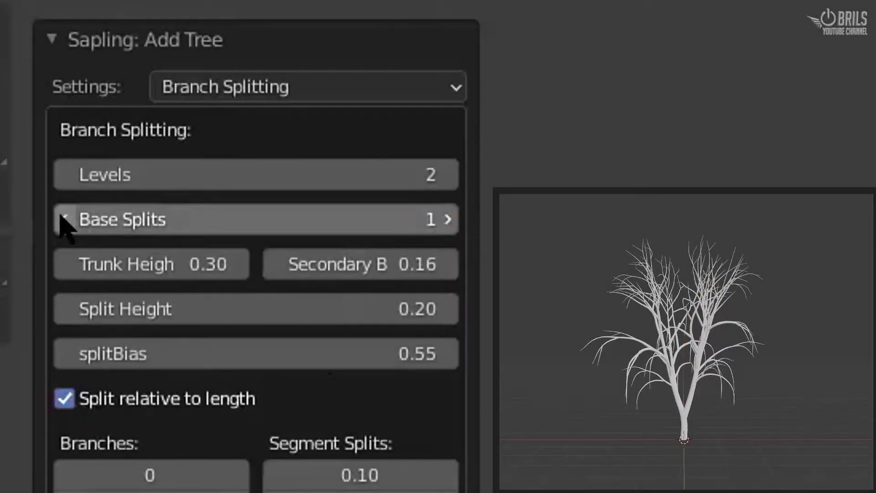
click(65, 219)
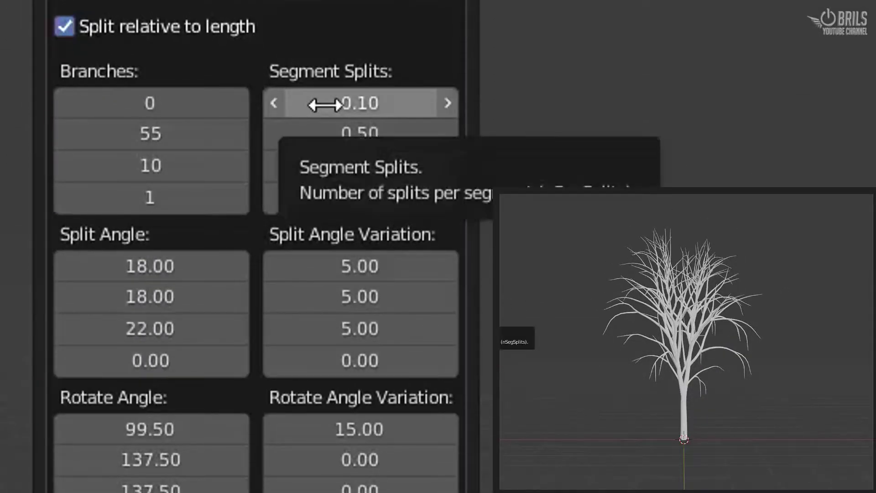
Set the first-level Segment Splits value to 0.
double_click(325, 105)
text(0)
key(Return)
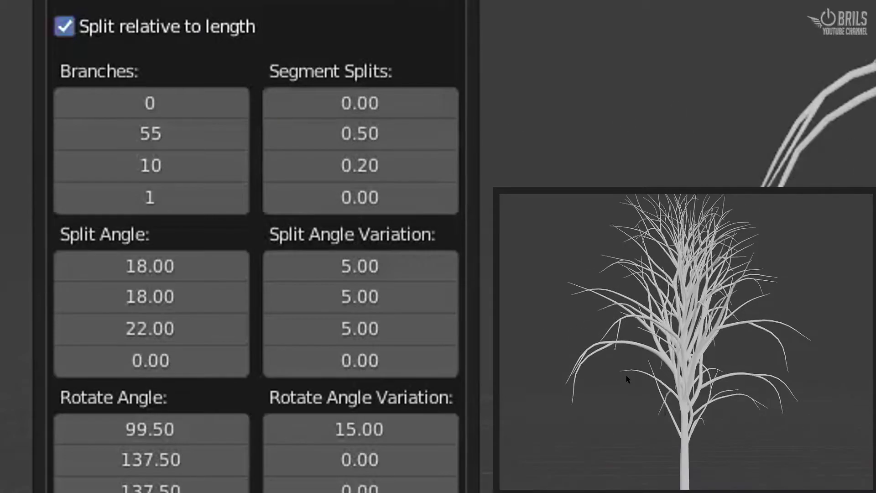
Set the second-level Branches count, trying 25 and settling on 15.
double_click(186, 134)
text(2)
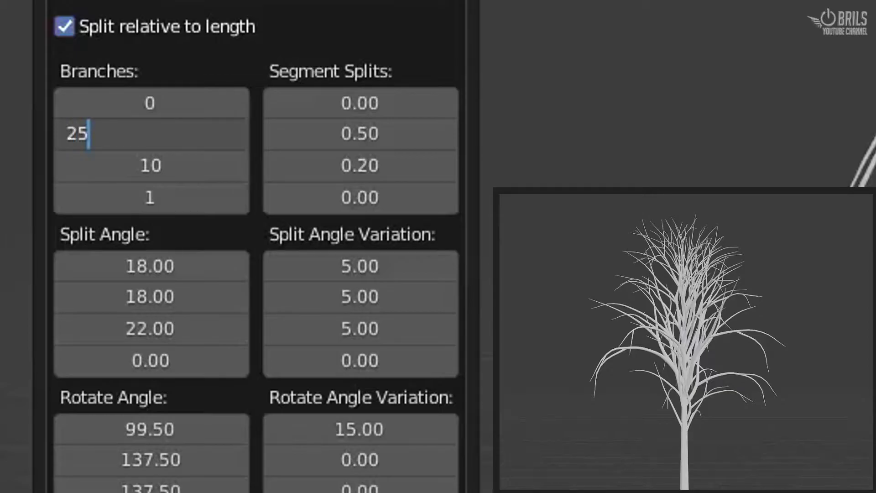
key(Return)
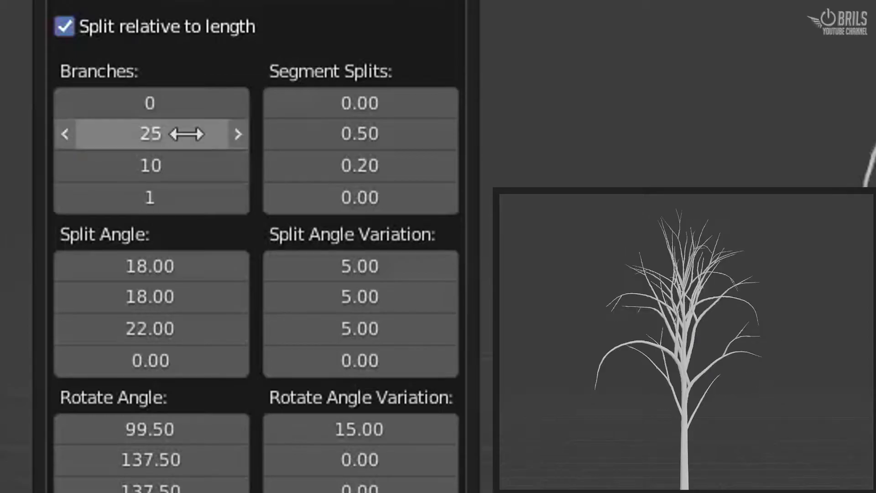
drag(217, 132, 181, 133)
click(214, 133)
text(15)
key(Return)
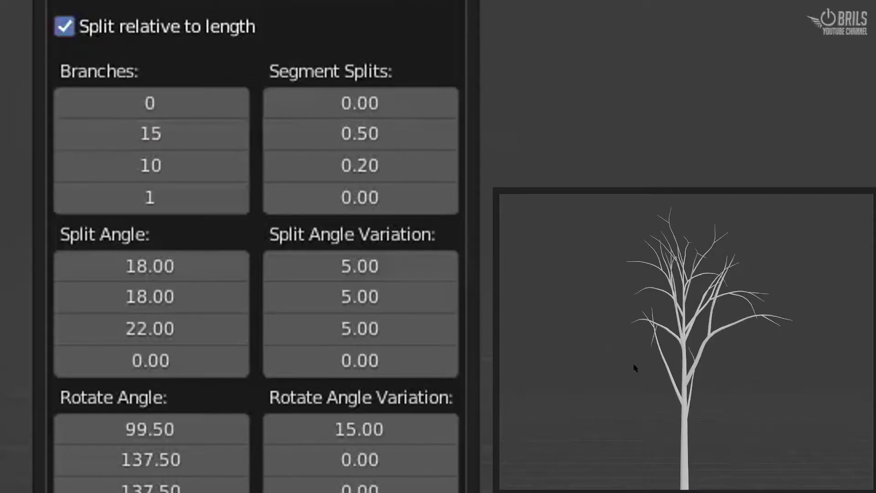
Set the third- and fourth-level Branches and the third-level Segment Splits to 0, keeping the second-level Segment Splits at 0.50.
middle_drag(636, 366, 573, 389)
click(199, 169)
text(0)
key(Return)
click(205, 195)
text(0)
key(Return)
click(361, 177)
text(0)
key(Return)
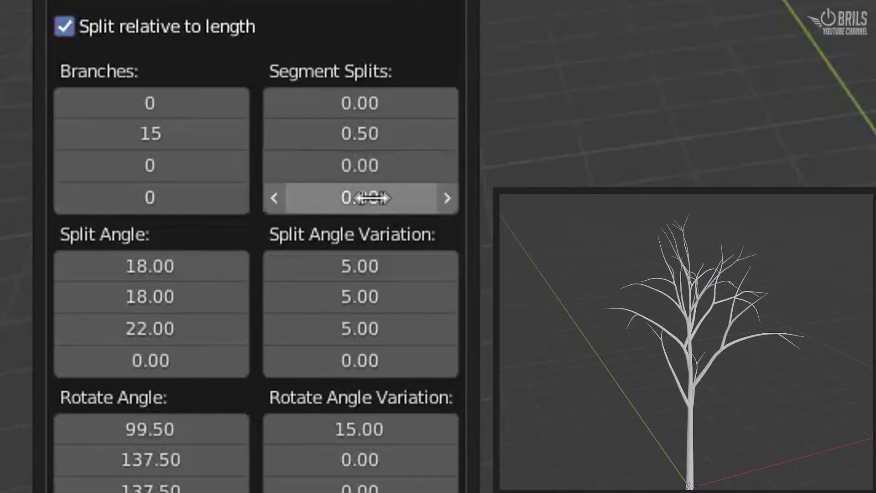
click(400, 138)
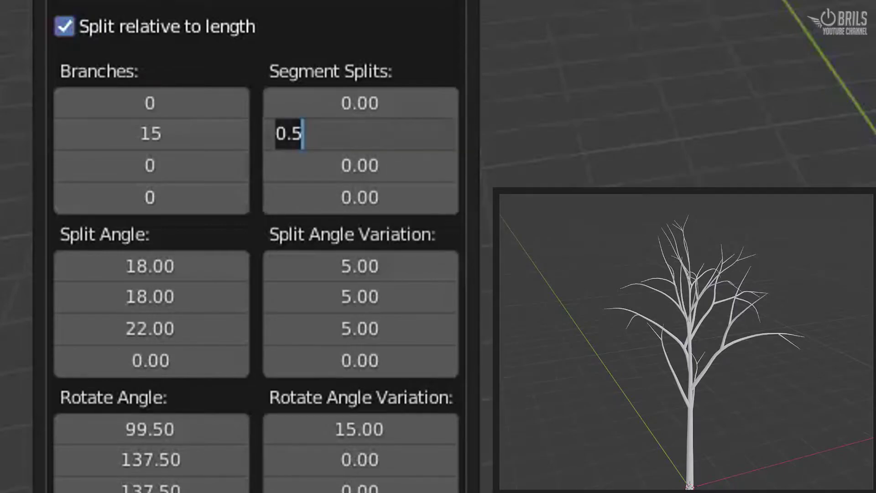
key(Return)
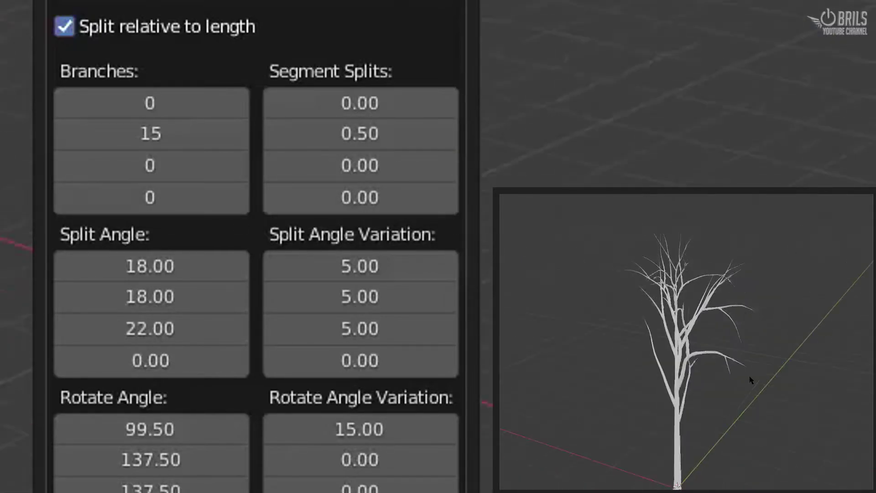
Set the first-level Split Angle and its Split Angle Variation to 0.
middle_drag(784, 373, 684, 361)
drag(173, 267, 123, 267)
click(173, 267)
text(0)
key(Return)
click(332, 262)
text(0)
Set the second-level Split Angle to 15 and its Split Angle Variation to 10.
key(Return)
mouse_move(179, 296)
mouse_down()
mouse_move(59, 296)
mouse_move(194, 297)
mouse_up()
click(196, 293)
text(15)
key(Return)
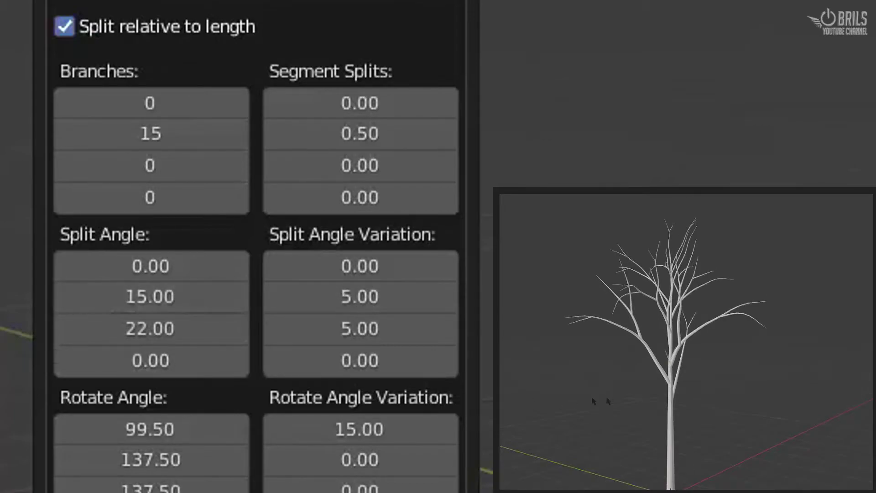
drag(381, 299, 415, 298)
click(387, 298)
text(10)
key(Return)
middle_drag(712, 372, 700, 396)
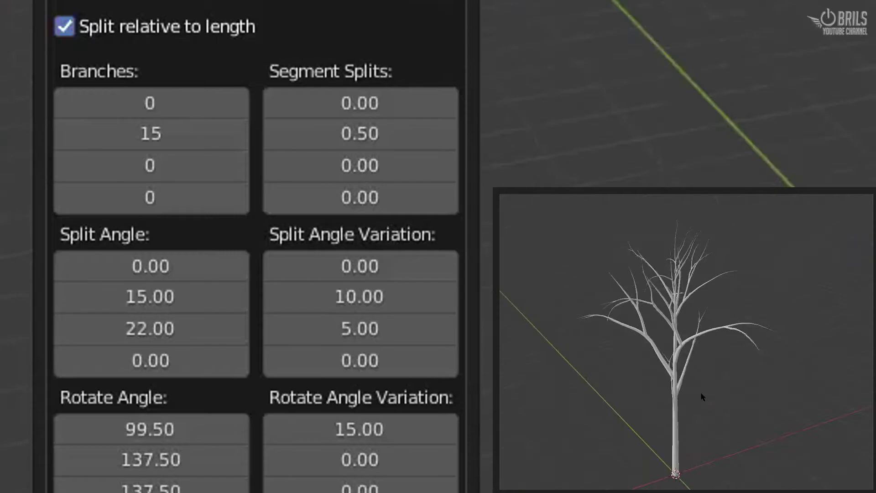
Set the third-level Split Angle and its Split Angle Variation to 0.
click(172, 332)
key(Escape)
drag(172, 331, 213, 331)
click(172, 332)
text(0)
key(Return)
click(319, 330)
text(0)
key(Return)
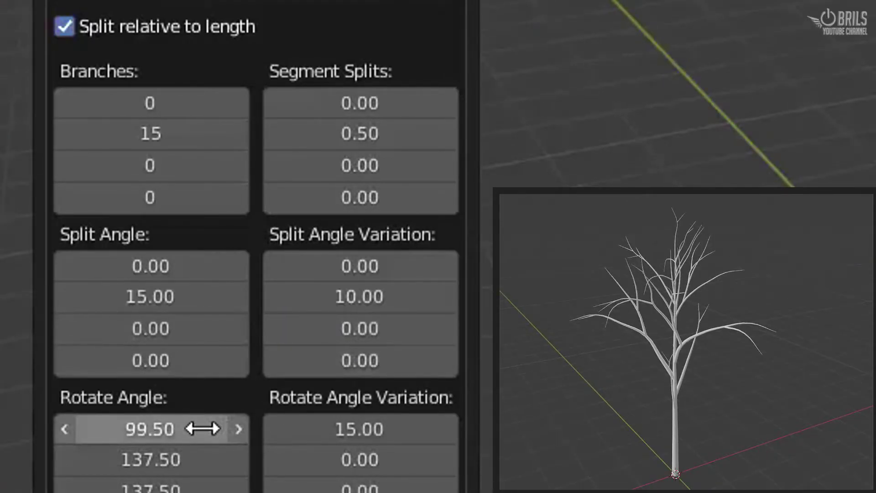
Reset the first-, third- and fourth-level Rotate Angle and the first-level Rotate Angle Variation to 0.
key(BackSpace)
key(BackSpace)
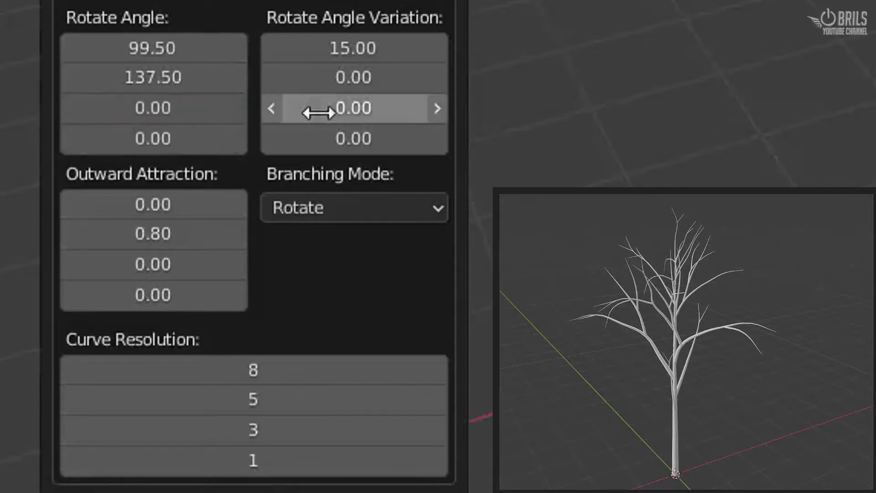
middle_drag(667, 394, 684, 404)
middle_drag(538, 393, 552, 449)
drag(155, 49, 180, 49)
key(BackSpace)
key(BackSpace)
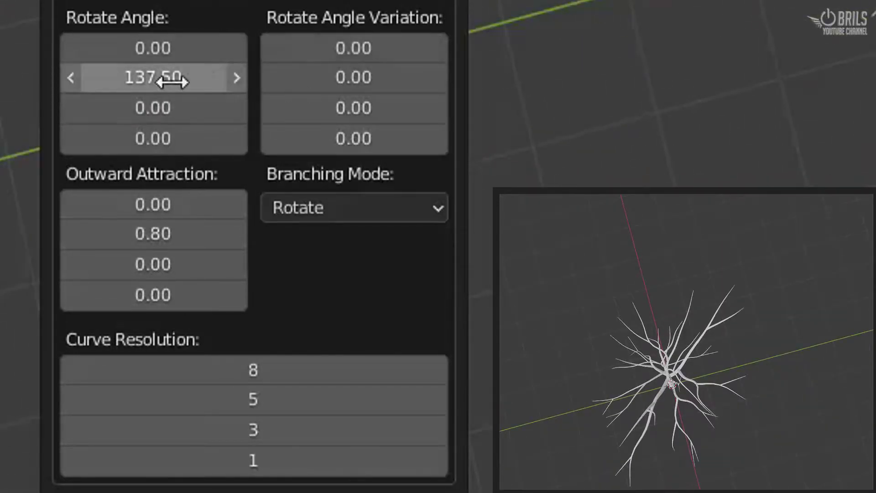
Set the second-level Rotate Angle to 134.86 and its Rotate Angle Variation to 10.
mouse_move(160, 78)
mouse_down()
mouse_move(168, 78)
mouse_move(152, 78)
mouse_up()
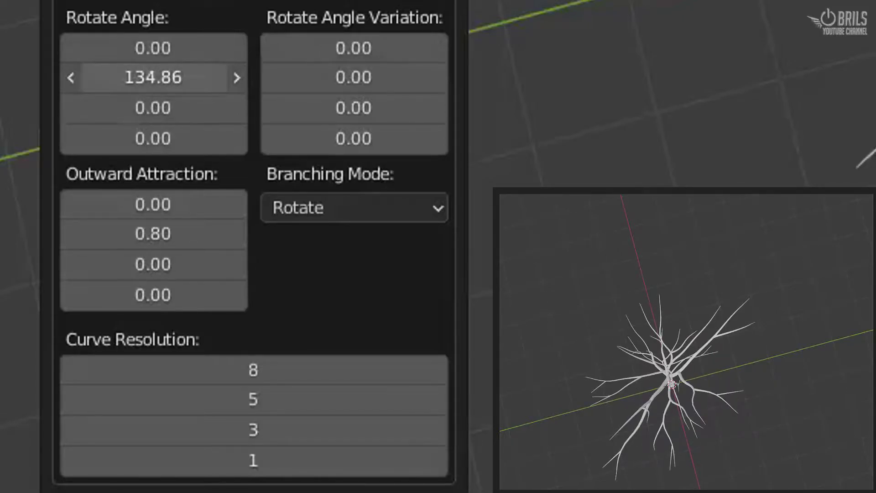
click(322, 82)
text(10)
key(Return)
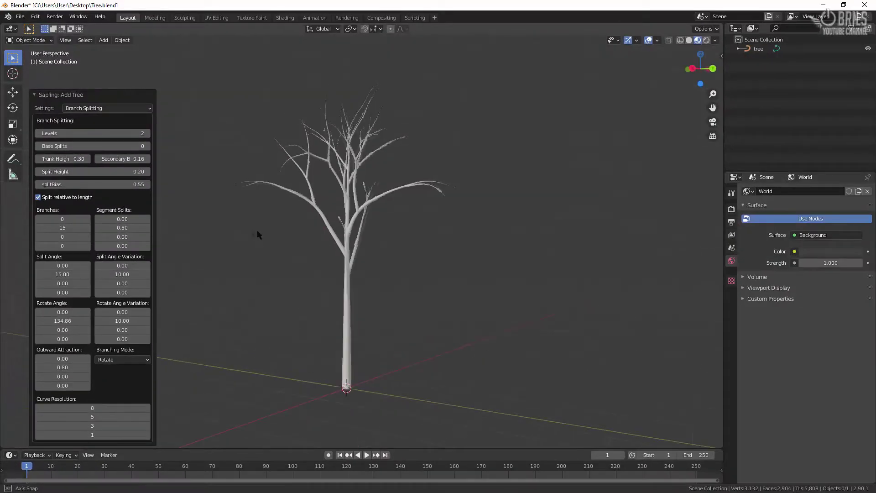
middle_drag(257, 231, 262, 257)
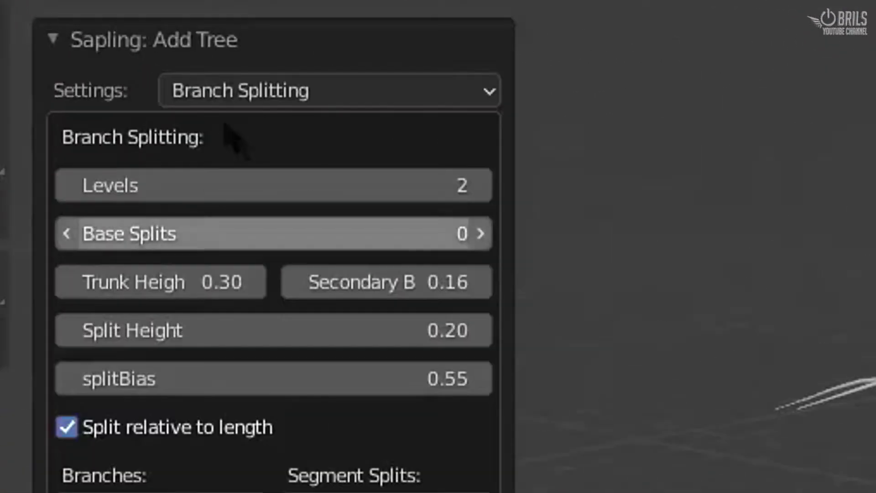
Show the Branch Growth settings and adjust the second-level Curvature of the branches.
click(113, 108)
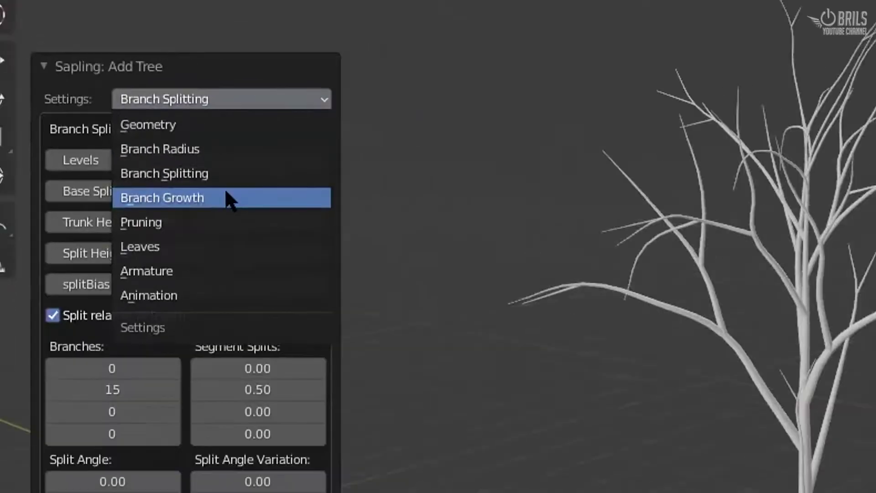
click(340, 244)
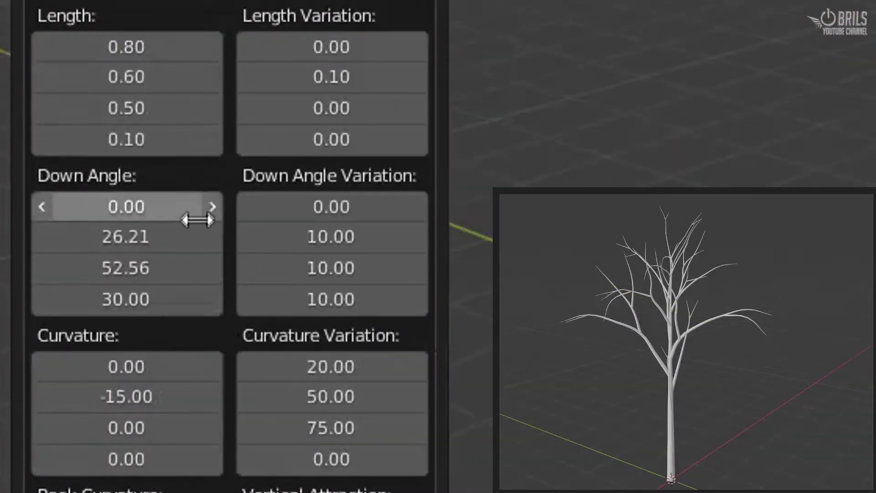
drag(182, 396, 214, 396)
middle_drag(684, 182, 329, 232)
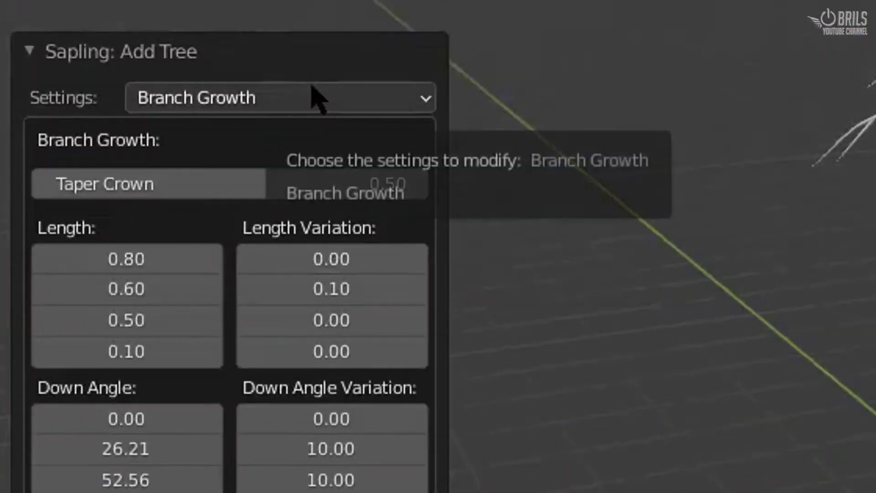
Show the Branch Radius settings of the Sapling tree and adjust the Root Flare of the trunk.
click(315, 97)
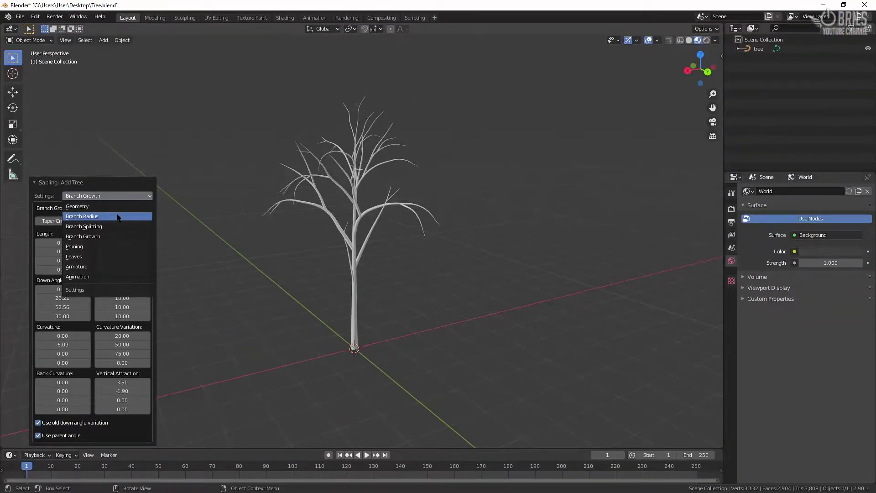
click(117, 217)
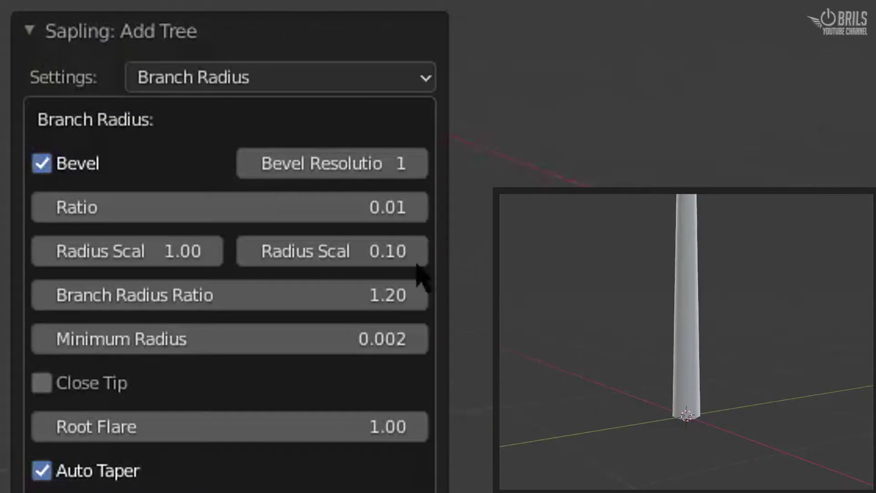
mouse_move(295, 427)
mouse_down()
mouse_move(340, 427)
mouse_move(299, 427)
mouse_up()
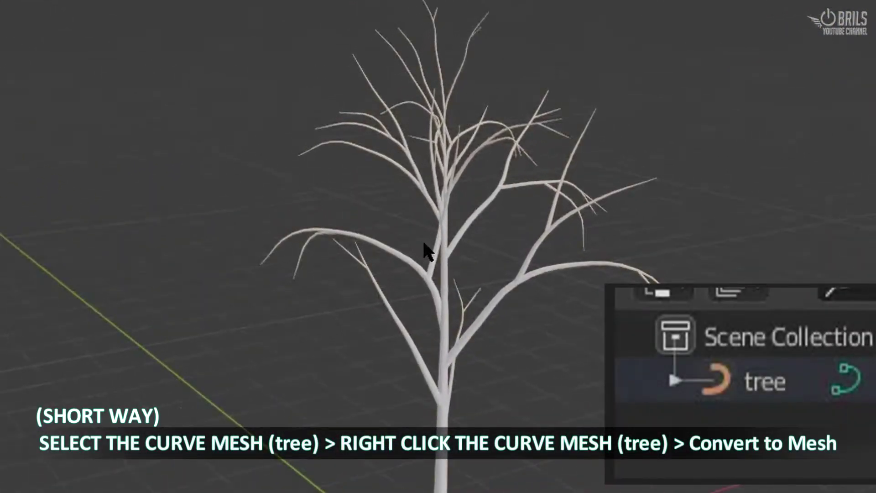
Select the tree curve and convert it to a mesh.
click(424, 244)
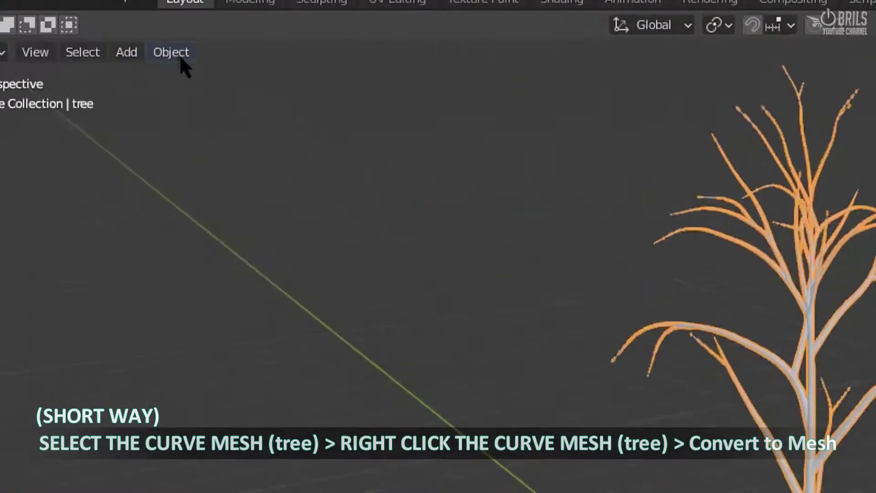
click(211, 68)
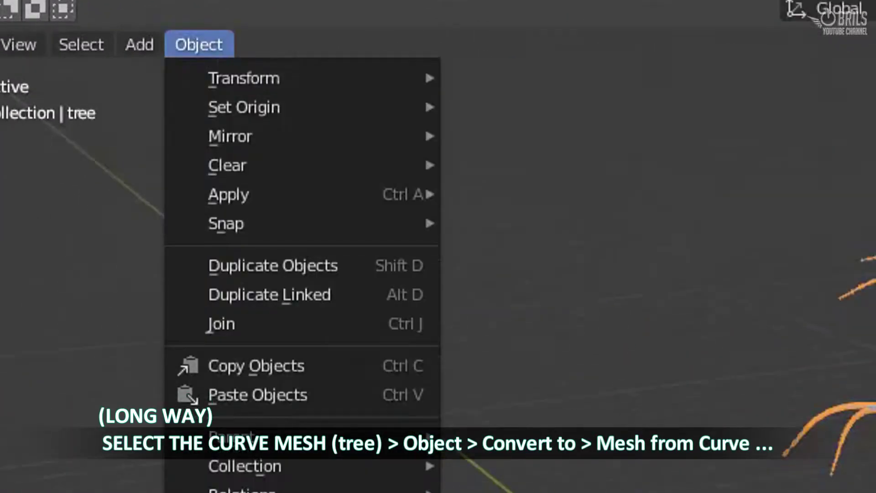
mouse_move(419, 255)
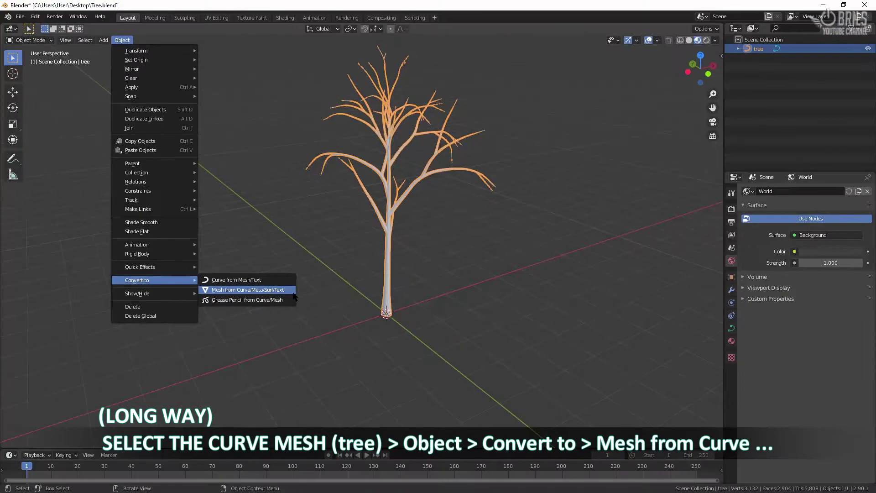
click(274, 290)
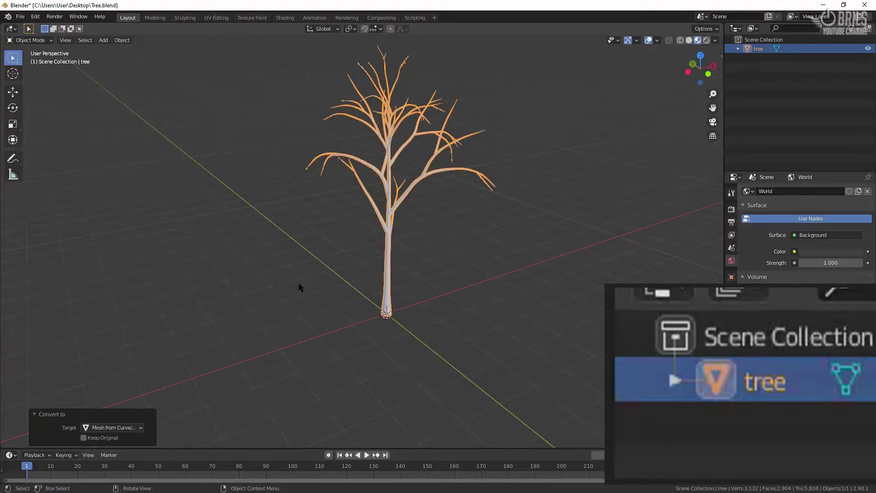
Place the 3D cursor on the ground beside the tree and add a mesh plane there.
middle_drag(518, 214, 504, 254)
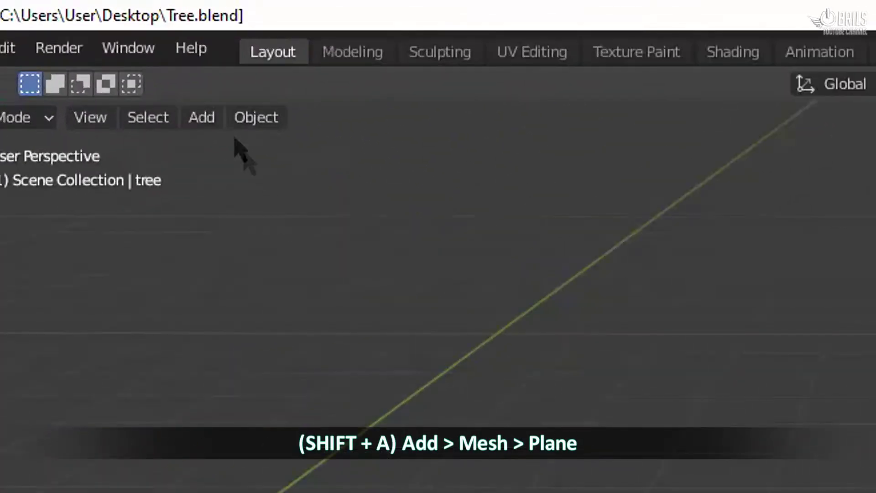
click(203, 119)
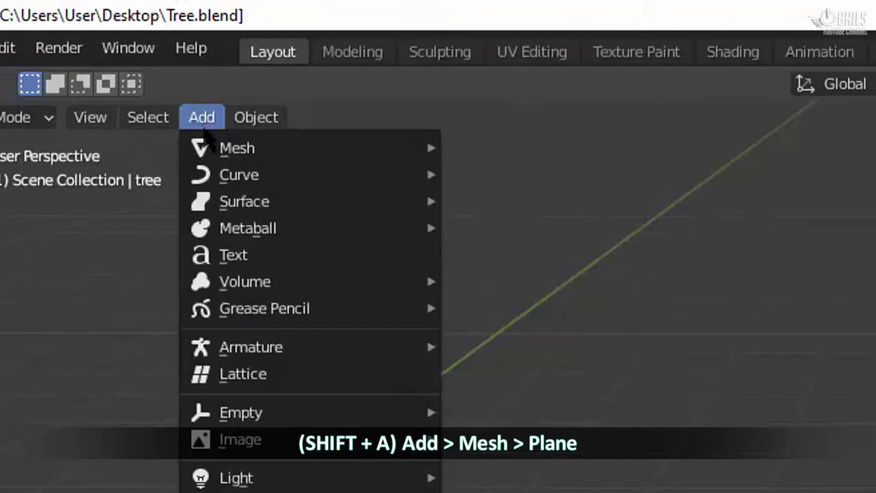
mouse_move(212, 151)
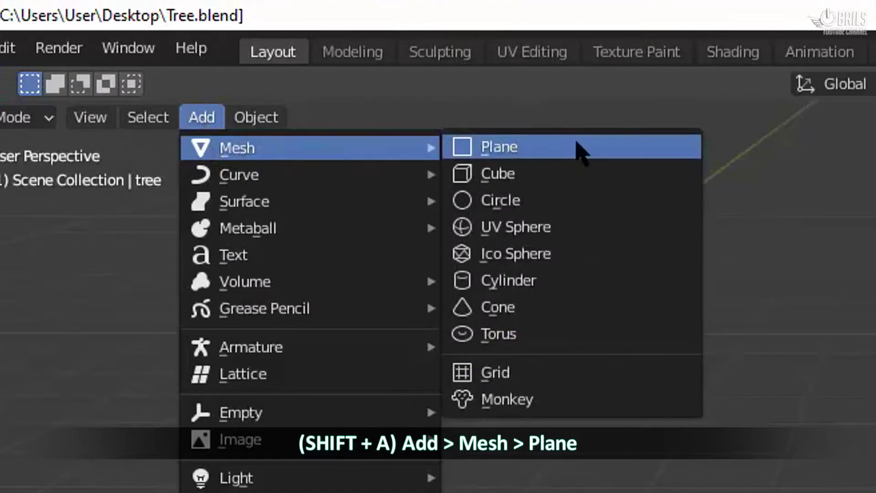
click(537, 150)
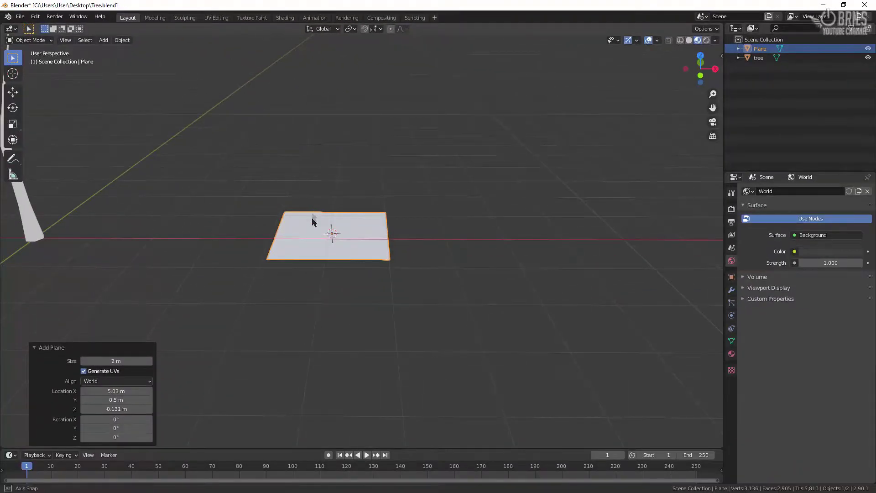
middle_drag(312, 222, 317, 270)
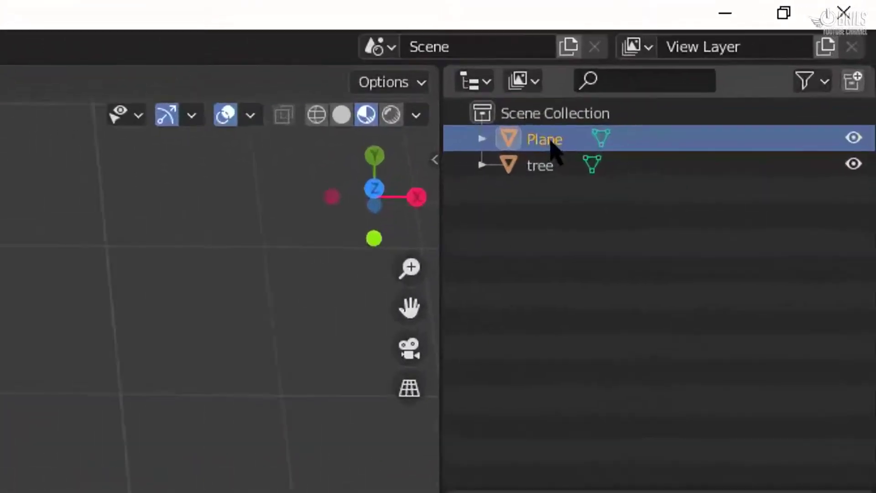
Rename the plane as BaseLeaves.
double_click(763, 50)
text(BaseLeabe)
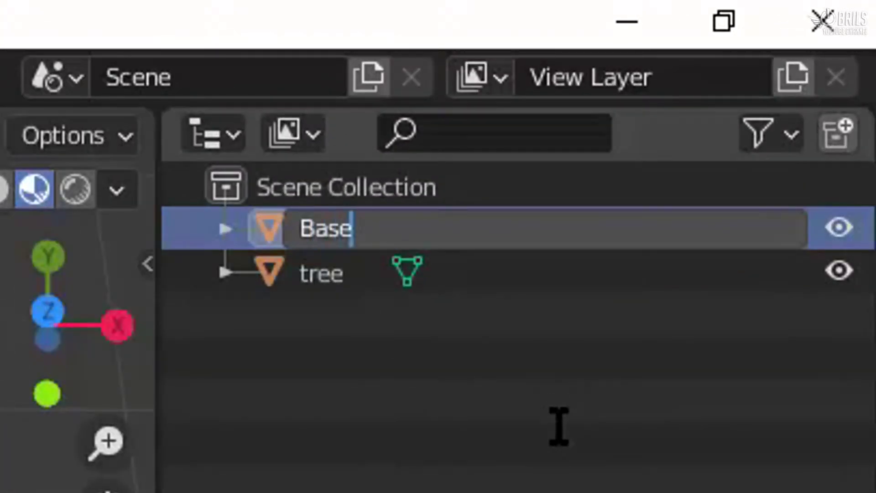
key(BackSpace)
key(BackSpace)
text(ves)
key(Return)
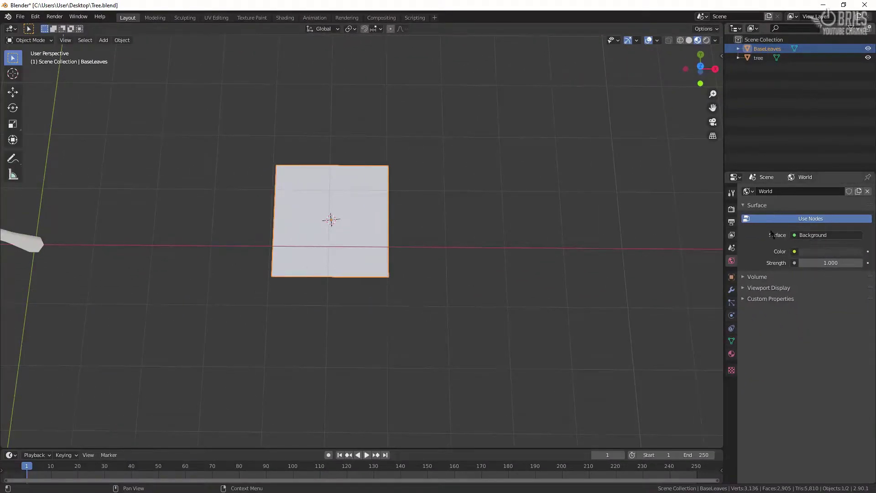
Create a new material for the BaseLeaves plane and name it Leaves_Texture.
click(731, 355)
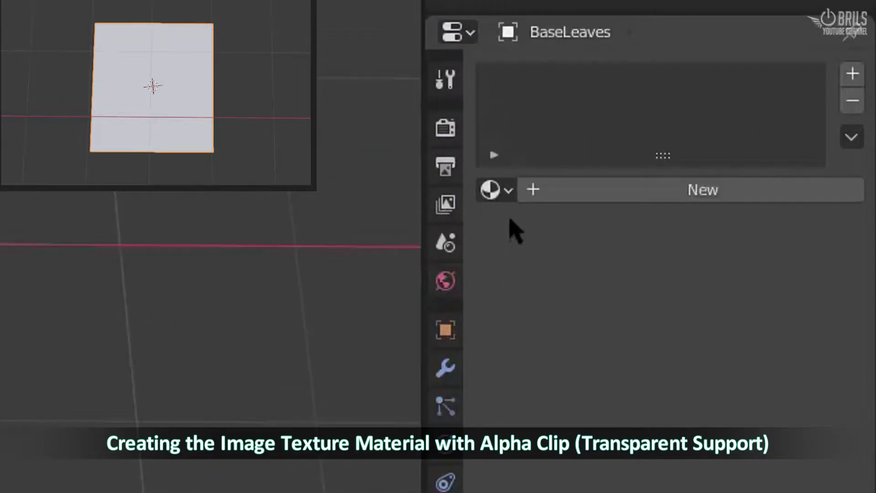
click(549, 194)
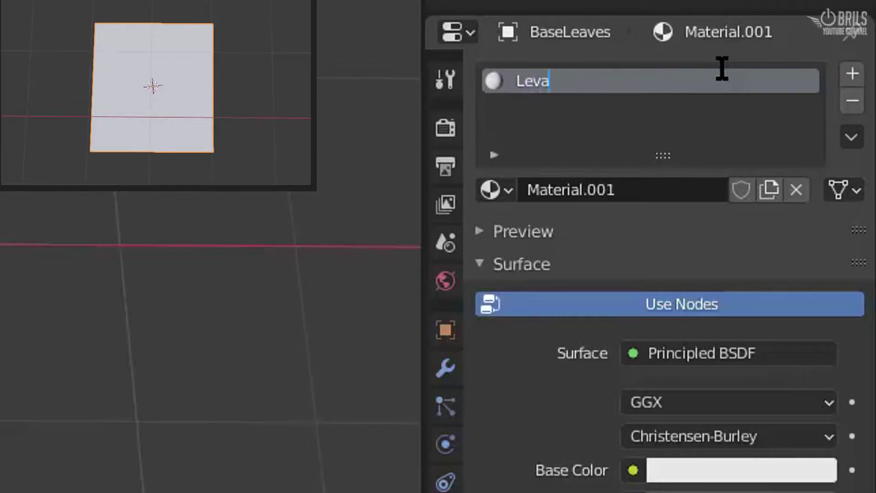
text(exture)
key(Return)
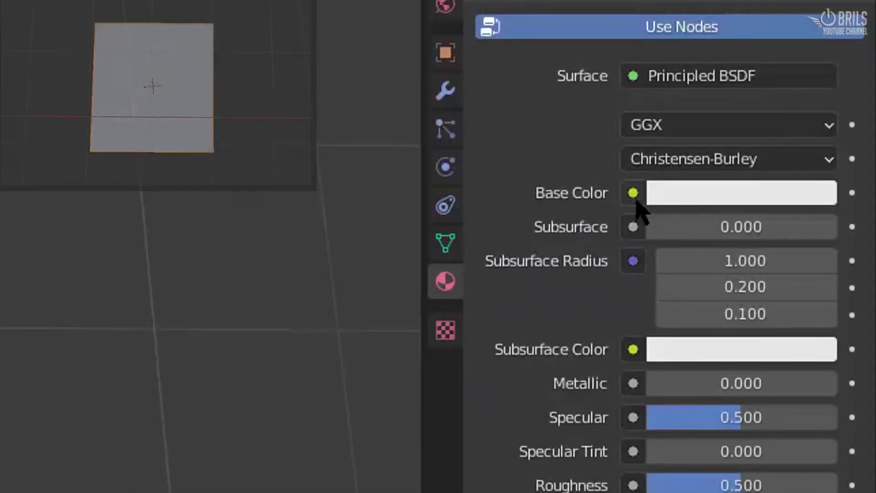
Assign an Image Texture to the material's Base Color and load Leaf1.png from the Desktop.
click(632, 270)
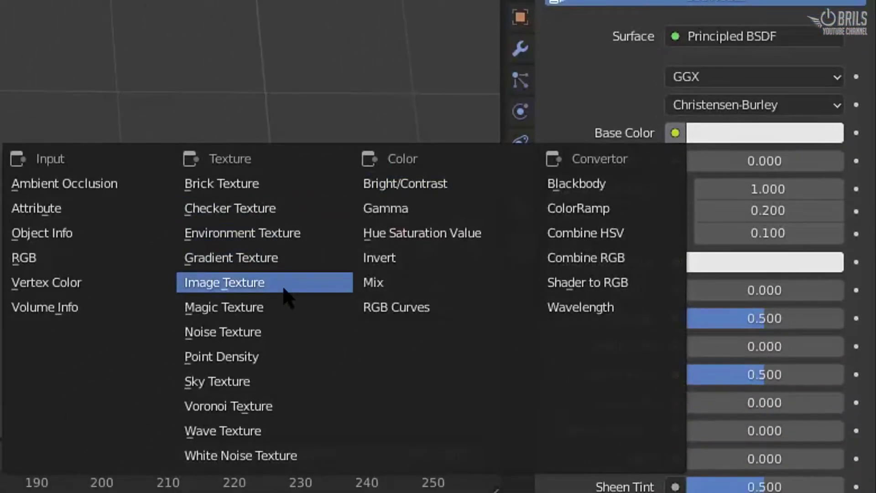
click(284, 289)
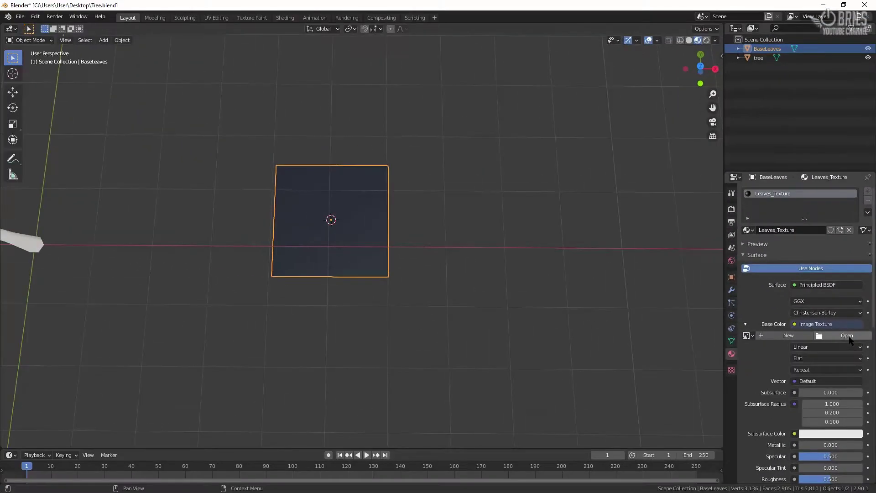
click(847, 335)
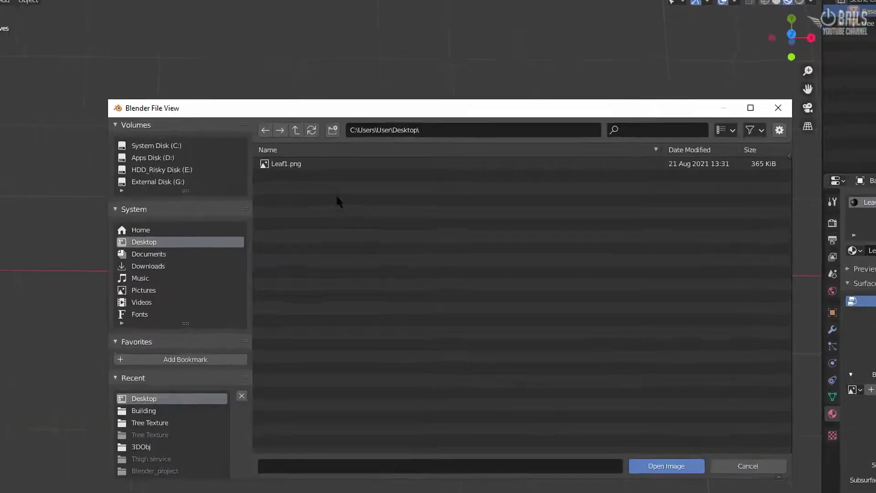
click(351, 164)
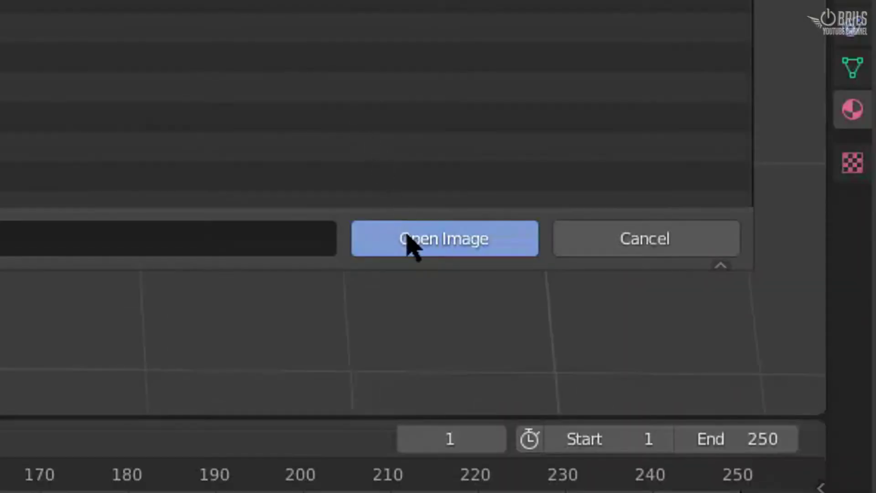
click(409, 242)
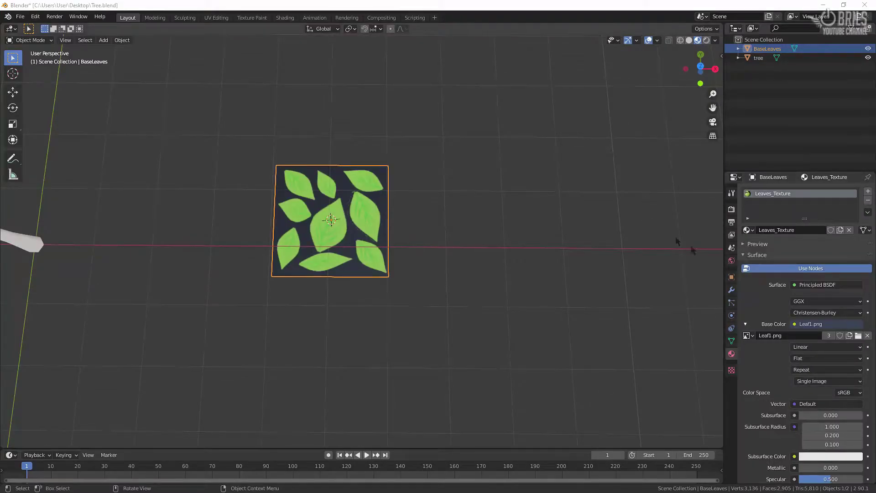
Set both the Blend Mode and the Shadow Mode of the Leaves_Texture material to Alpha Clip.
scroll(749, 257, down, 4)
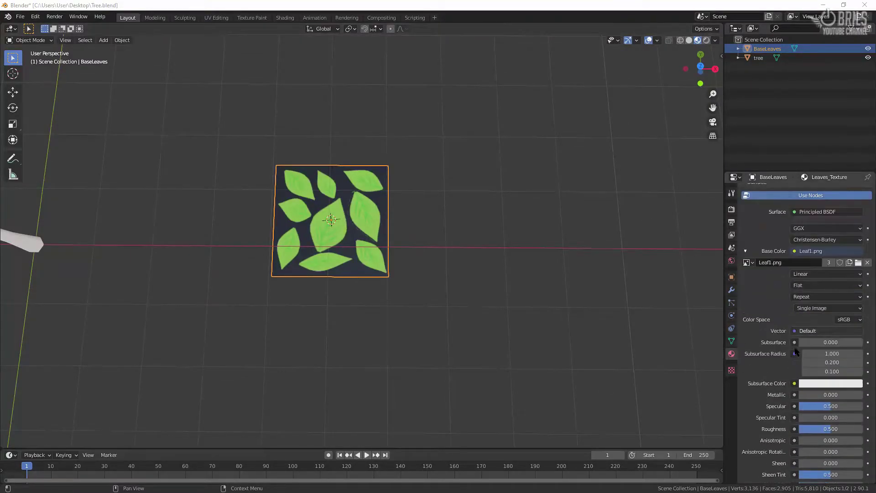
click(746, 251)
scroll(785, 324, down, 10)
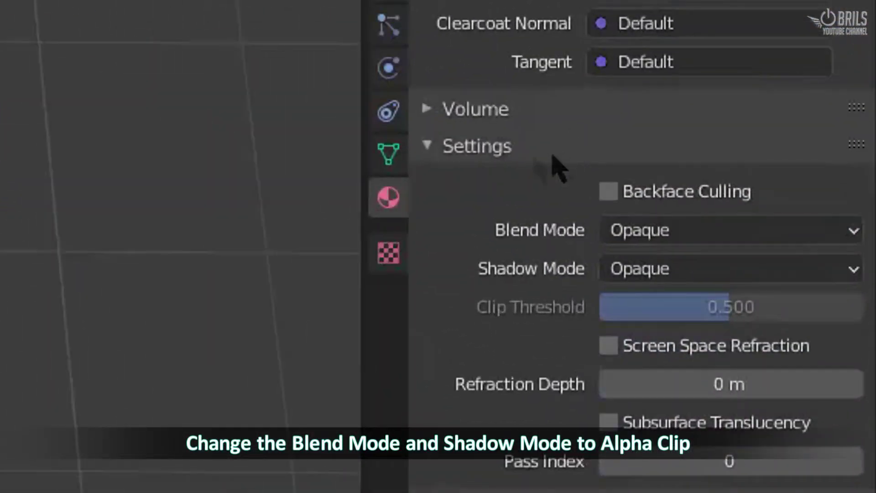
click(641, 233)
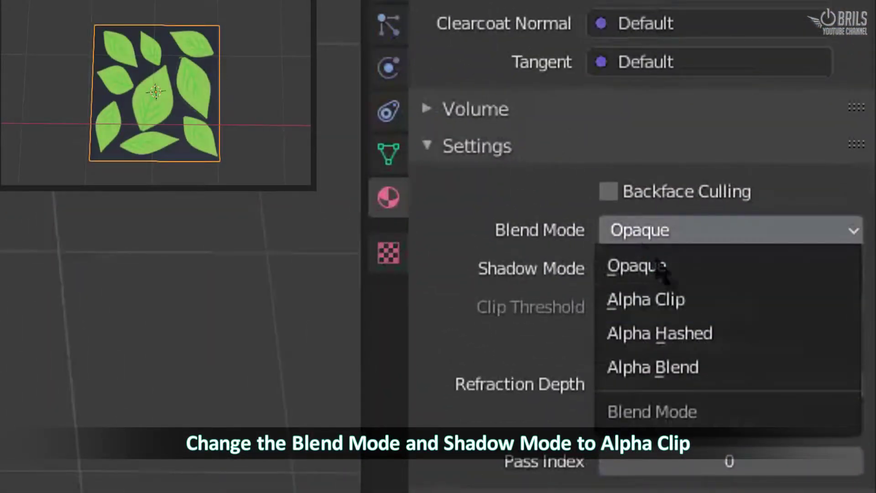
click(670, 299)
click(684, 268)
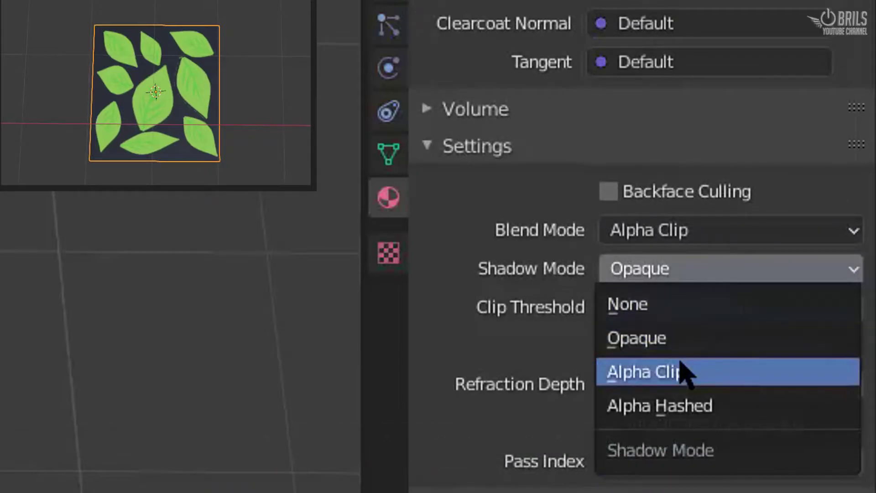
click(682, 372)
Assign an Image Texture to the material's Alpha and choose the already loaded Leaf1.png for it.
scroll(589, 128, up, 8)
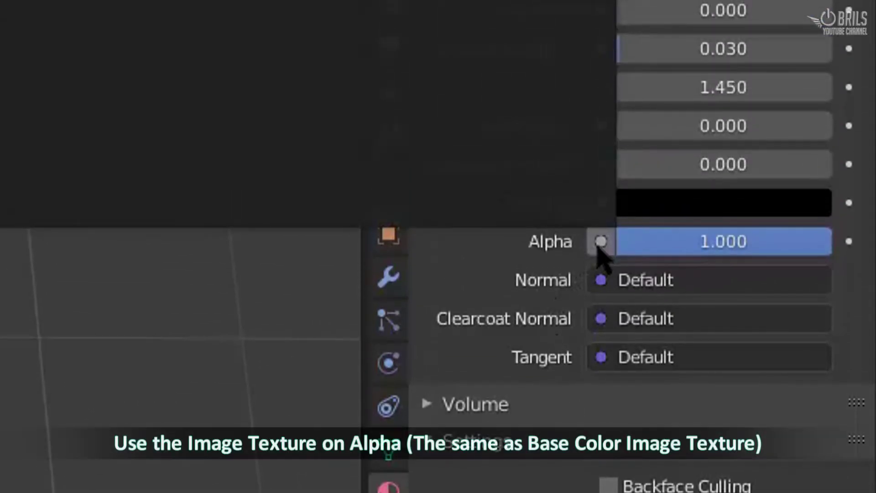
click(600, 242)
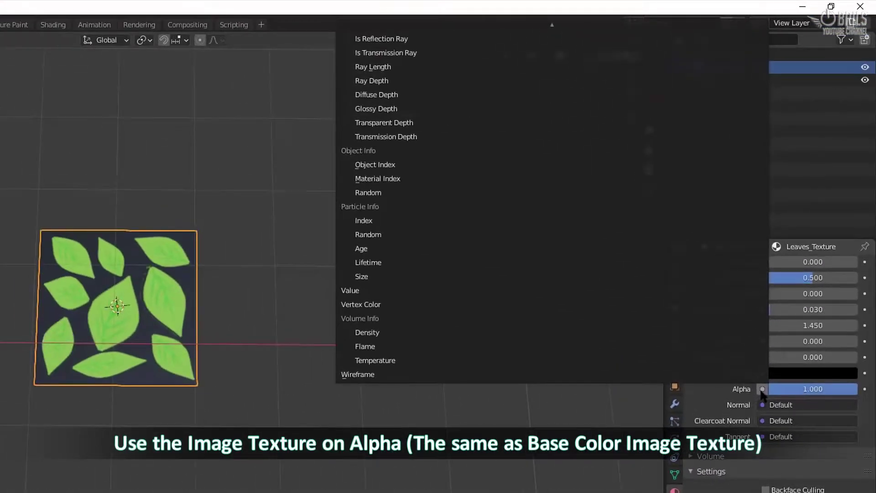
scroll(666, 278, up, 10)
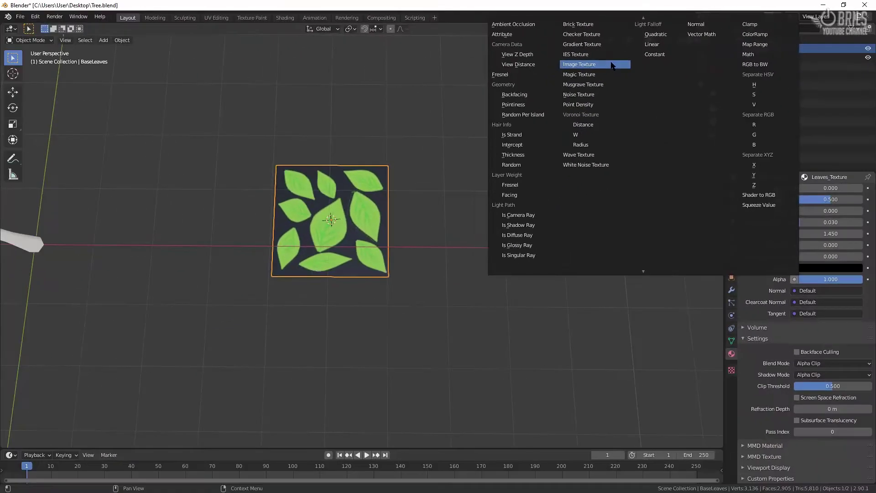
click(545, 203)
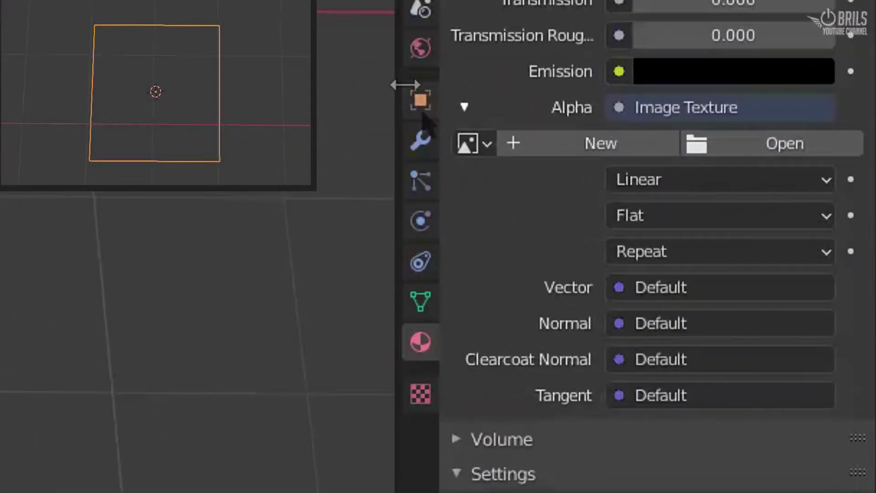
click(471, 153)
click(513, 186)
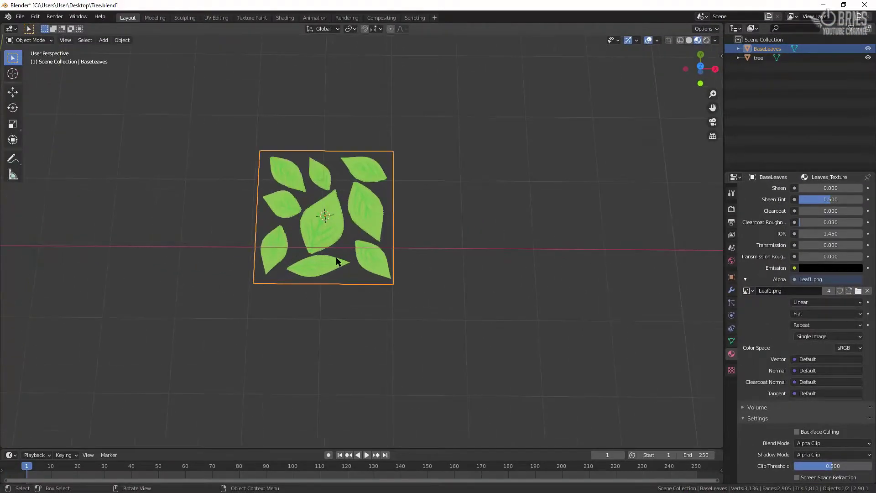
scroll(336, 261, up, 3)
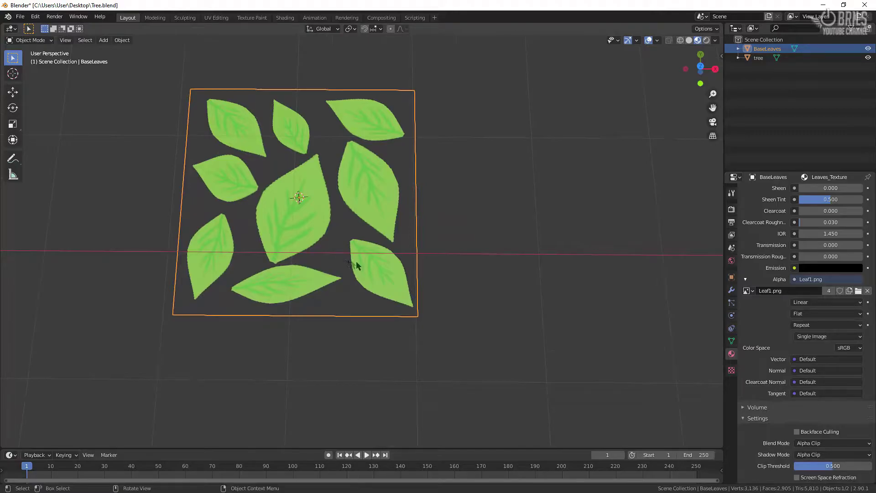
click(744, 278)
scroll(528, 322, down, 5)
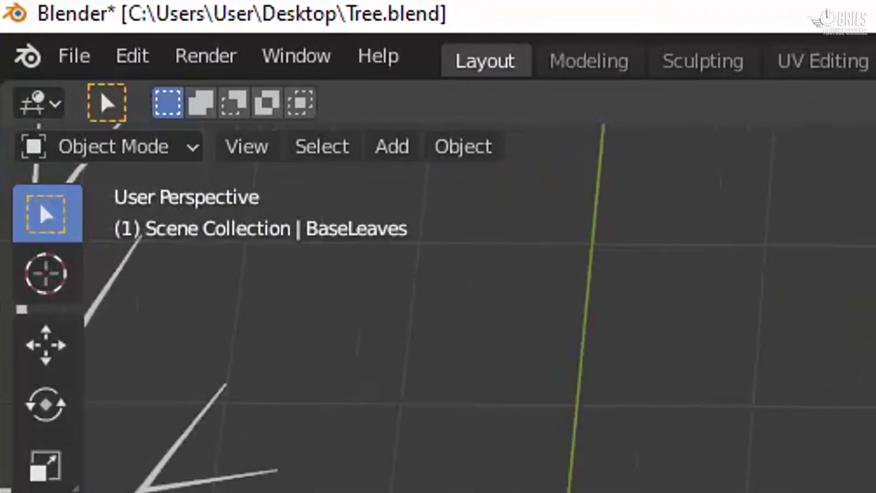
Duplicate the BaseLeaves face in place and rotate the copy 90° about the global X axis.
key(Tab)
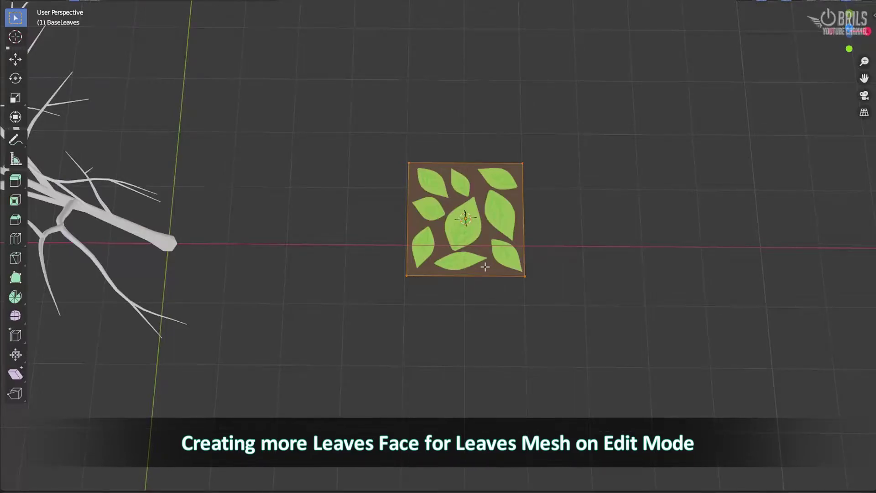
key(shift+d)
right_click(550, 161)
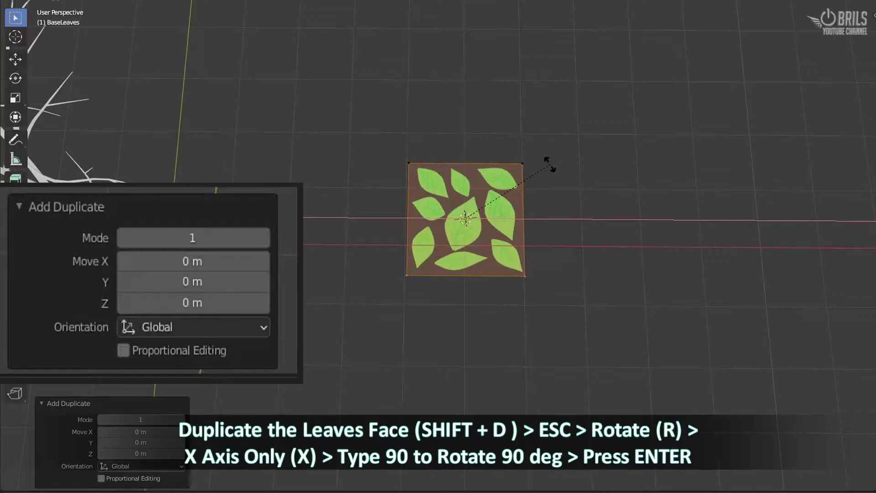
text(x90)
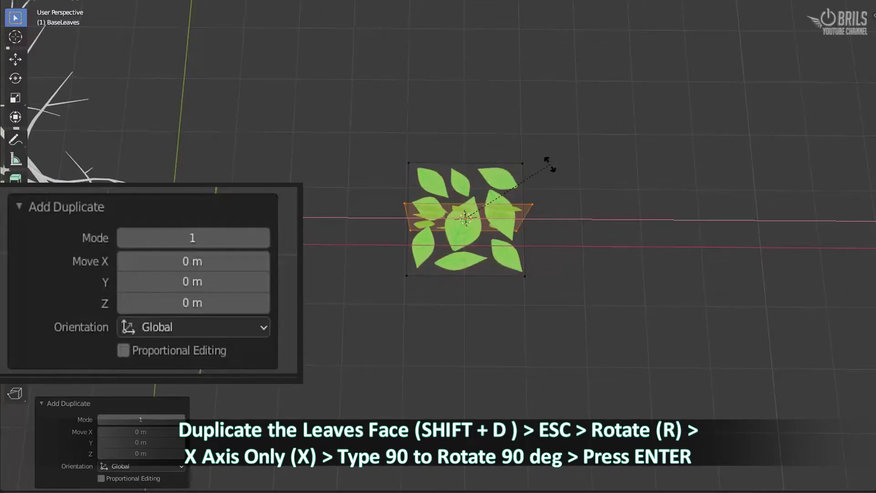
key(Return)
Duplicate the upright leaf face in place, rotate the copy 90° about the global Z axis, and return to Object Mode.
middle_drag(551, 179, 443, 86)
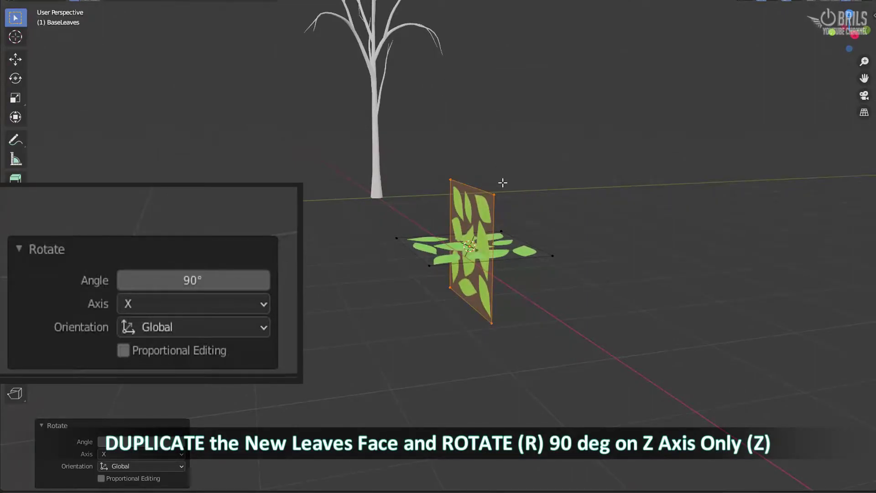
key(shift+d)
right_click(431, 191)
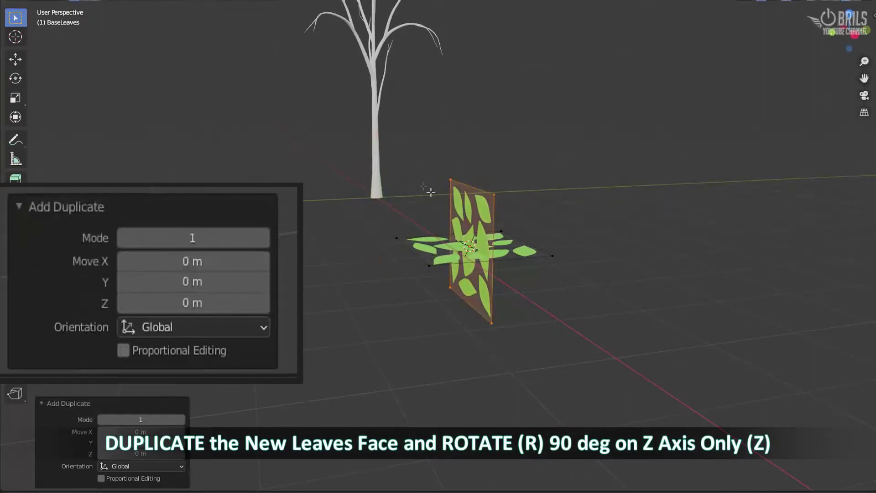
middle_drag(529, 244, 525, 248)
text(z)
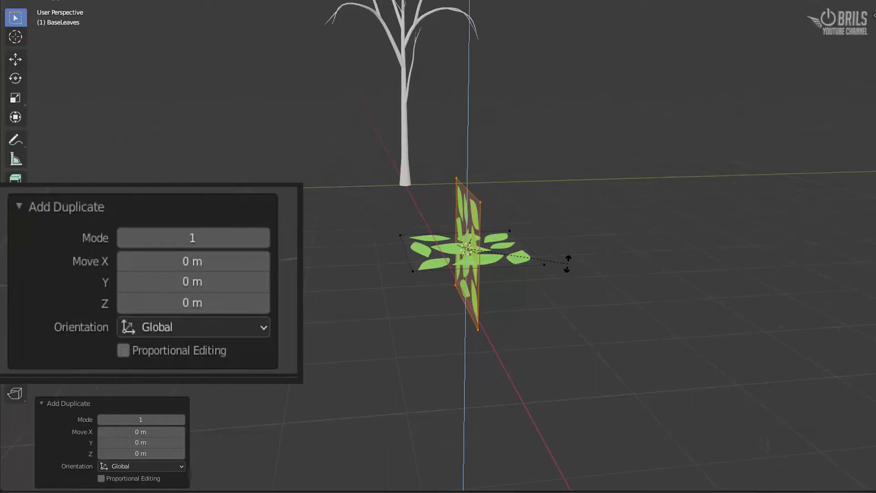
text(90)
key(Return)
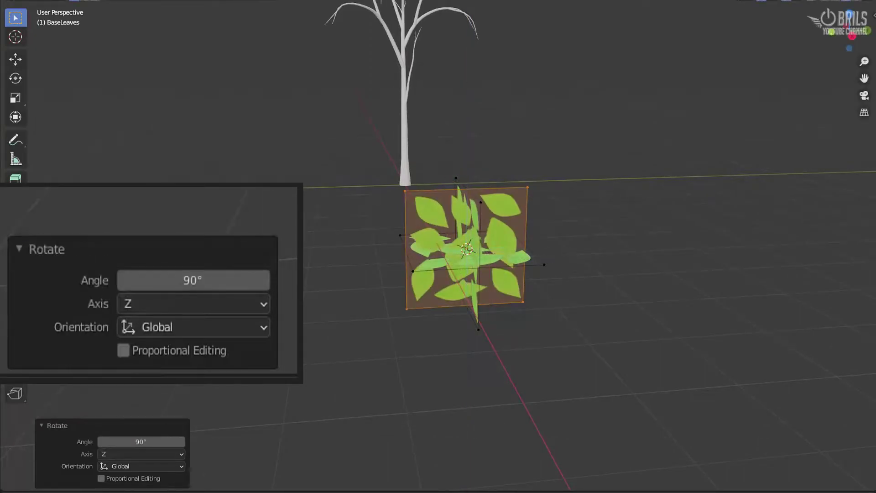
middle_drag(551, 261, 597, 267)
key(Tab)
key(Tab)
key(Tab)
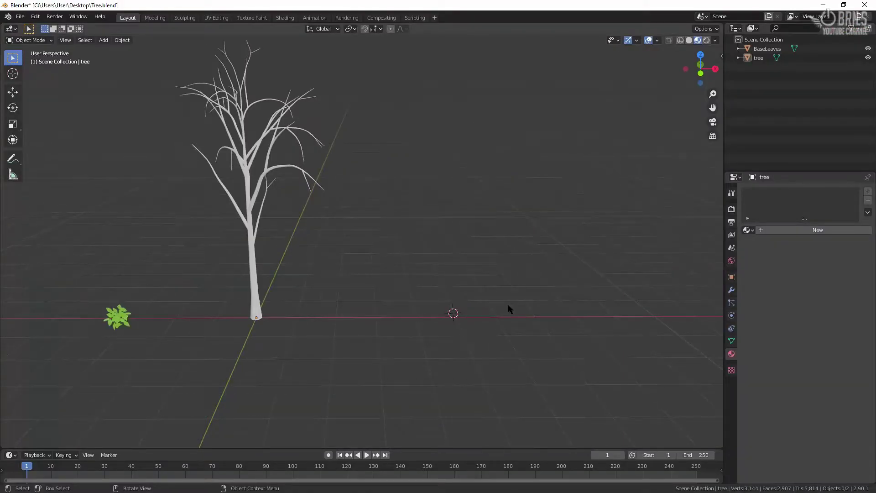
Add a UV sphere with 32 segments, 16 rings and a 1 m radius beside the tree.
key(shift+a)
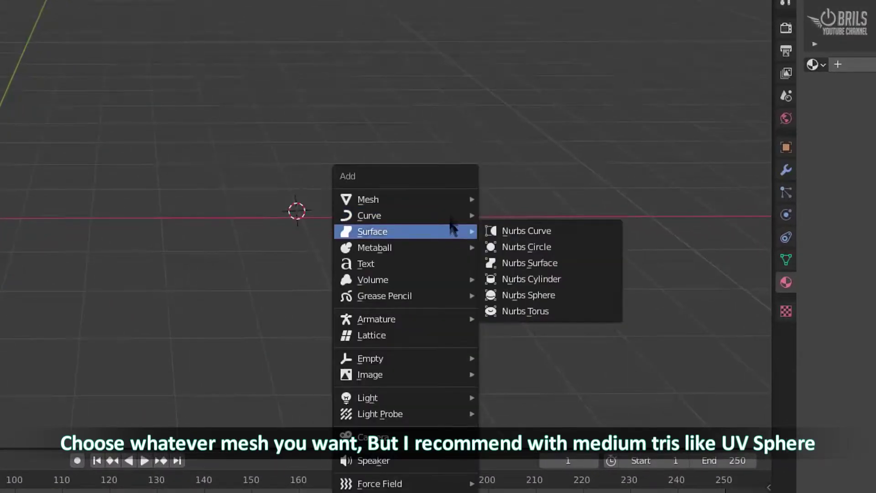
mouse_move(541, 307)
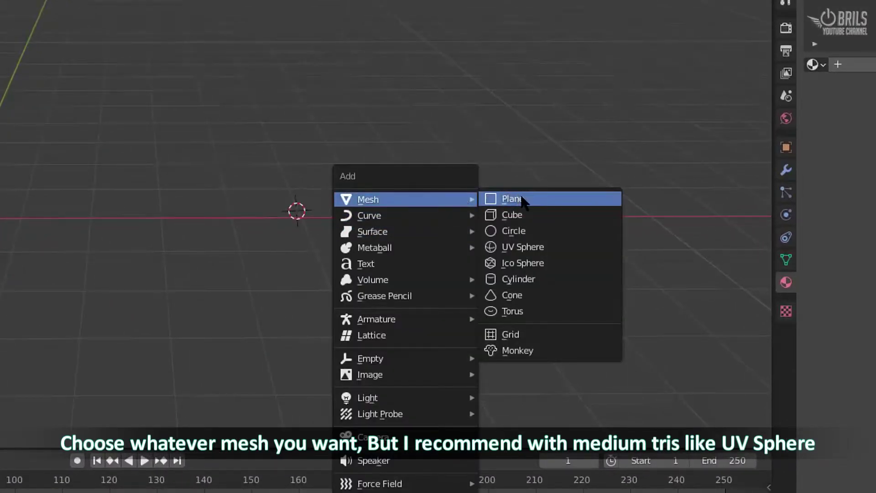
click(553, 247)
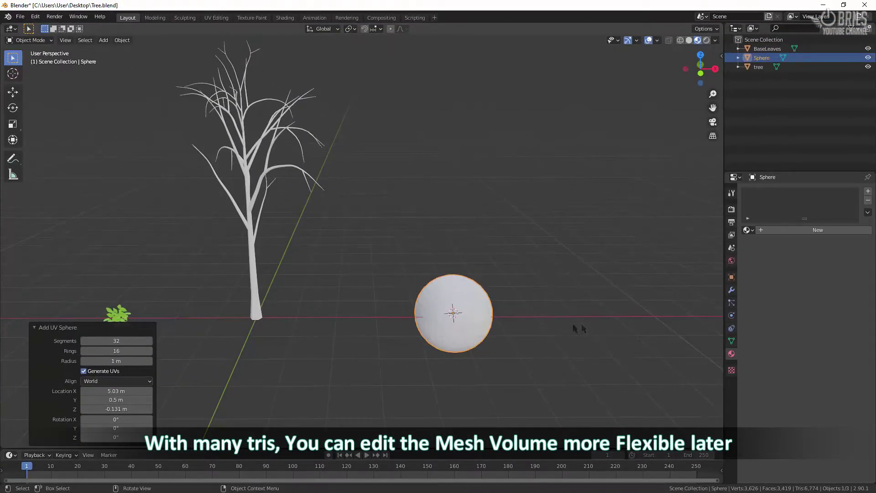
middle_drag(515, 323, 522, 323)
click(522, 323)
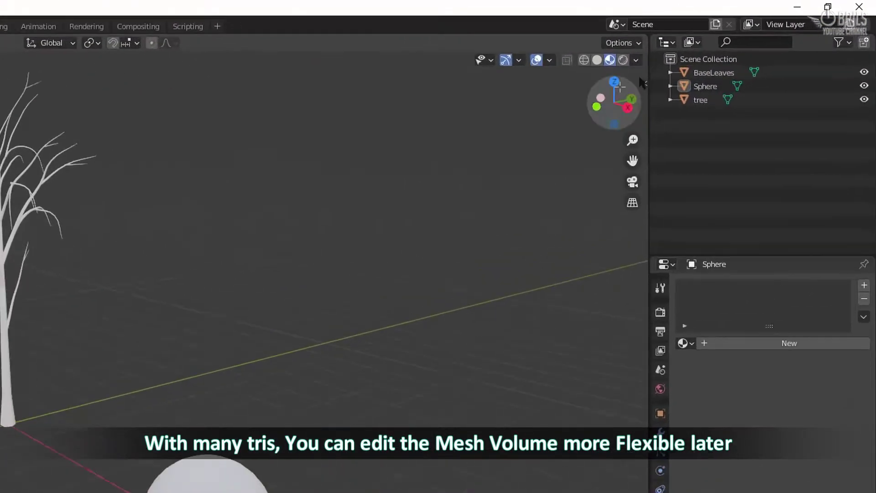
Rename the sphere object Leaves_Generator.
click(756, 58)
double_click(426, 218)
text(Leaves_Generator)
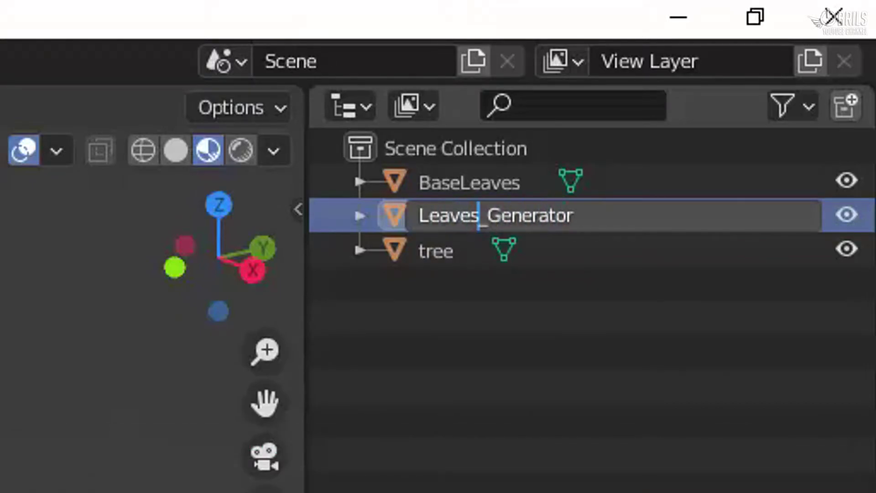
key(Return)
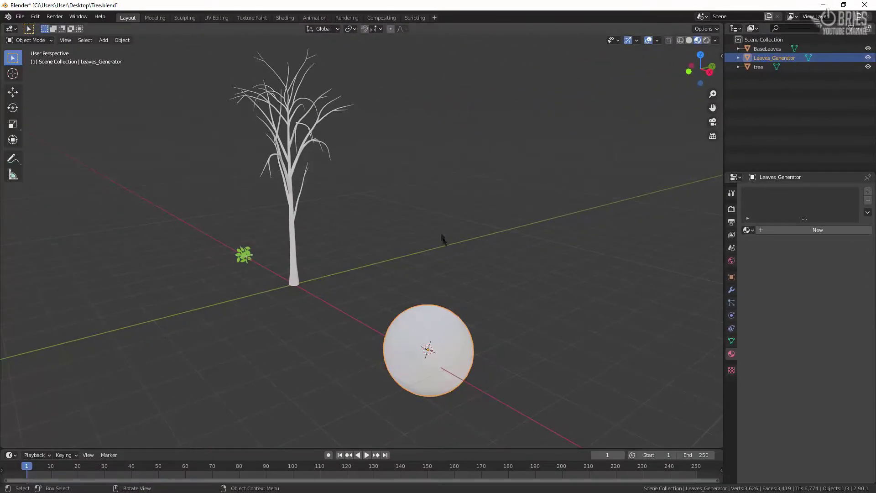
Move the Leaves_Generator sphere up onto the side branches on the tree's positive X side, checking the overlap in wireframe.
middle_drag(442, 235, 549, 310)
key(KP_1)
scroll(549, 349, up, 2)
key(g)
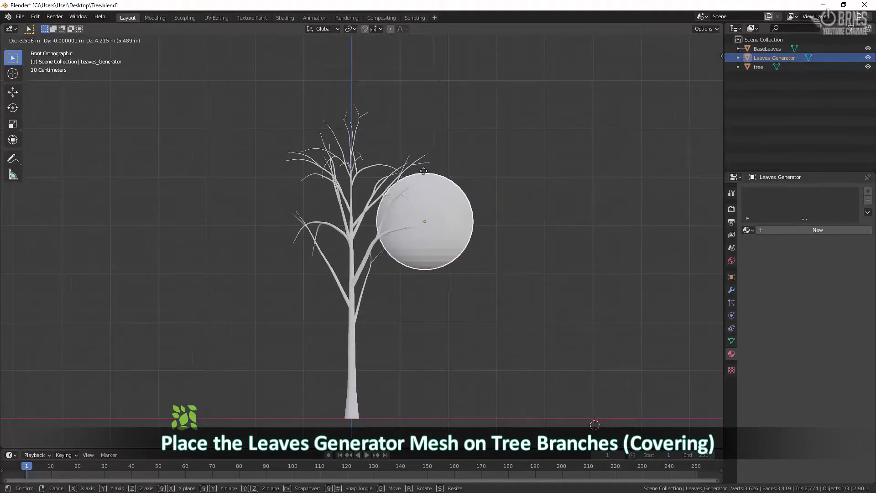
click(445, 192)
key(z)
click(396, 186)
shift+middle_drag(454, 216, 456, 254)
scroll(457, 255, up, 4)
key(g)
click(458, 255)
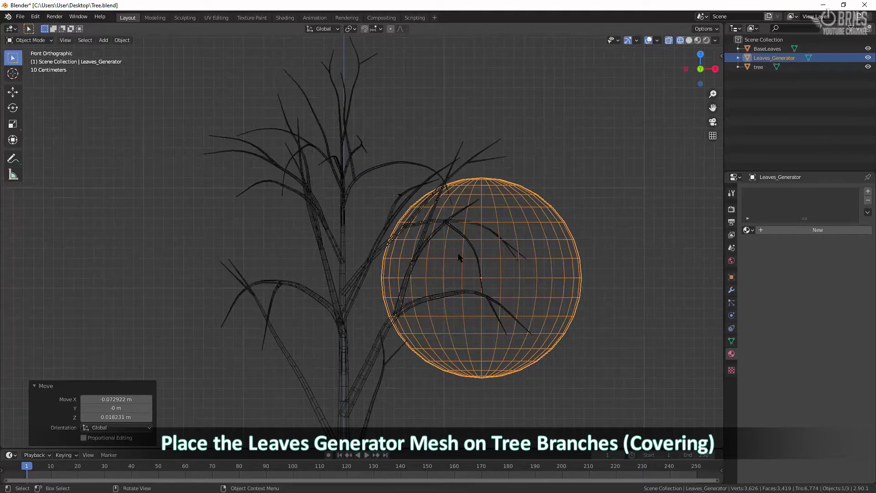
Rescale the sphere in solid shading and move it about -0.51 m in X, -1.51 m in Y and -0.14 m in Z.
scroll(458, 255, down, 1)
key(z)
click(538, 260)
middle_drag(539, 260, 470, 281)
scroll(471, 285, down, 4)
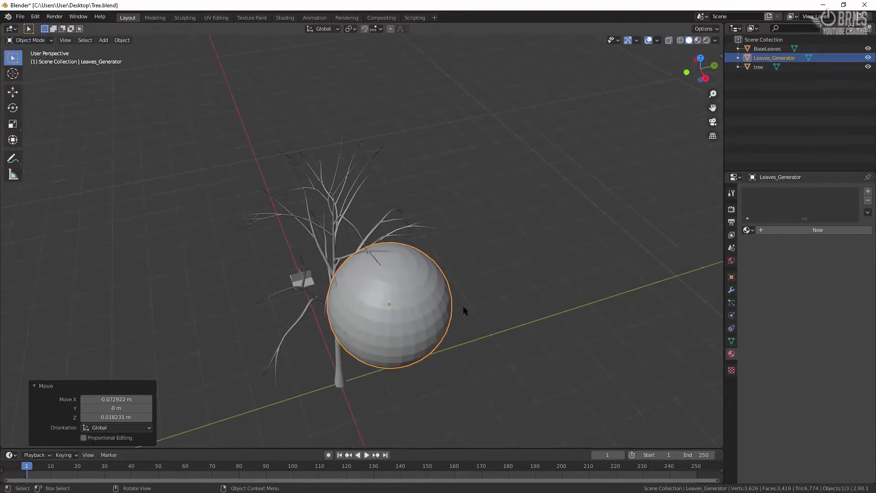
key(s)
click(420, 308)
middle_drag(419, 308, 423, 283)
key(g)
click(324, 295)
middle_drag(324, 294, 399, 331)
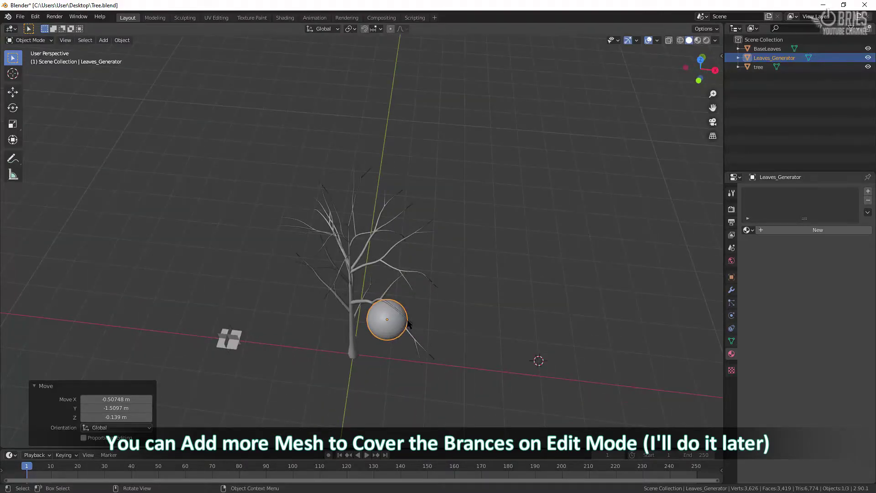
Fine-tune the sphere's position and size as seen from above so that it surrounds the side branch.
key(KP_7)
key(g)
click(417, 337)
key(s)
click(449, 358)
key(g)
click(460, 360)
middle_drag(461, 360, 457, 288)
Select the faces around the sphere's upper pole in Edit Mode and enable Proportional Editing.
key(Tab)
scroll(457, 289, up, 2)
click(79, 40)
click(462, 313)
scroll(467, 317, up, 1)
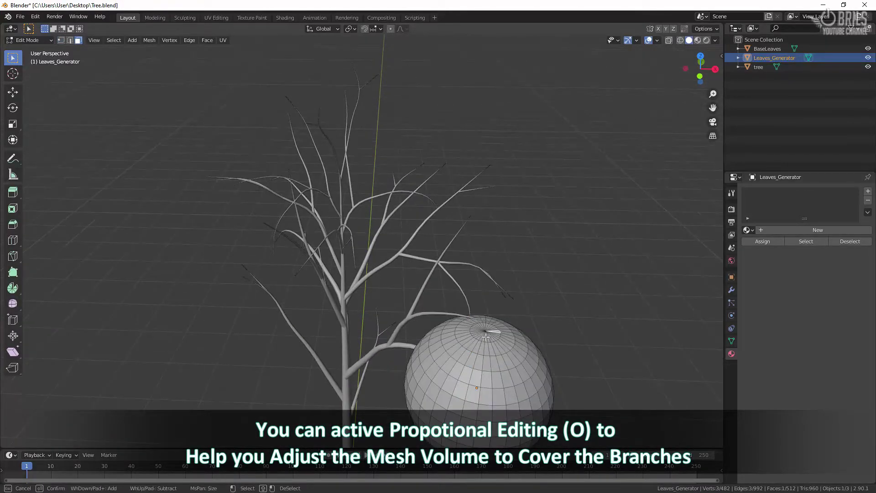
key(Escape)
scroll(524, 331, down, 1)
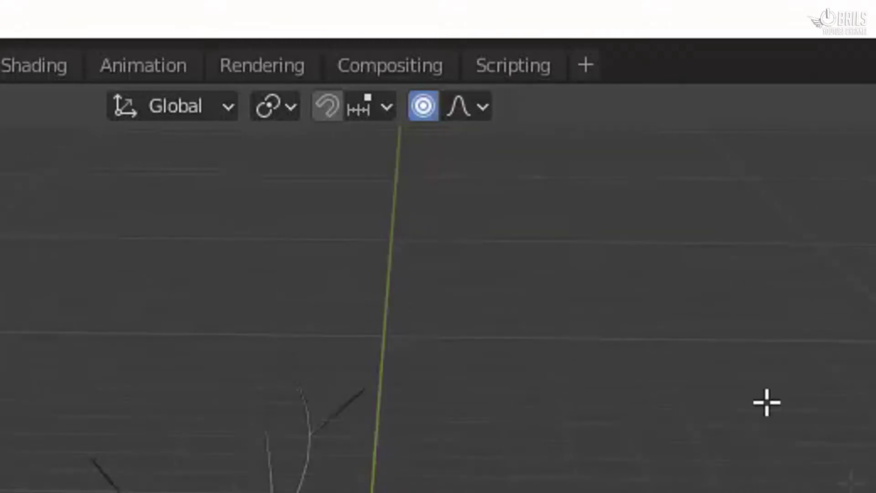
Pull the selected pole faces upward with an enlarged proportional influence to form an egg shape, and return to Object Mode.
key(g)
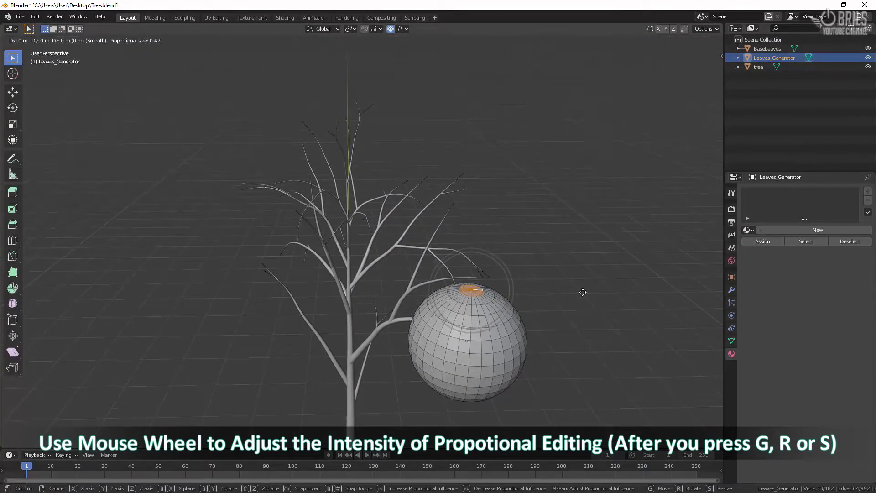
scroll(582, 292, down, 20)
scroll(582, 293, up, 15)
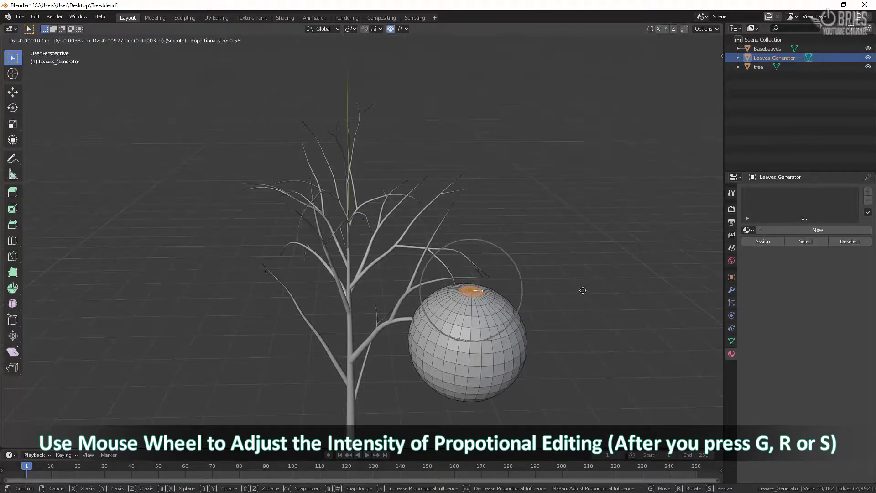
scroll(582, 283, down, 5)
click(583, 237)
middle_drag(580, 243, 543, 281)
key(Tab)
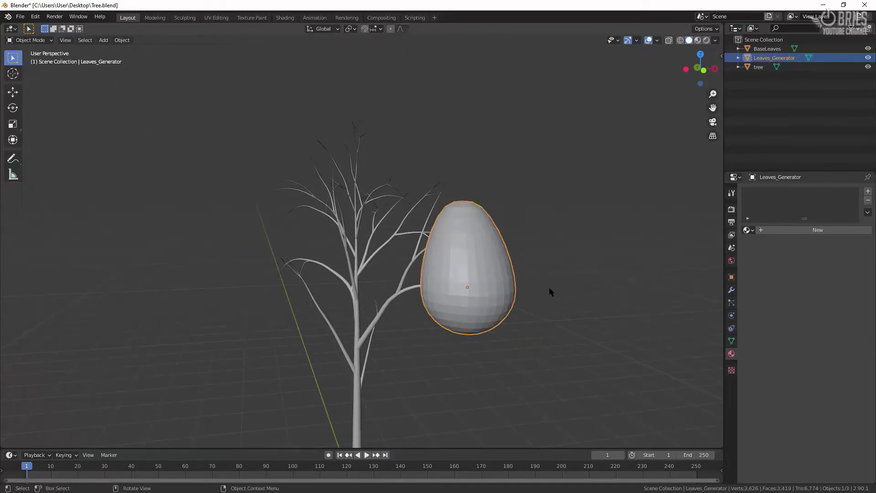
Move the egg-shaped mesh closer to the branches by about -0.19 m in X, 0.19 m in Y and 0.21 m in Z.
key(KP_1)
middle_drag(551, 289, 465, 302)
key(KP_4)
key(KP_4)
key(KP_4)
key(g)
click(449, 288)
Tilt the egg-shaped mesh along the branches, shift it about 0.11 m in X and -0.11 m in Y, and scale it to about 1.12.
key(r)
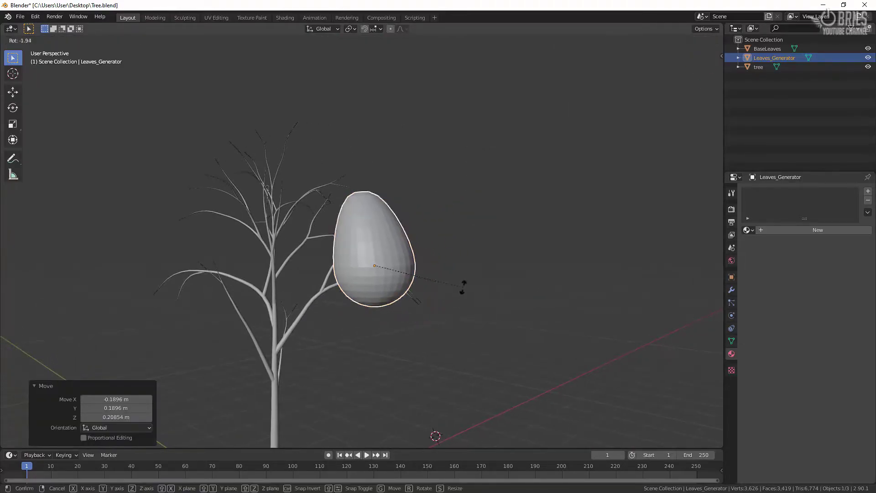
click(472, 267)
key(g)
click(481, 270)
key(s)
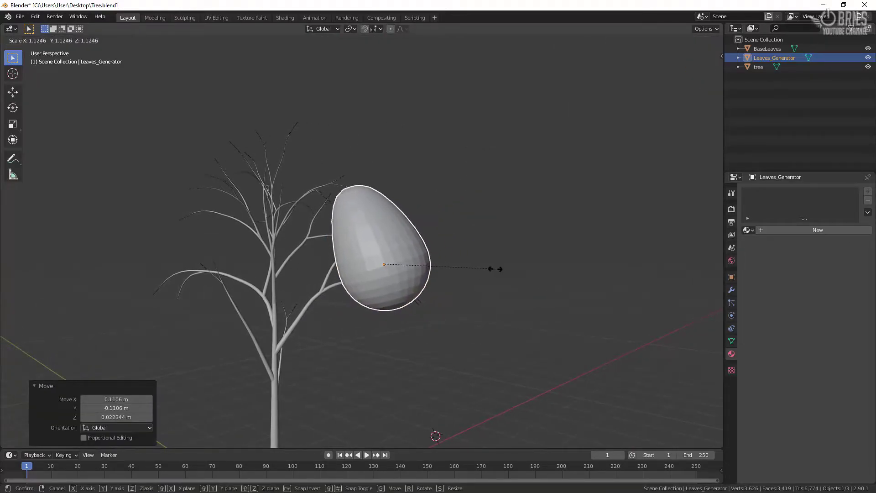
click(495, 269)
Narrow the egg-shaped mesh by scaling an edge loop around its middle with Proportional Editing enabled.
key(Tab)
alt+click(390, 277)
key(s)
right_click(507, 252)
click(390, 29)
key(s)
scroll(465, 188, down, 4)
click(465, 189)
middle_drag(462, 249, 479, 248)
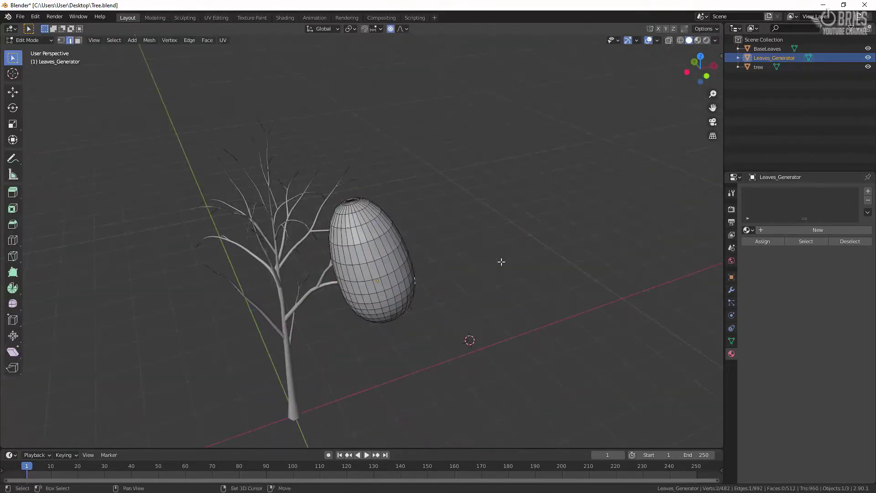
Add a UV sphere inside the Leaves_Generator mesh, scale it to about 0.61, and place it on another branch.
key(shift+a)
click(475, 297)
key(KP_1)
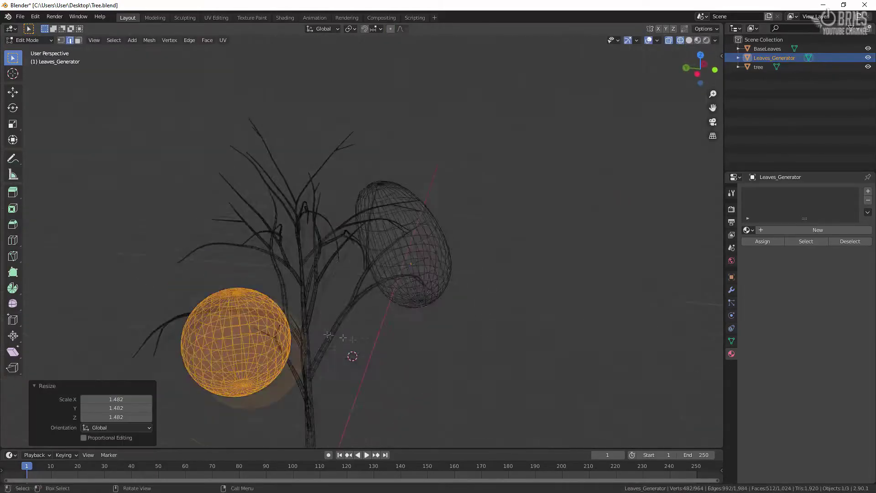
middle_drag(319, 319, 349, 300)
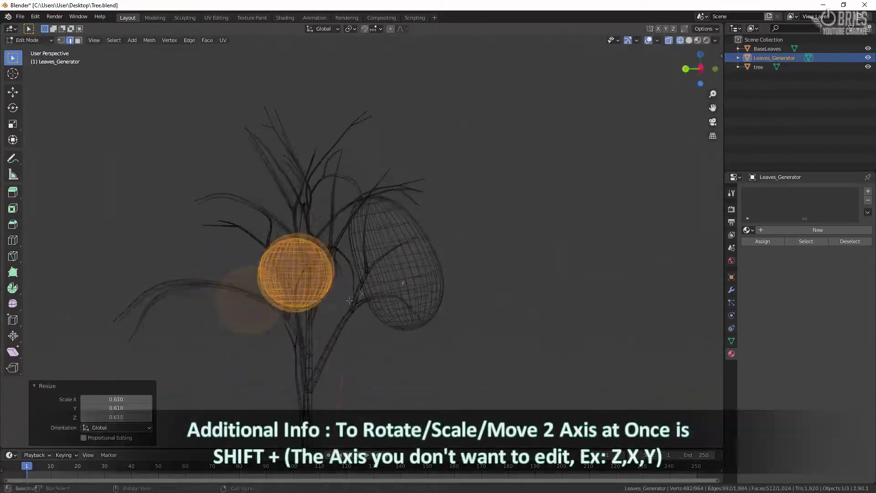
Duplicate the small sphere onto the long drooping branch, scale the copy to about 0.65 in X and Y, and rotate it.
key(shift+d)
key(z)
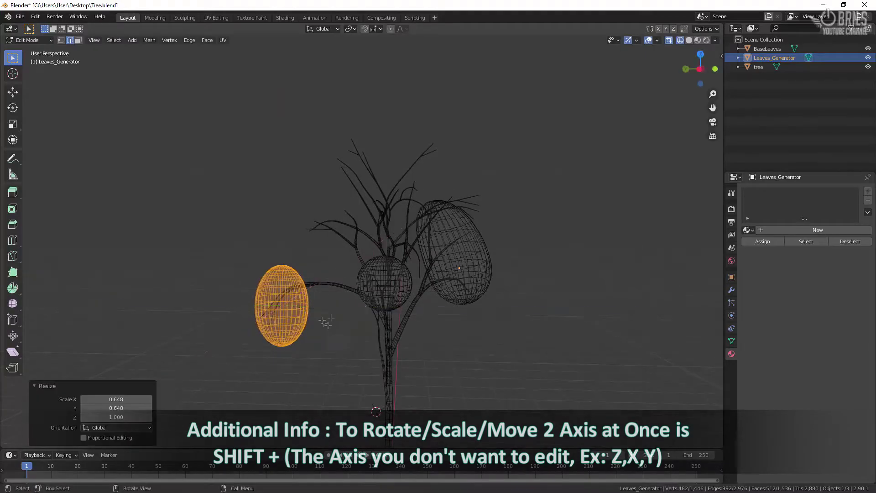
key(r)
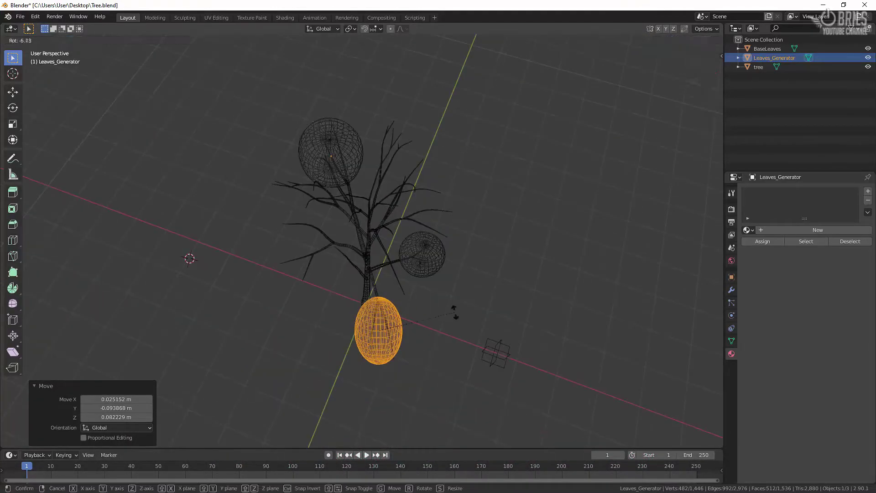
Add another UV sphere to the Leaves_Generator mesh, scale it up, and center it over the tree from above.
key(shift+a)
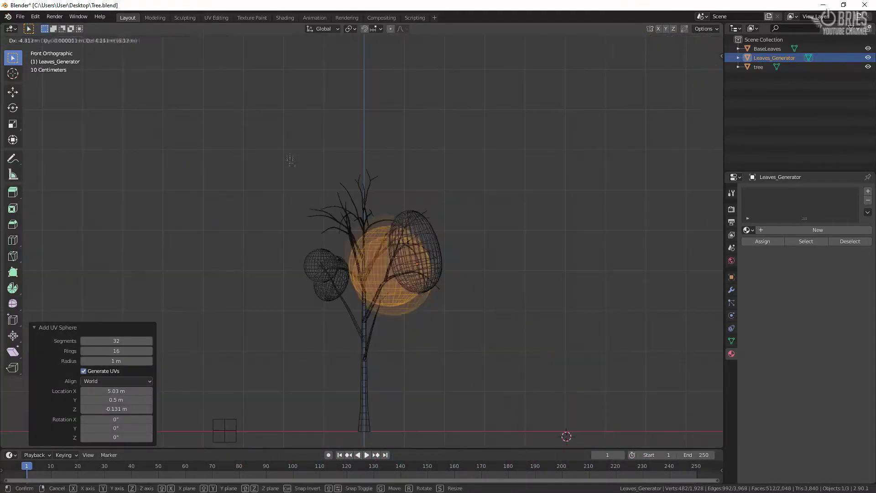
click(259, 105)
key(s)
click(219, 68)
key(KP_7)
key(g)
click(397, 329)
Scale the new sphere along Z and move it up to cover the tree's upper branches.
middle_drag(397, 329, 255, 255)
key(KP_1)
key(s)
key(z)
click(470, 260)
click(475, 338)
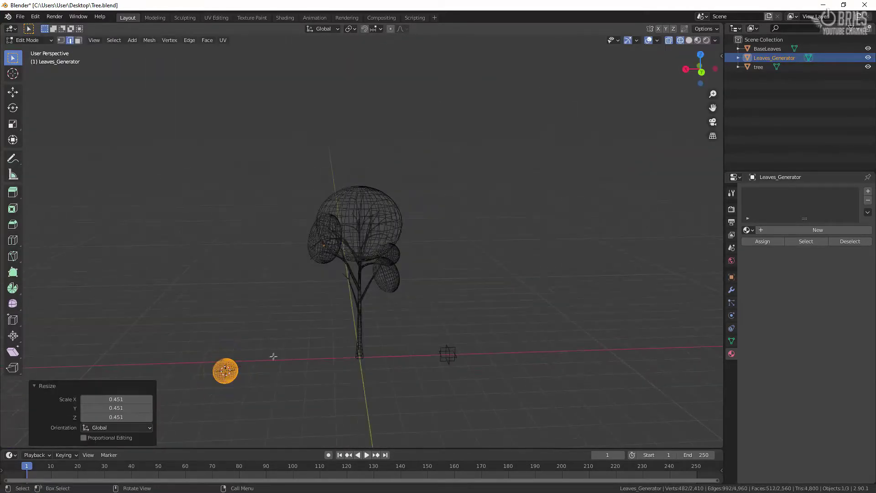
key(g)
click(530, 403)
mouse_move(530, 403)
middle_down()
mouse_move(328, 319)
mouse_move(514, 354)
mouse_move(387, 354)
mouse_move(479, 346)
mouse_move(424, 378)
mouse_move(422, 395)
middle_up()
click(514, 354)
key(shift+z)
Pull faces of the large crown sphere with Proportional Editing to cover the remaining branches, and return to Object Mode.
key(3)
middle_drag(269, 307, 267, 292)
click(257, 264)
key(o)
key(g)
scroll(275, 295, up, 7)
scroll(274, 296, down, 1)
click(274, 298)
click(262, 352)
scroll(262, 352, down, 1)
middle_drag(262, 352, 347, 325)
key(Tab)
scroll(426, 342, down, 5)
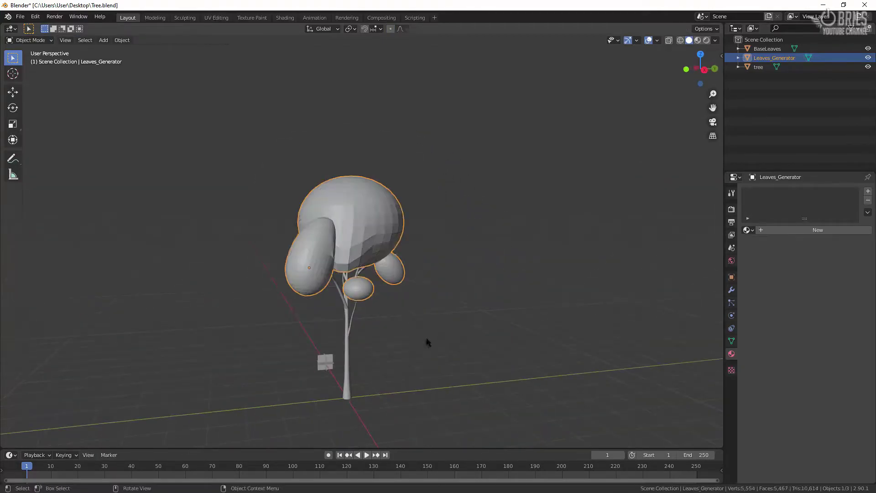
middle_drag(426, 342, 542, 346)
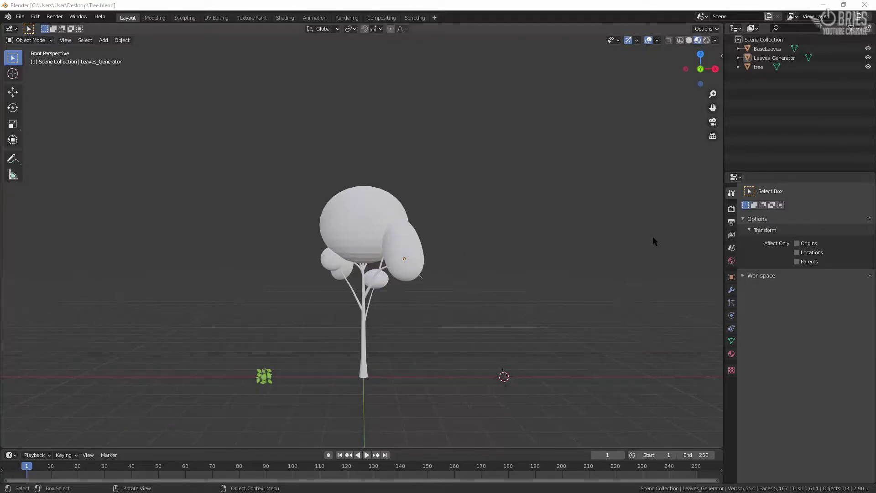
Add a Hair particle system with Advanced enabled to Leaves_Generator and expand its Emission settings.
click(332, 222)
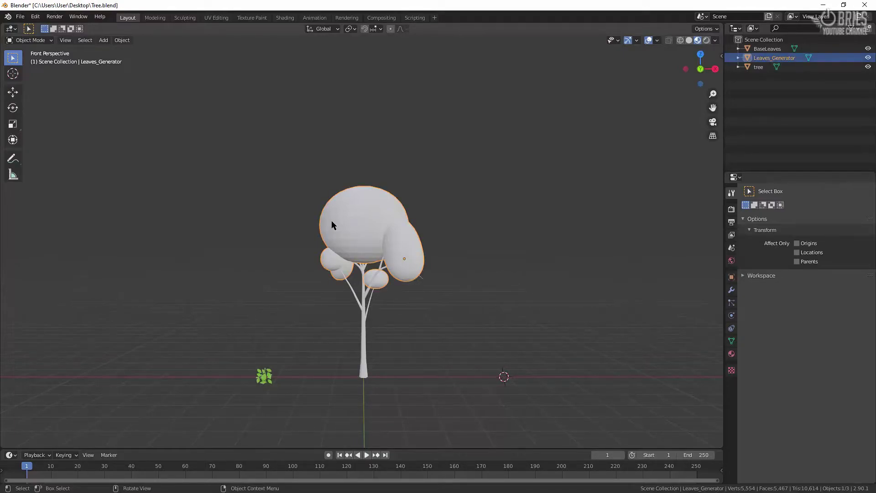
click(731, 302)
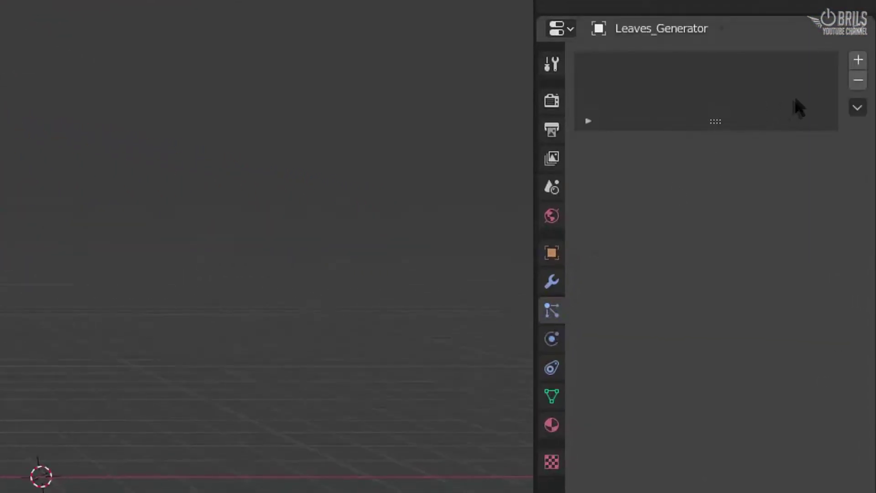
click(858, 59)
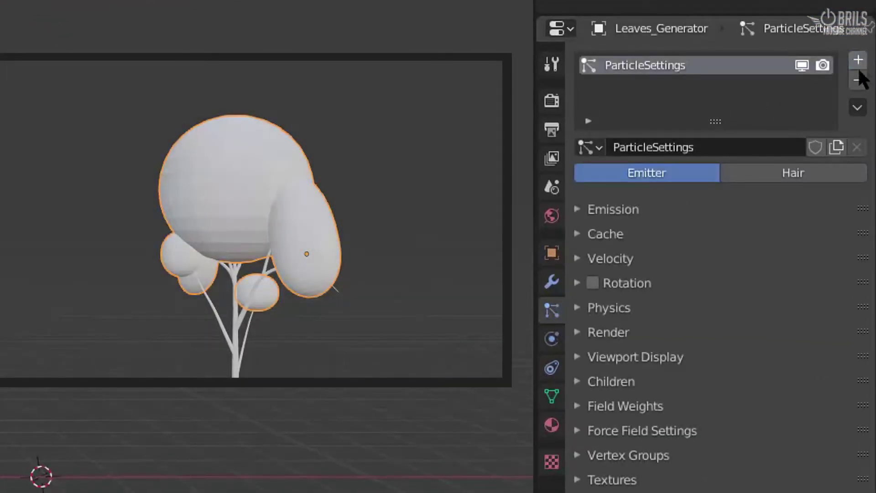
click(799, 175)
click(760, 205)
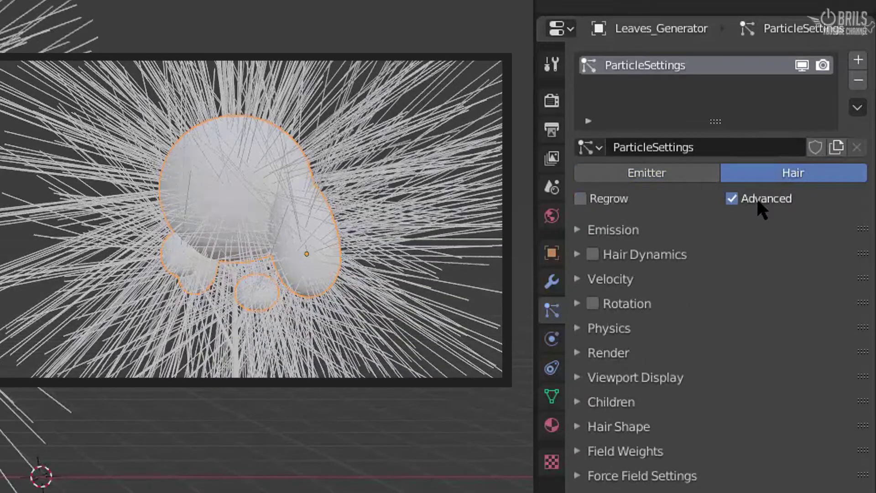
click(614, 230)
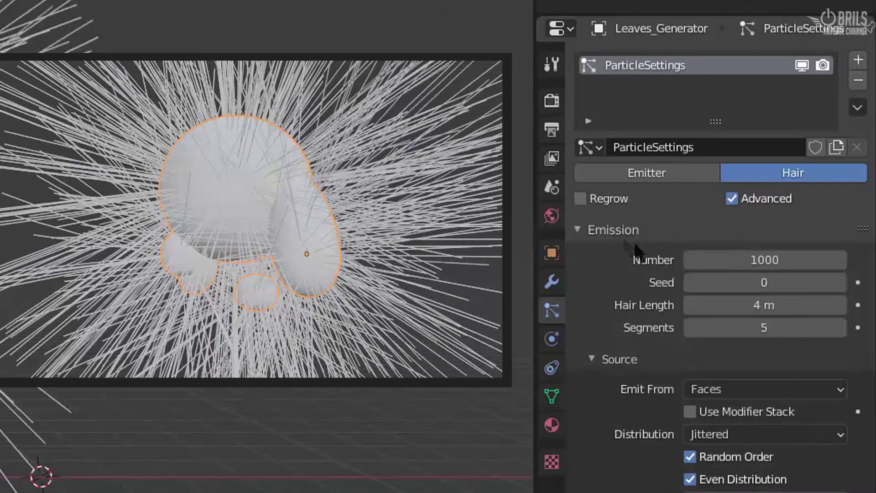
Set the hair emission to Number 250, Hair Length 0.8 m and Segments 2.
click(735, 258)
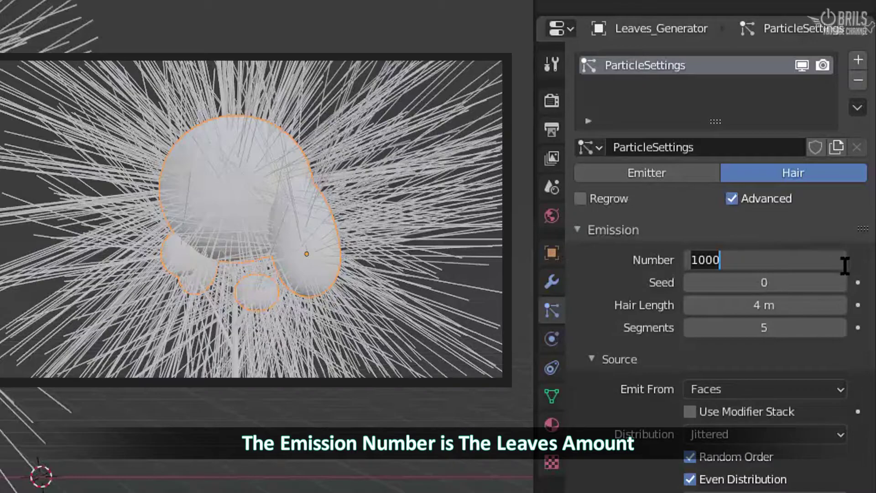
text(250)
key(Return)
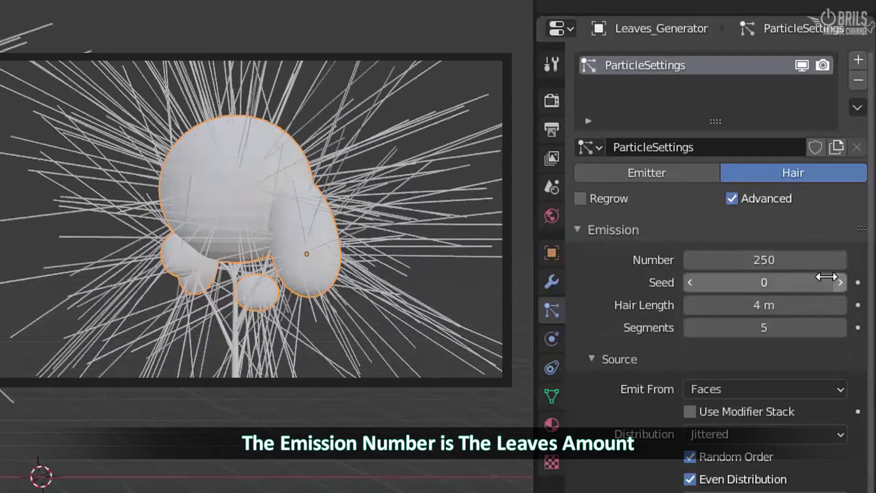
click(698, 302)
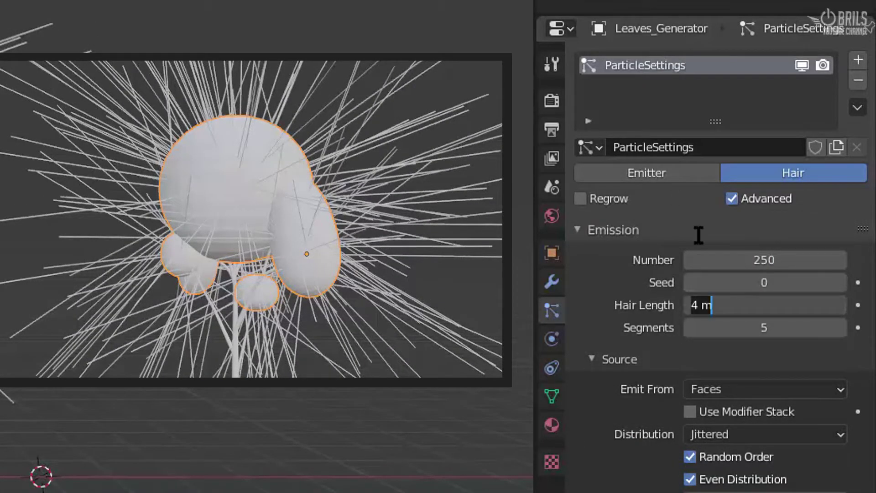
text(.8)
key(Return)
click(689, 328)
click(689, 328)
click(689, 327)
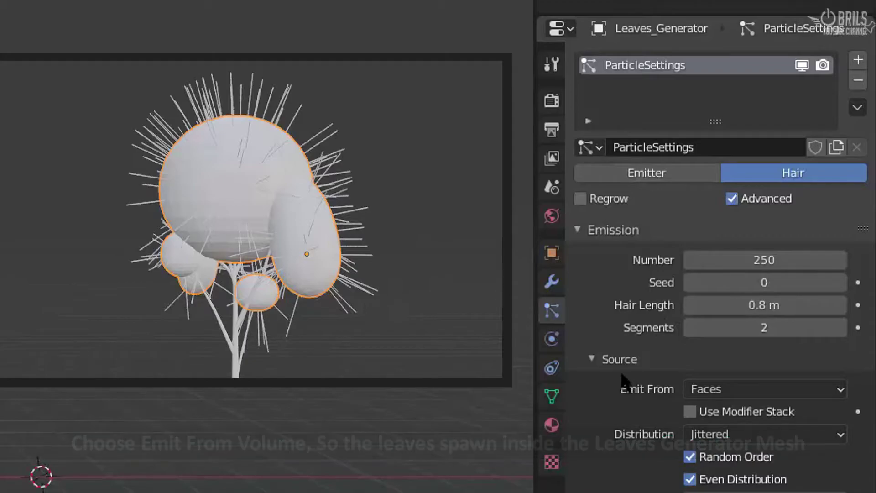
Set the particles to emit from Volume and collapse the Source and Emission settings.
click(702, 389)
click(773, 463)
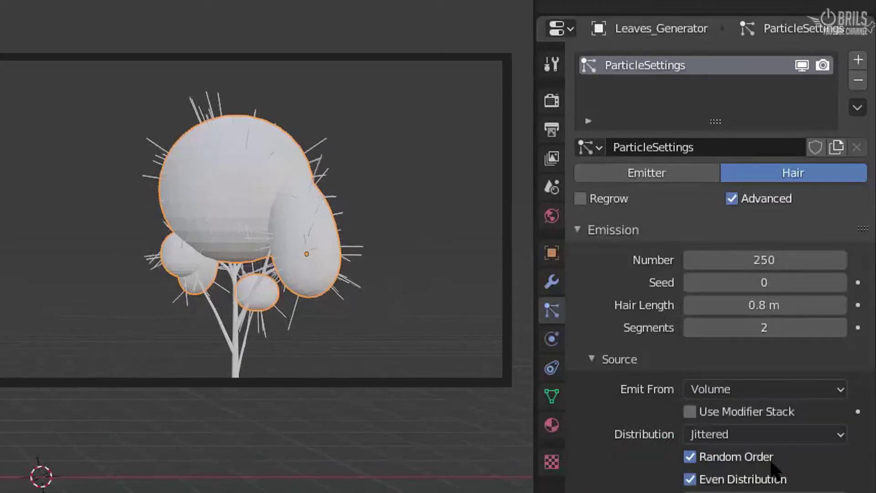
click(602, 359)
click(606, 231)
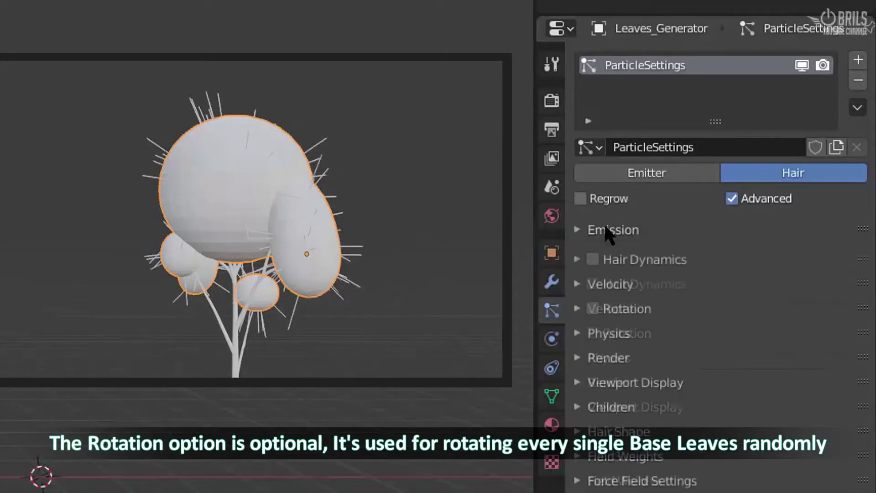
Enable particle Rotation and set its Orientation Axis to Normal.
click(593, 303)
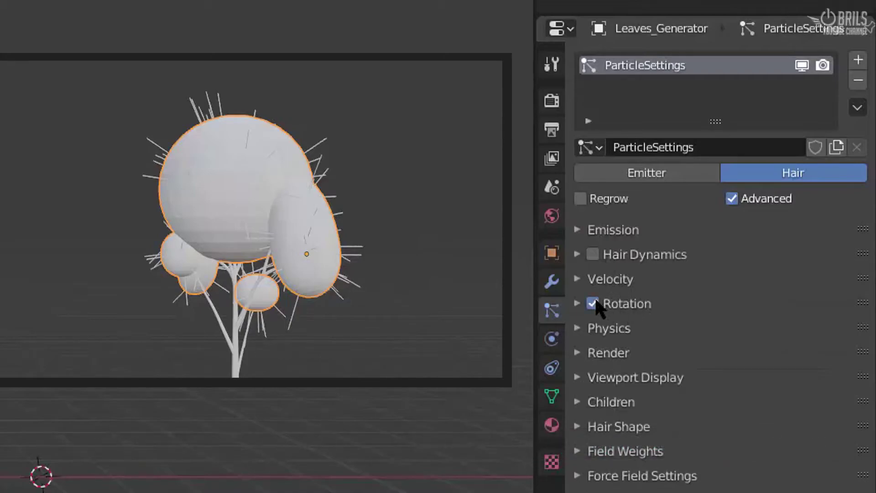
click(581, 303)
click(791, 336)
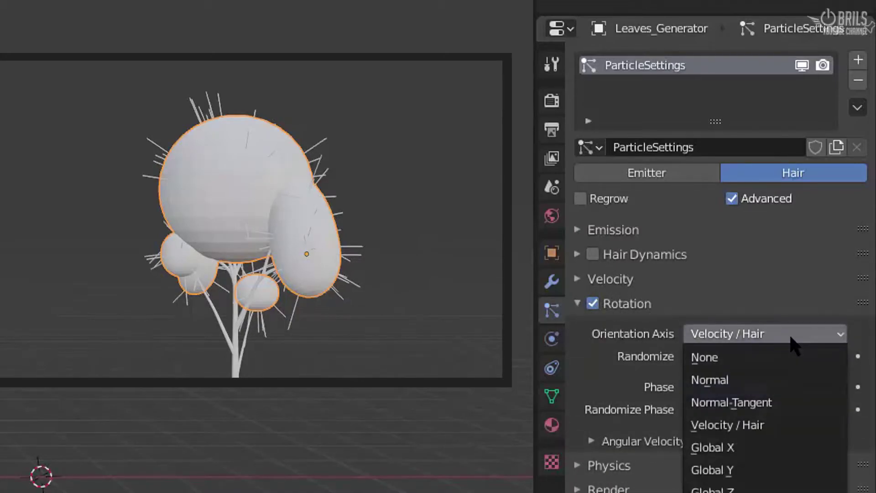
click(751, 402)
click(809, 333)
click(805, 381)
Set the rotation's Randomize to 0.25, Phase to 1 and Randomize Phase to 1, and collapse the Rotation settings.
click(810, 357)
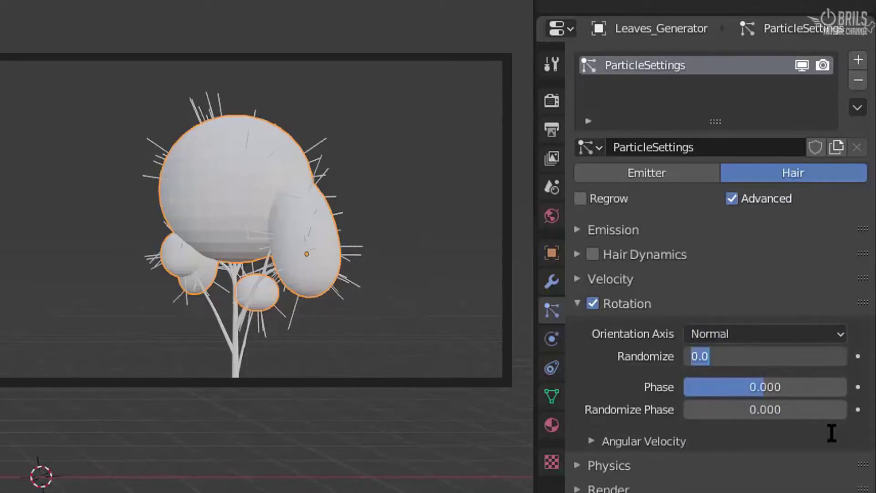
text(.25)
key(Return)
click(810, 386)
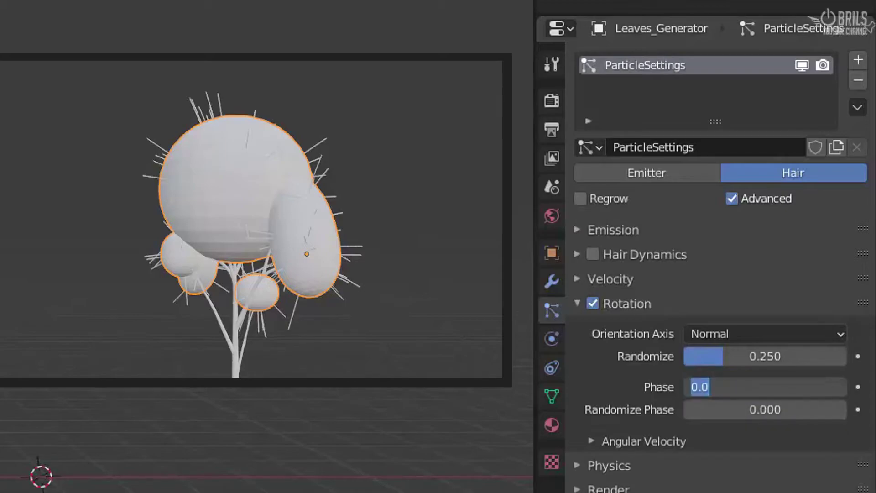
text(1)
key(Return)
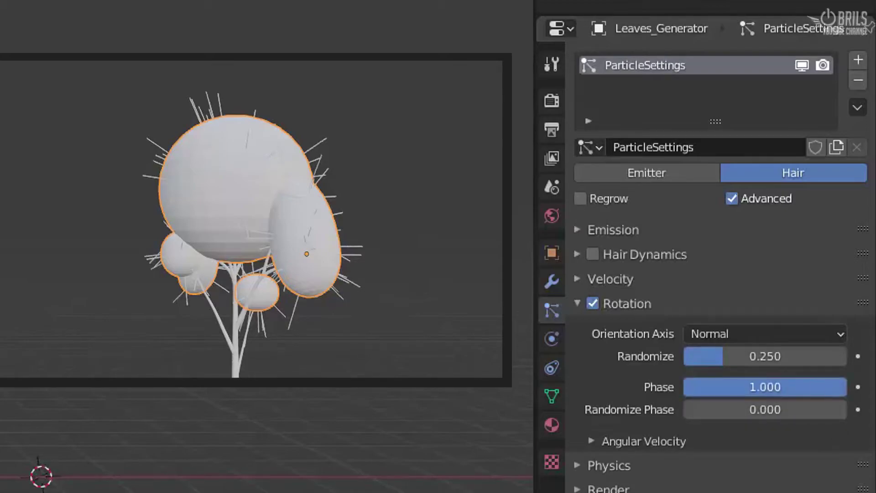
click(786, 401)
text(1)
key(Return)
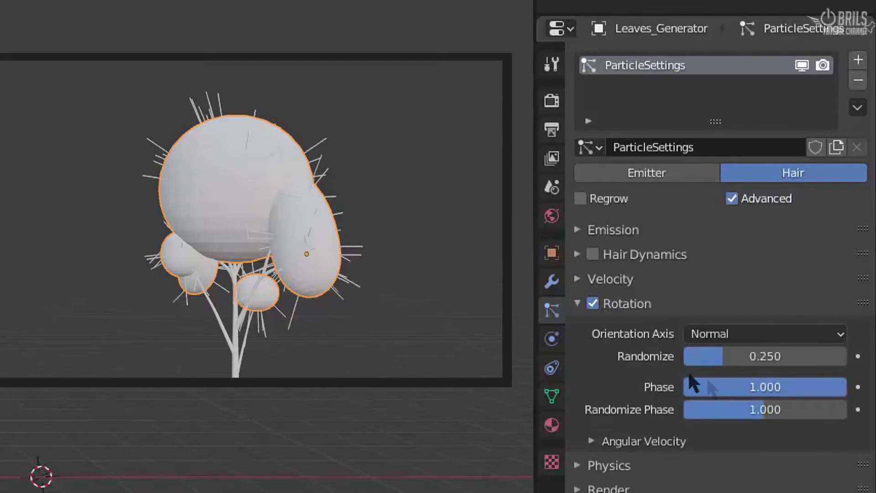
click(577, 303)
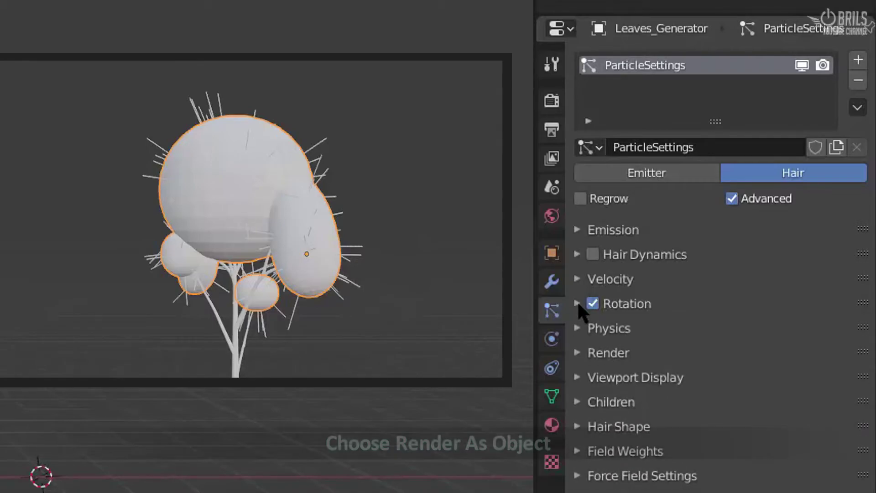
Render the particles as Object with a Scale of 0.4.
click(607, 352)
click(839, 383)
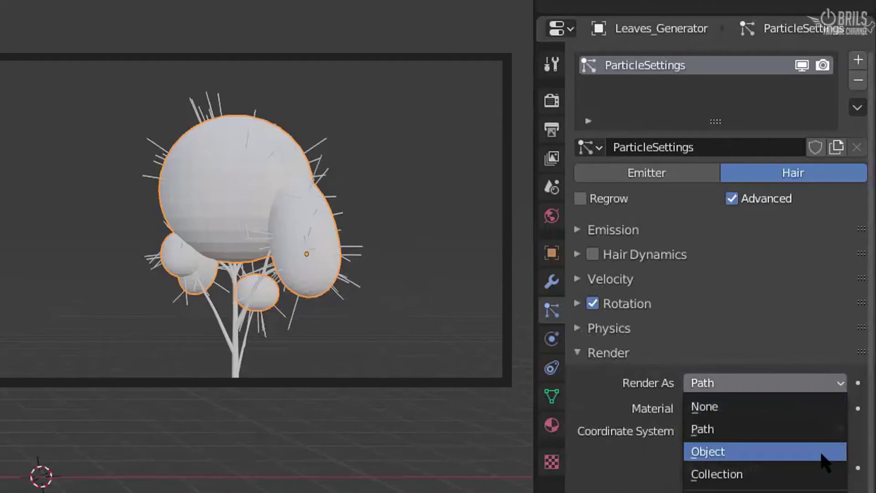
click(821, 452)
click(818, 408)
text(.)
key(Return)
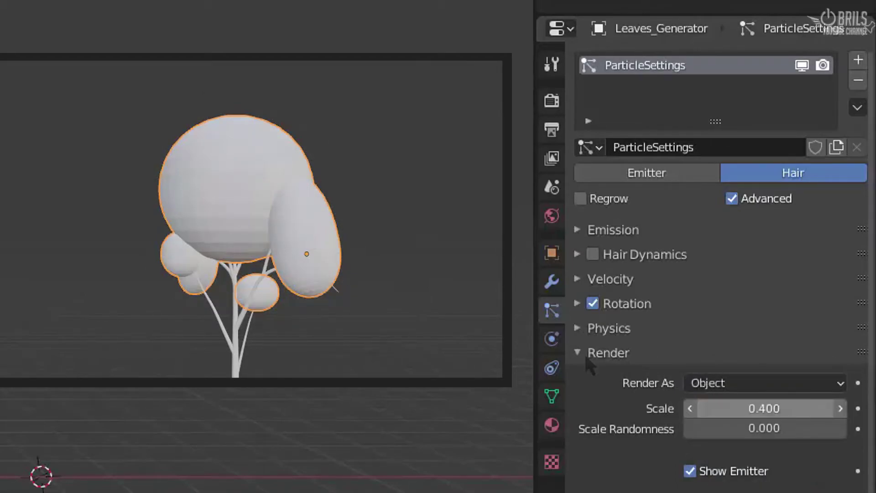
Switch the viewport to Wireframe shading for a closer view of the branches inside the generator mesh.
scroll(475, 254, up, 2)
key(z)
click(365, 255)
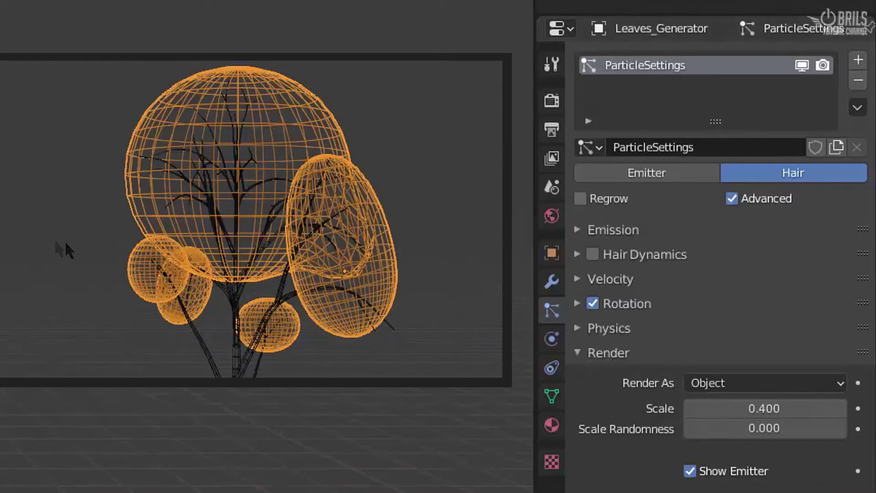
Choose BaseLeaves as the particle Instance Object and disable Object Scale.
scroll(712, 319, down, 8)
click(734, 378)
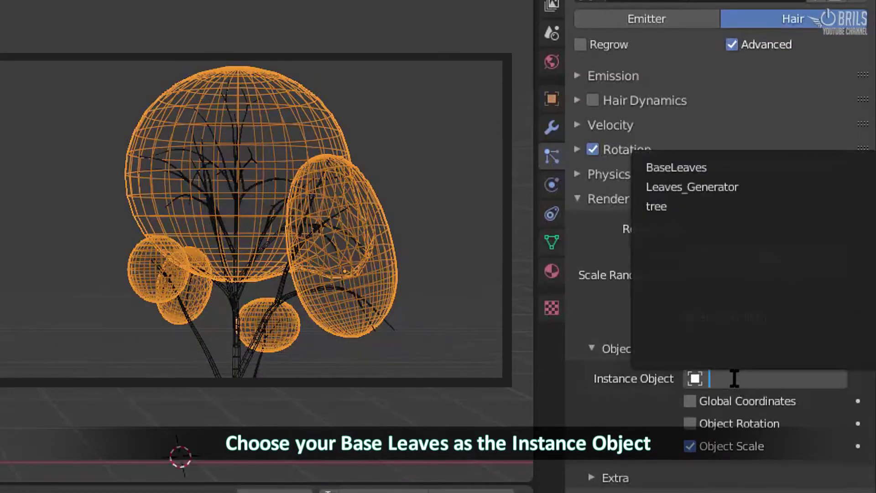
click(783, 171)
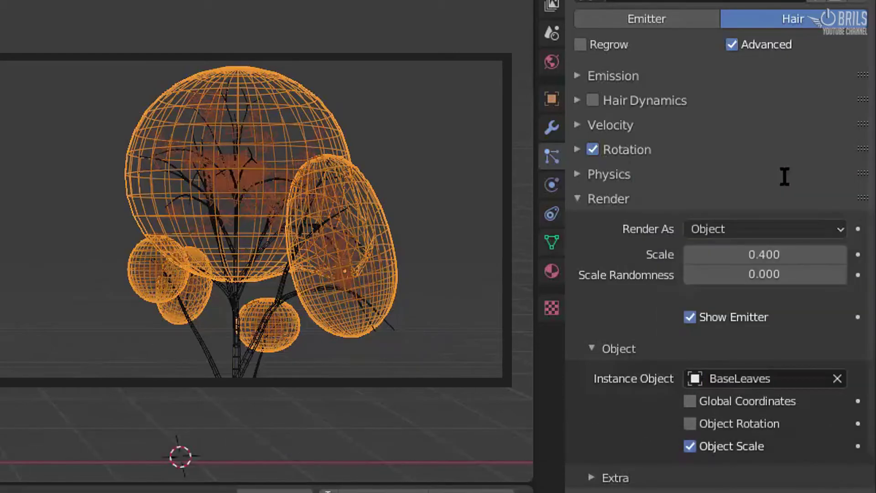
click(717, 446)
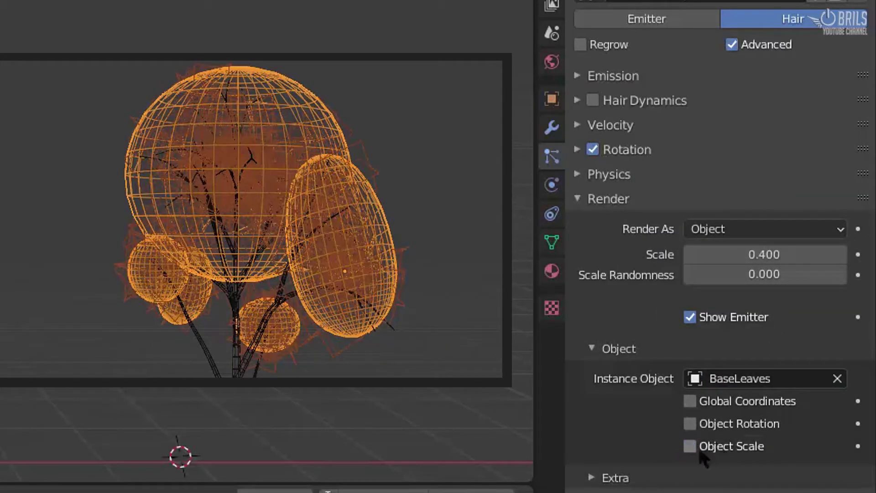
click(619, 352)
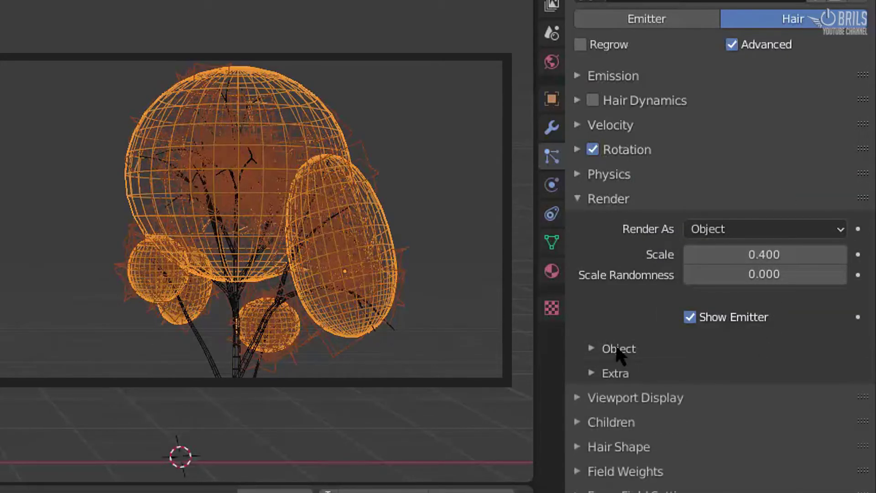
Set the particles' Scale Randomness to 0.25 and collapse the Render settings.
click(735, 273)
text(.2)
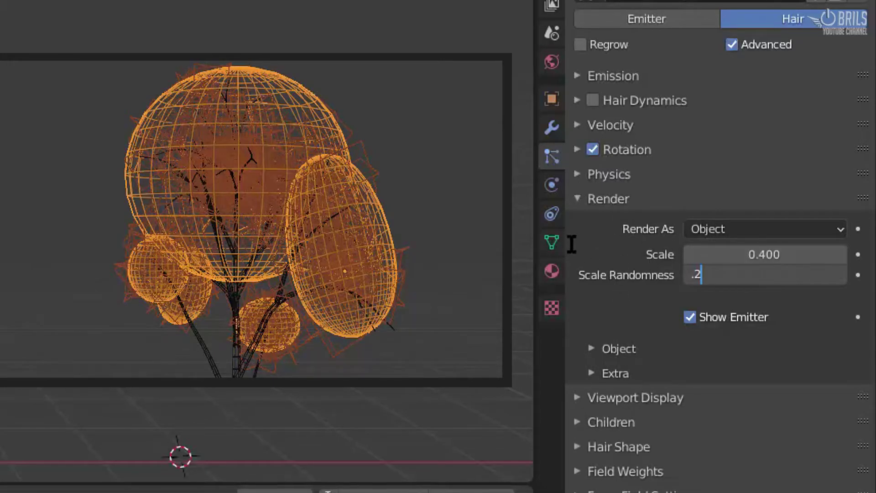
text(5)
key(Return)
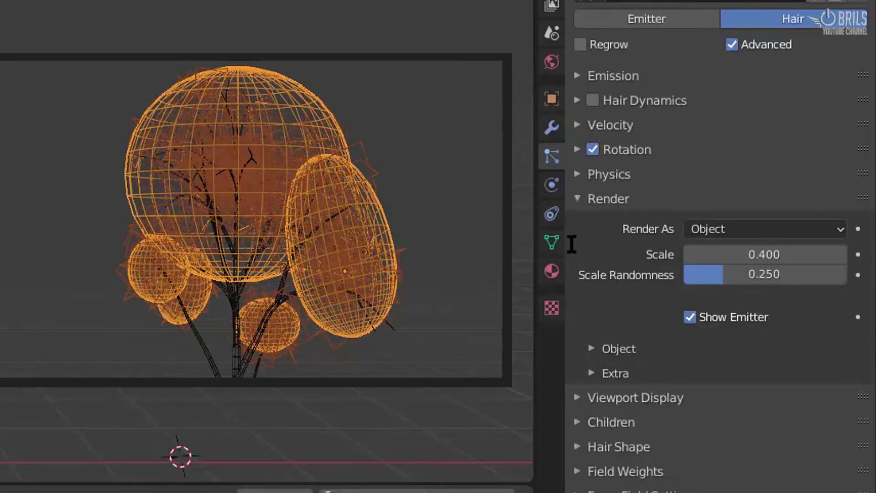
click(594, 202)
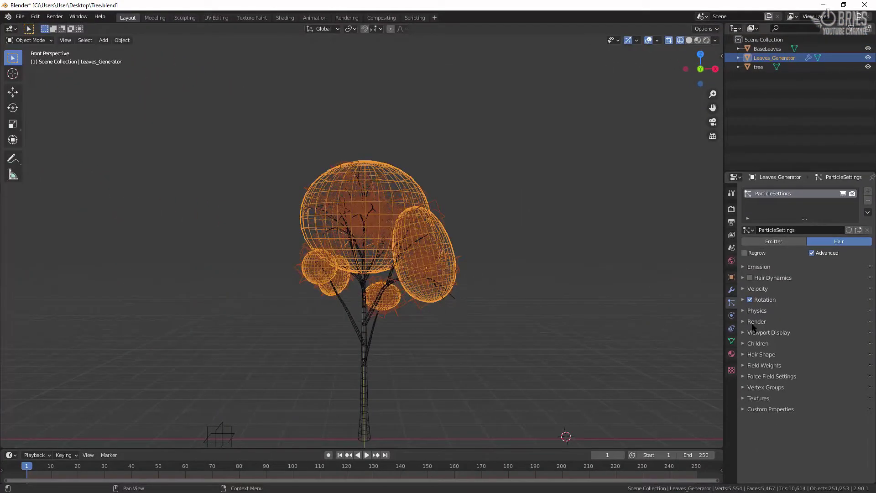
Switch to Material Preview shading and convert the Leaves_Generator particle system modifier into separate leaf objects.
key(z)
click(568, 323)
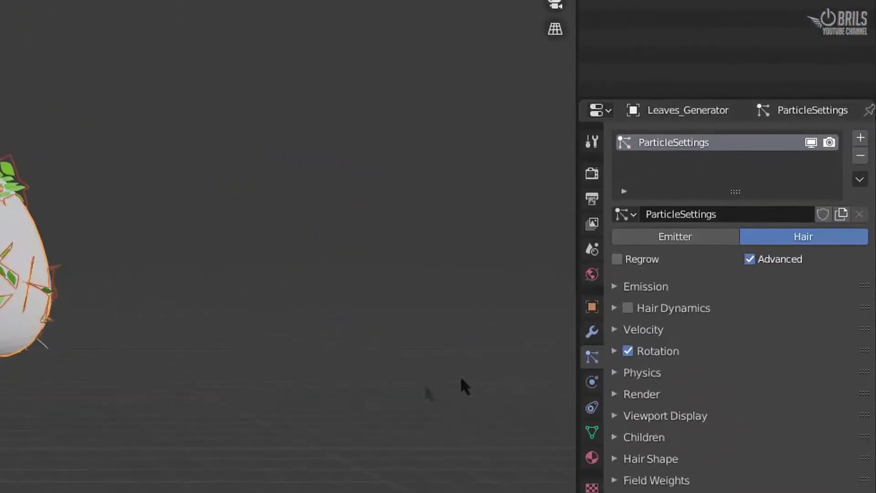
click(731, 290)
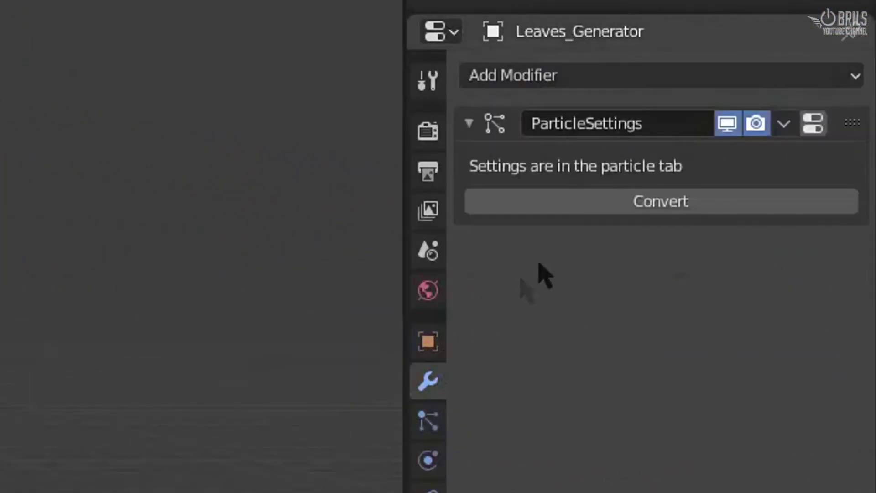
click(606, 203)
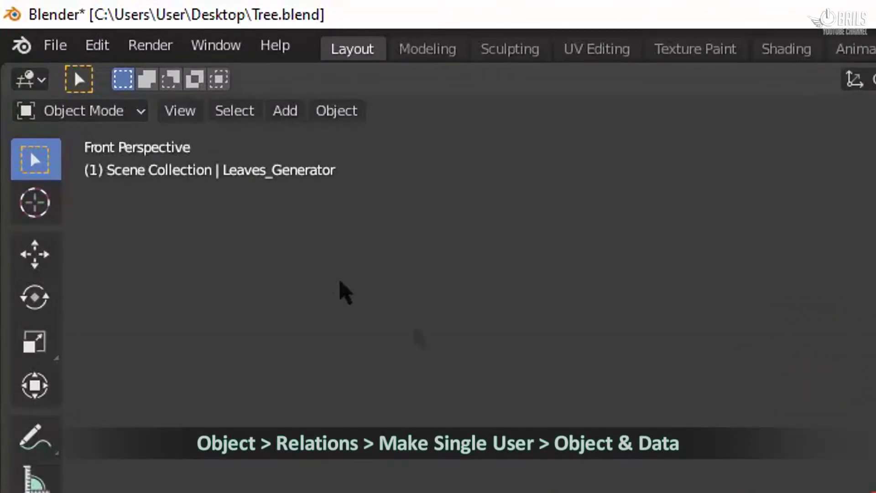
Make the converted leaf objects single-user for Object & Data.
click(336, 110)
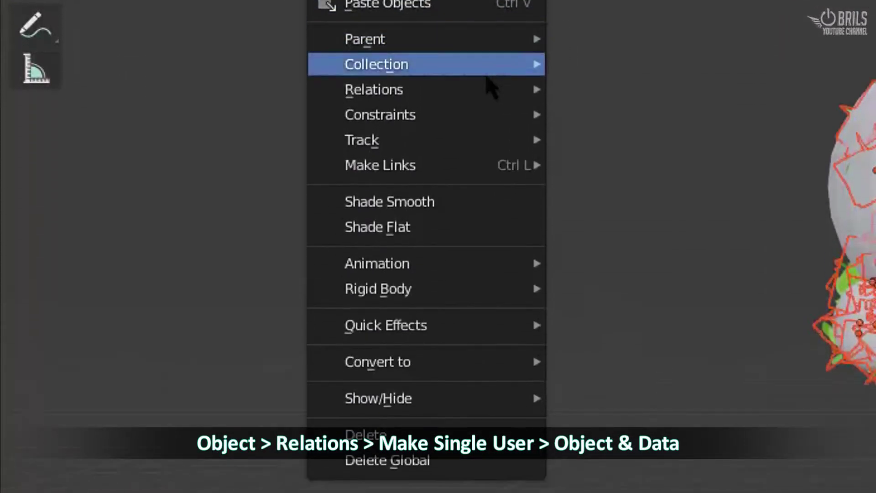
mouse_move(491, 89)
mouse_move(752, 201)
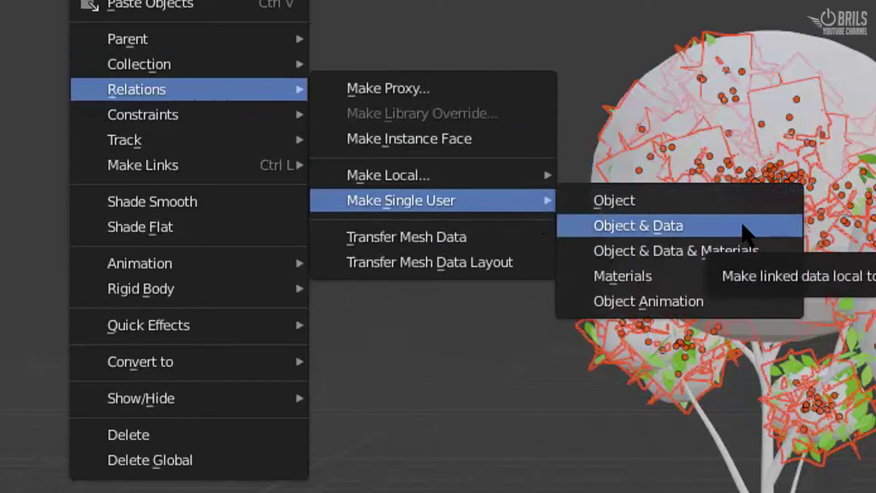
click(748, 228)
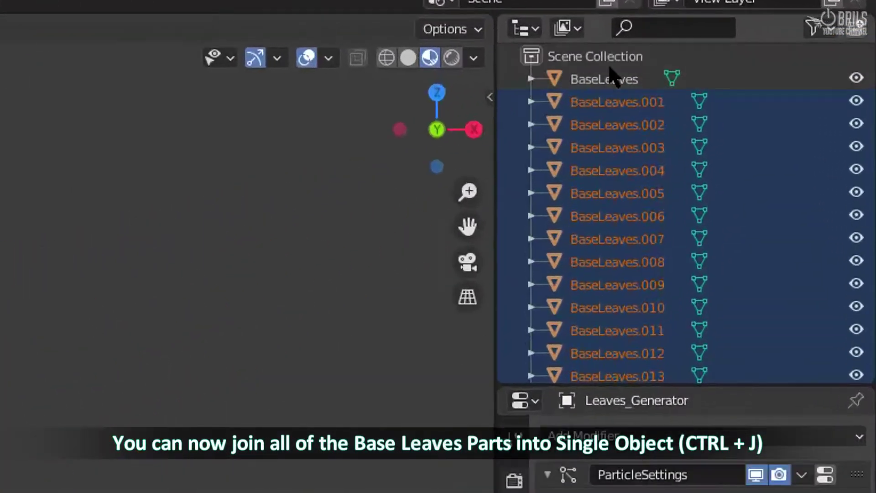
Select BaseLeaves.001 through BaseLeaves.250 and join them into a single object.
click(618, 102)
scroll(619, 148, down, 20)
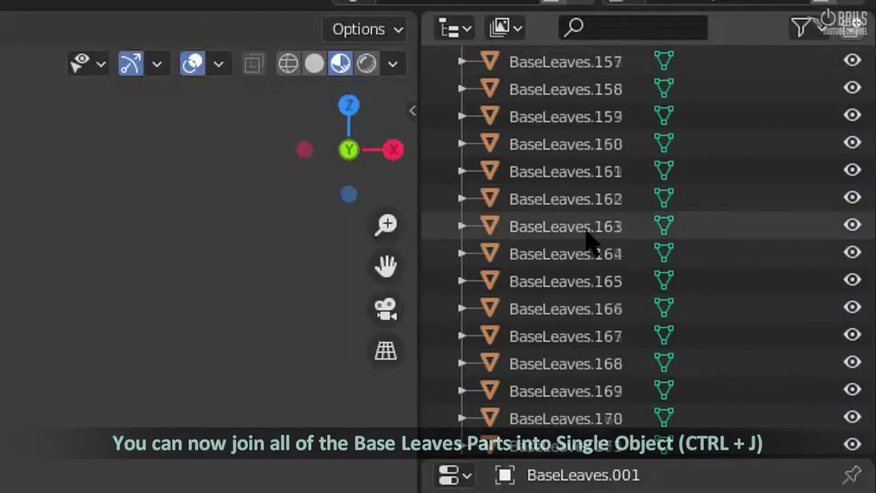
scroll(588, 237, down, 20)
shift+click(587, 379)
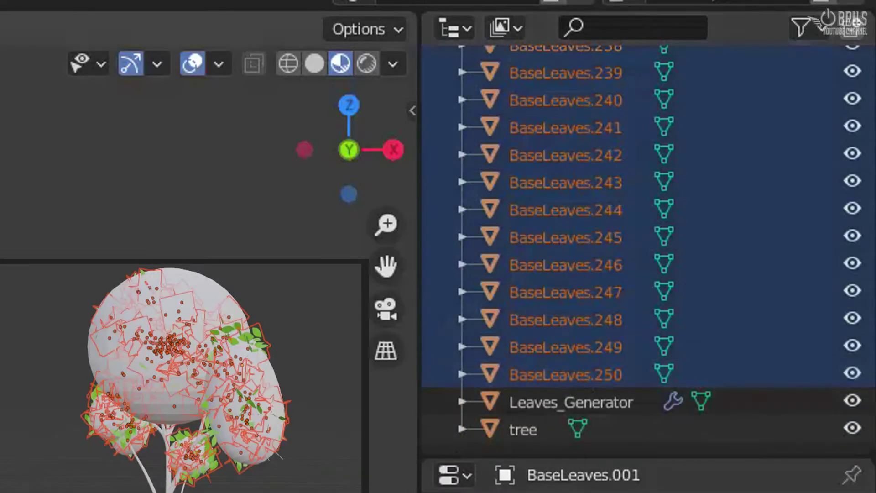
key(Delete)
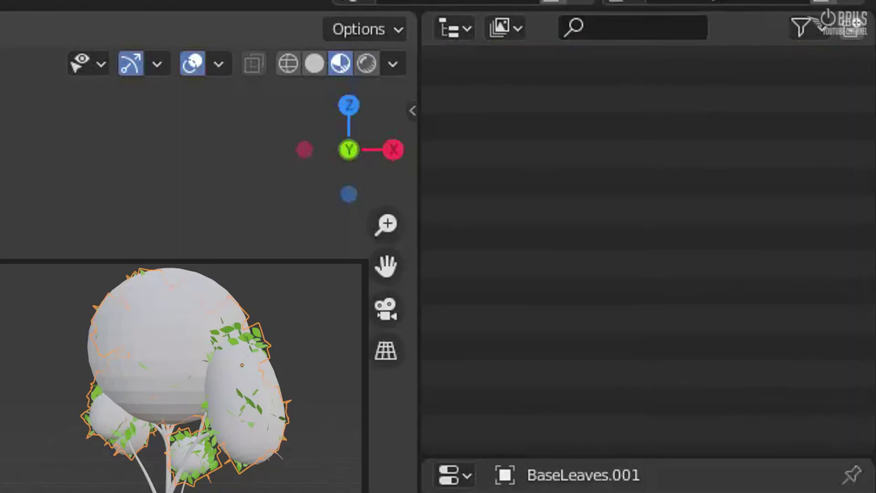
scroll(561, 326, up, 3)
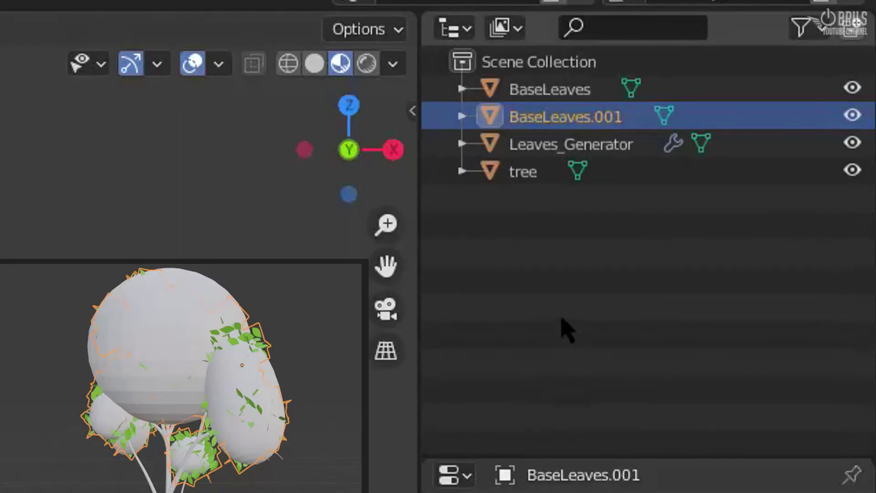
Hide the Leaves_Generator object and rename the joined leaves object BaseLeaves.001 as Tree_Leaves.
click(852, 143)
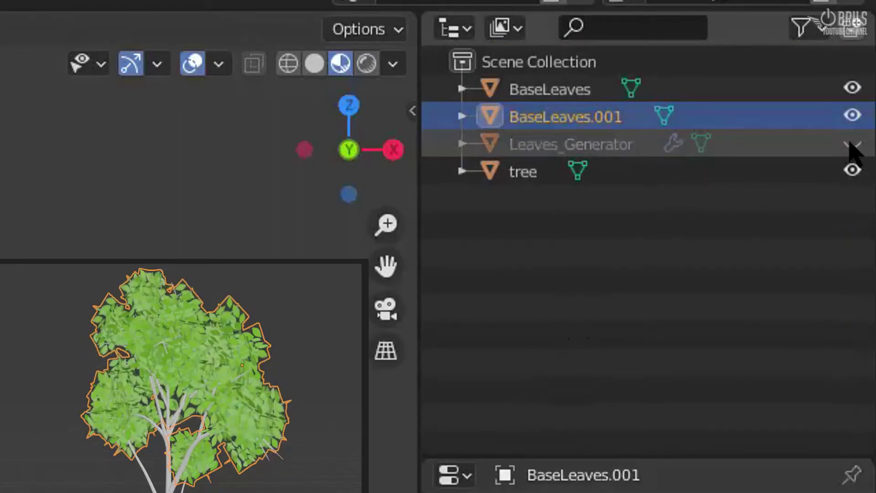
double_click(584, 120)
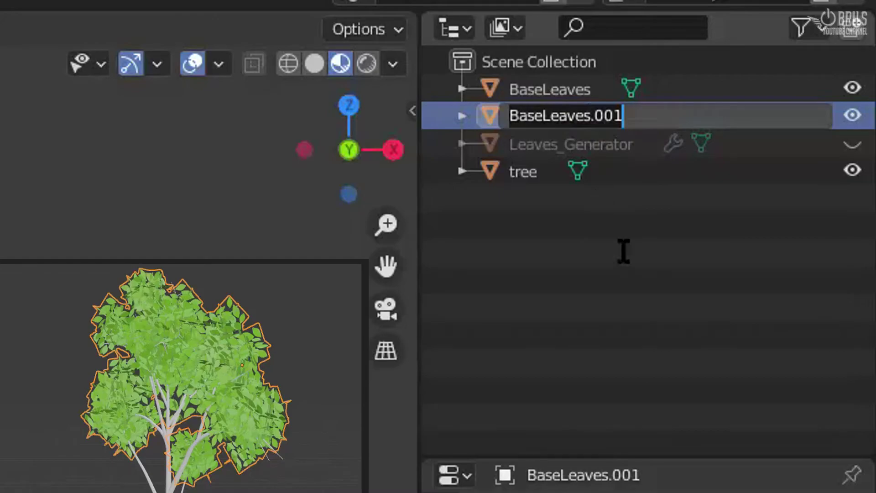
text(Tree_)
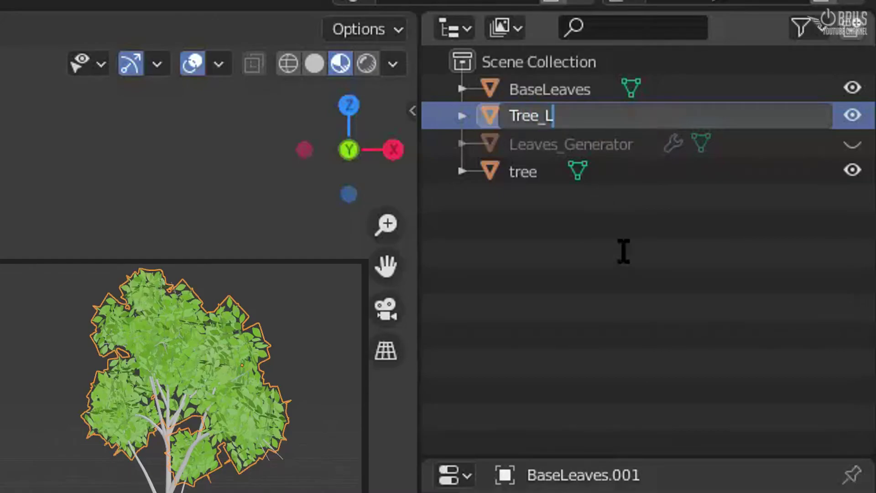
key(Return)
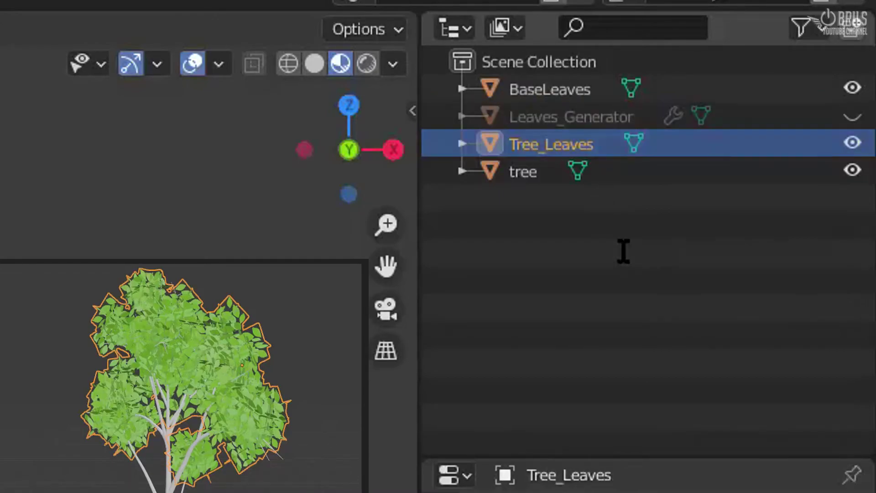
Rename the tree object as Tree_Branch.
double_click(519, 175)
text(Tree)
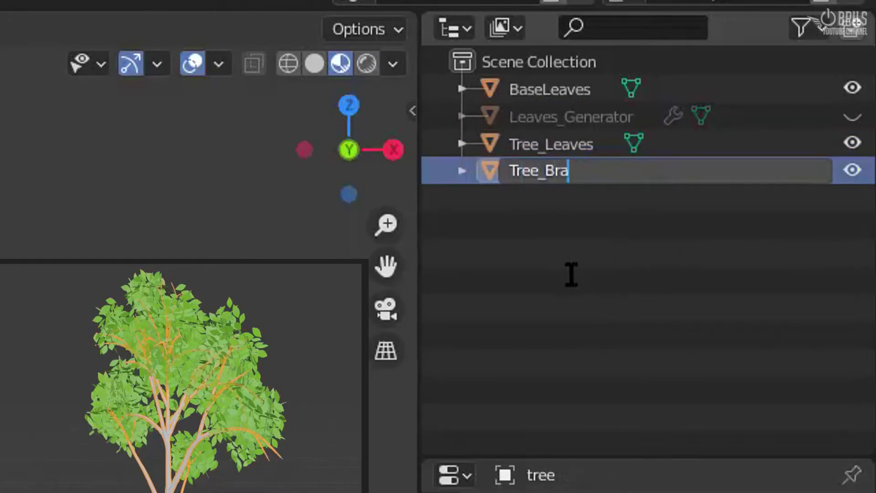
key(Return)
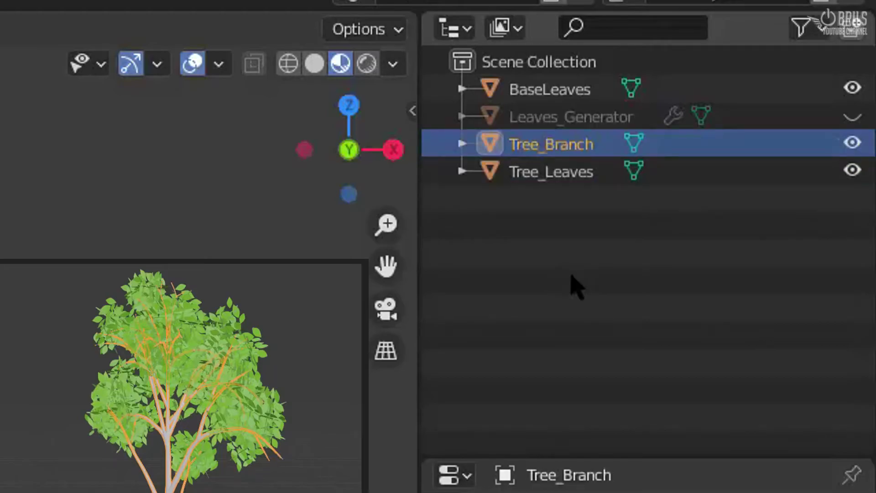
click(577, 288)
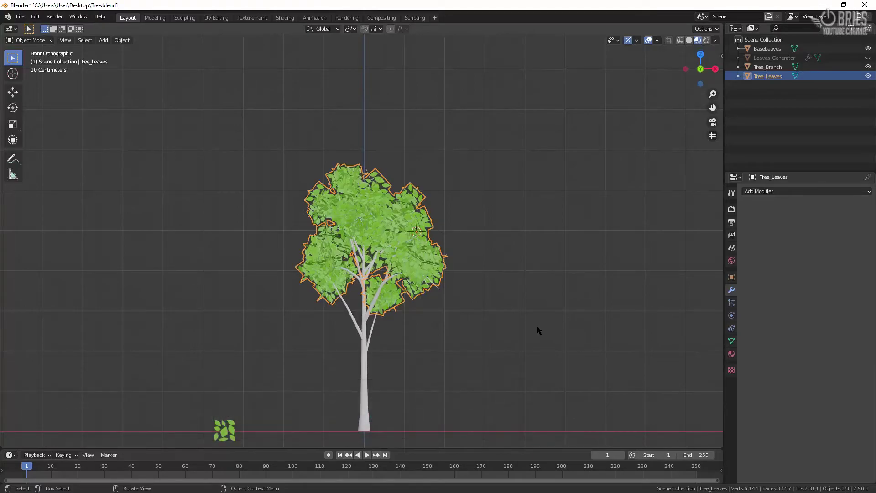
Add a UV sphere with default settings and switch the viewport to wireframe shading.
key(shift+a)
mouse_move(537, 325)
mouse_move(545, 308)
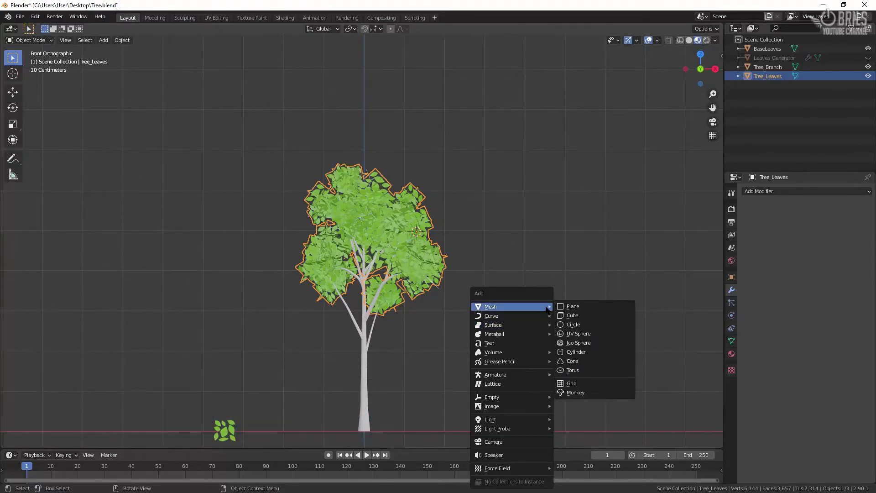
click(590, 333)
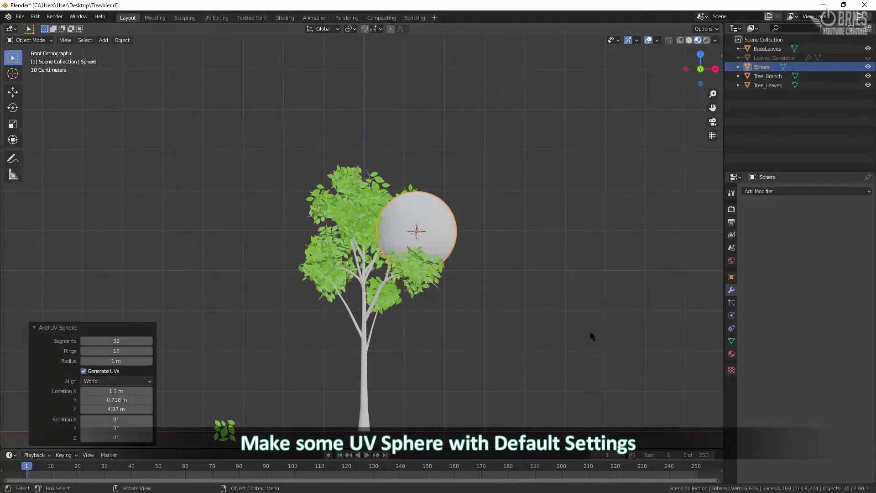
key(shift+z)
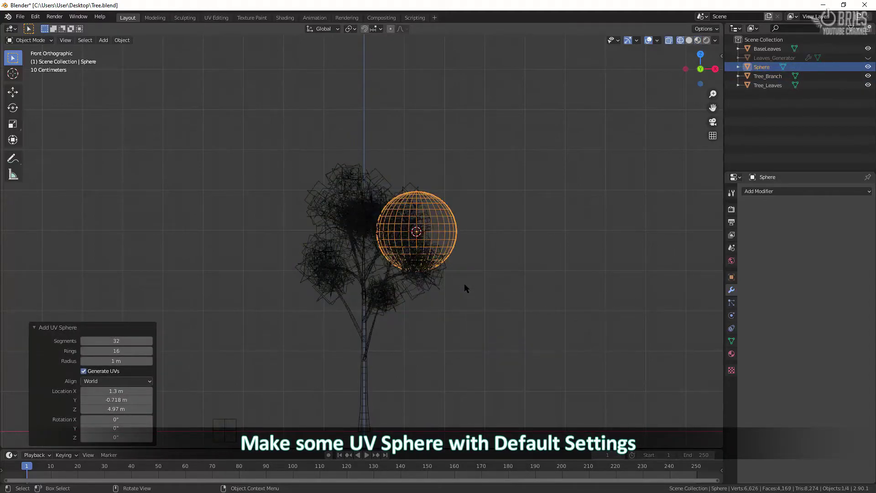
Scale the sphere up by about 2.14, centre it on the tree crown, and enlarge it slightly more to enclose the leaves.
key(s)
click(538, 361)
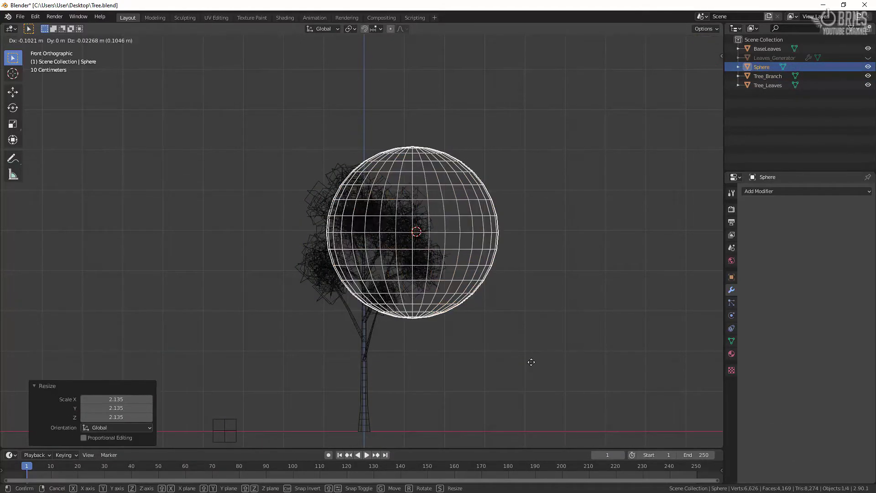
key(g)
click(488, 374)
key(s)
click(501, 397)
In Edit Mode, delete the vertices of the sphere's lower part to leave an open dome.
key(Tab)
key(a)
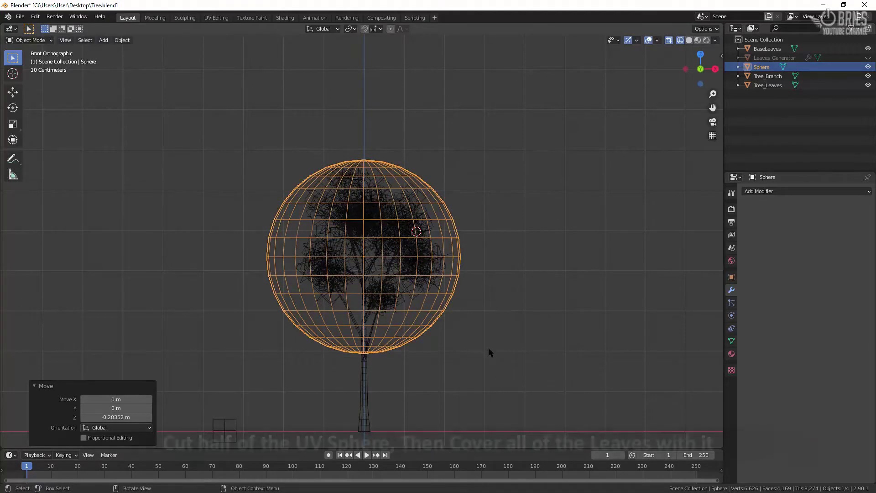
key(3)
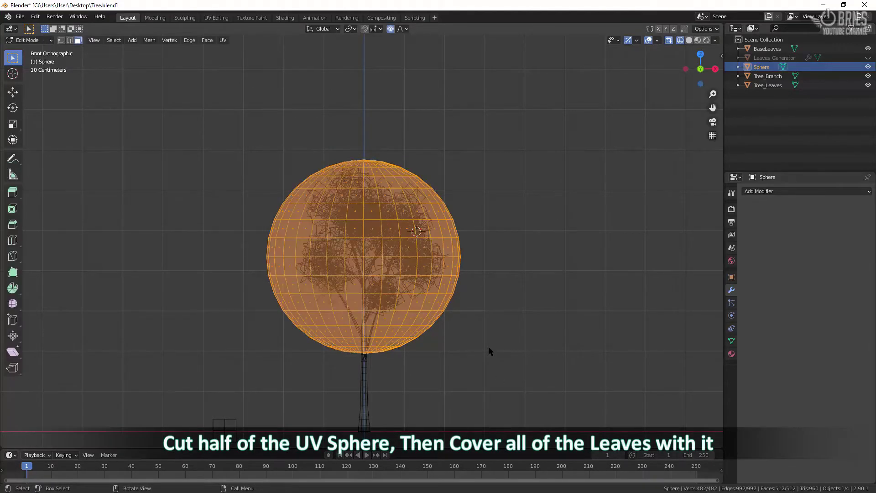
click(59, 41)
key(alt+a)
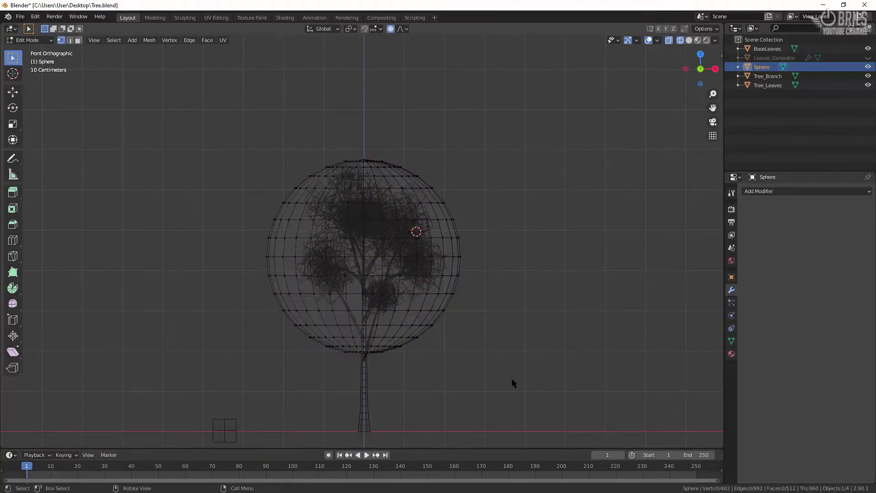
drag(538, 378, 248, 283)
key(x)
click(249, 283)
Stretch the whole dome along Z and lower it about 0.49 m to cover the foliage from the front.
drag(487, 290, 210, 136)
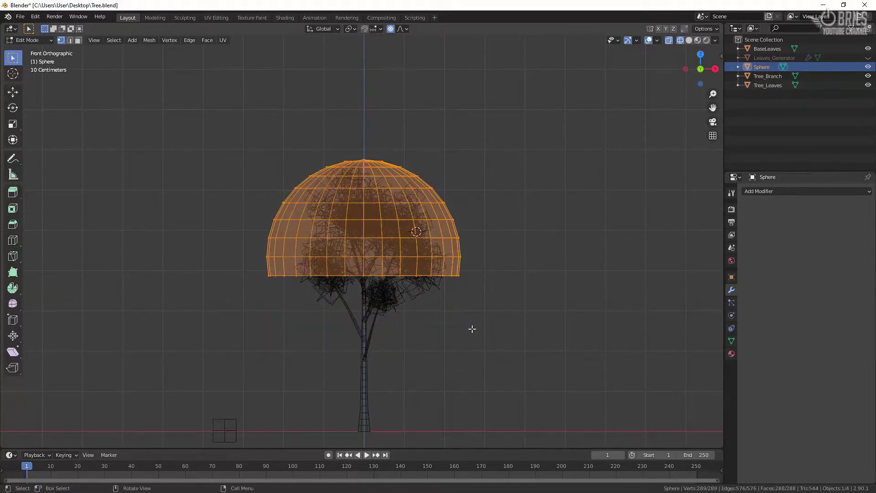
key(s)
key(z)
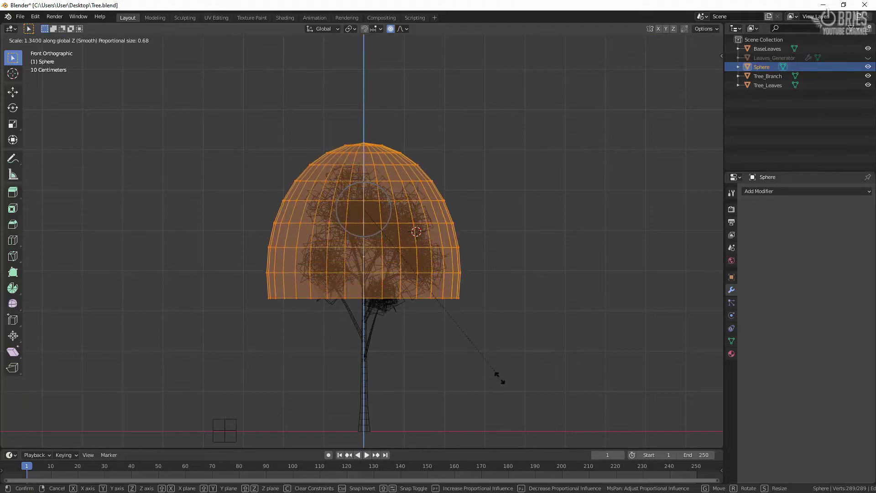
click(504, 401)
key(g)
key(z)
click(505, 415)
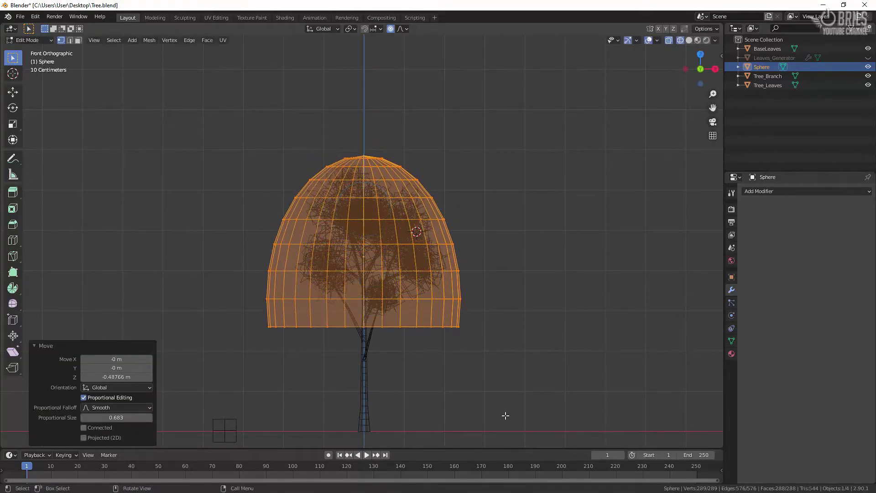
Shift the dome horizontally over the foliage, about 0.12 m in X and -0.1 m in Y, and scale it up uniformly around the leaves.
key(KP_3)
key(g)
key(y)
click(410, 397)
key(KP_1)
key(KP_7)
key(s)
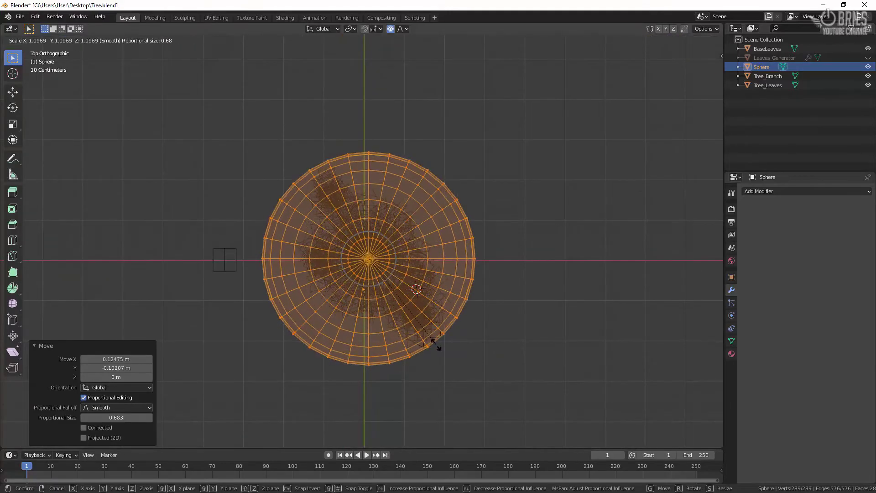
click(465, 352)
Scale the dome along Z, check its leaf coverage from front and side, and return to Object Mode.
key(KP_1)
key(KP_3)
key(s)
key(z)
click(462, 350)
key(KP_1)
key(KP_3)
key(KP_1)
key(Tab)
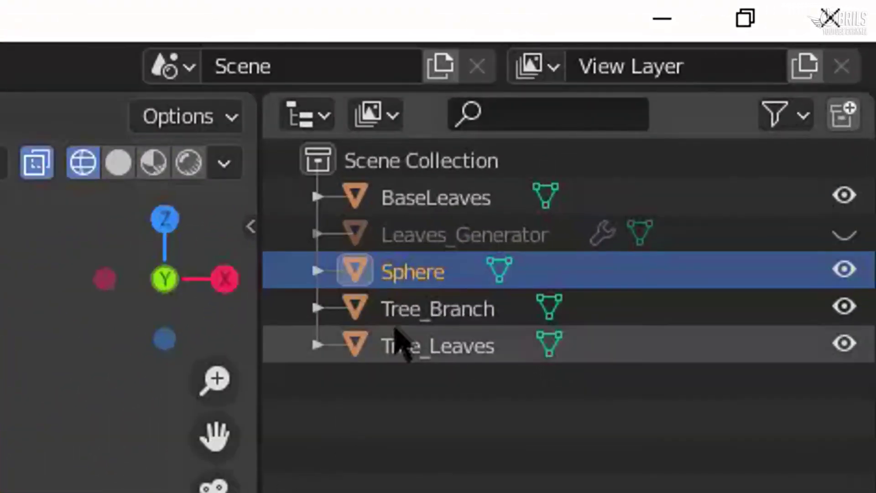
Rename the dome object Sphere as Normal_Custom.
double_click(411, 279)
text(Nor)
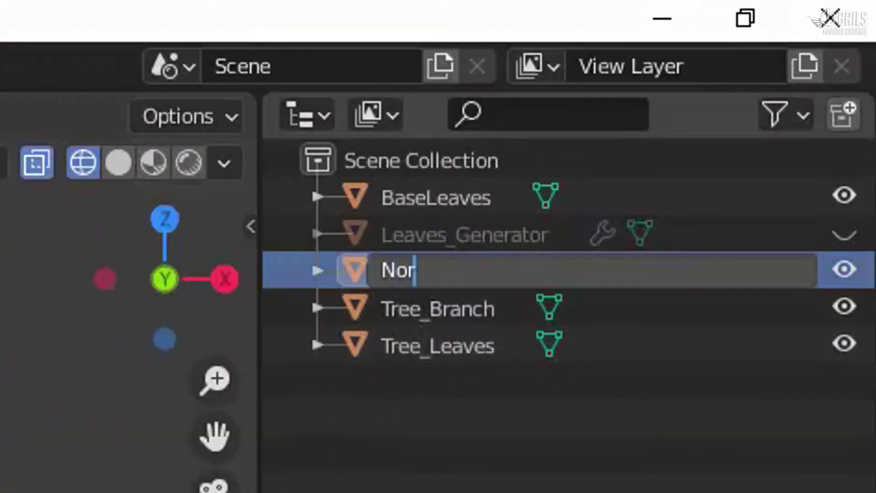
text(mal_Custom)
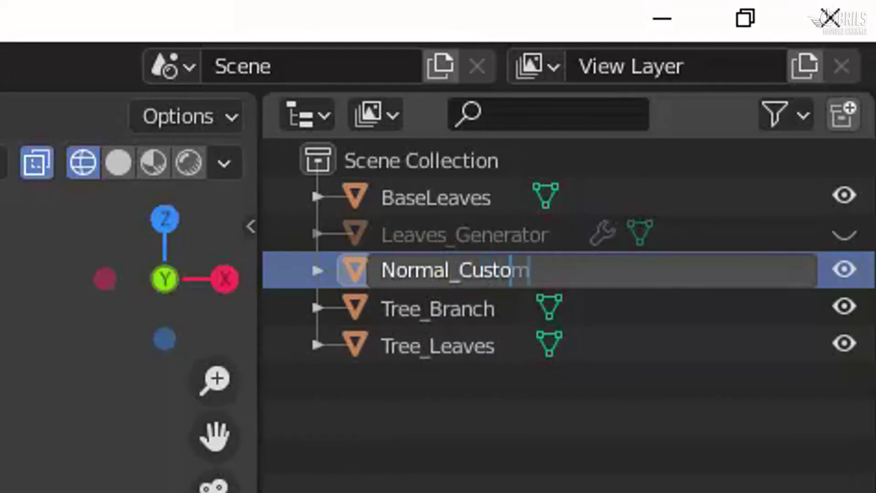
key(Return)
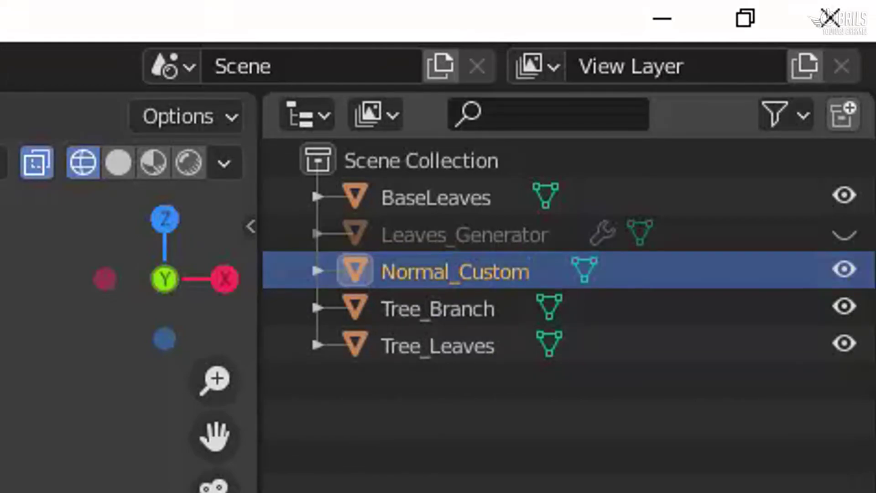
Select Tree_Leaves, switch to Material Preview shading, and hide the Normal_Custom object.
click(451, 356)
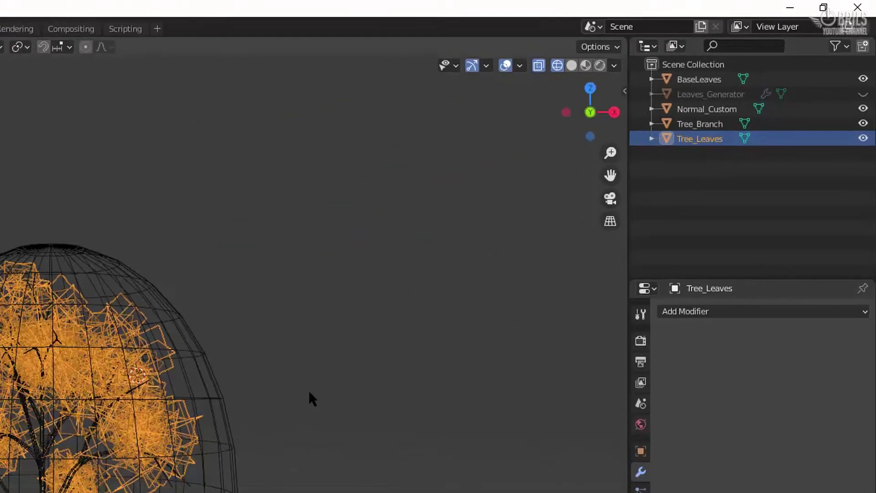
key(z)
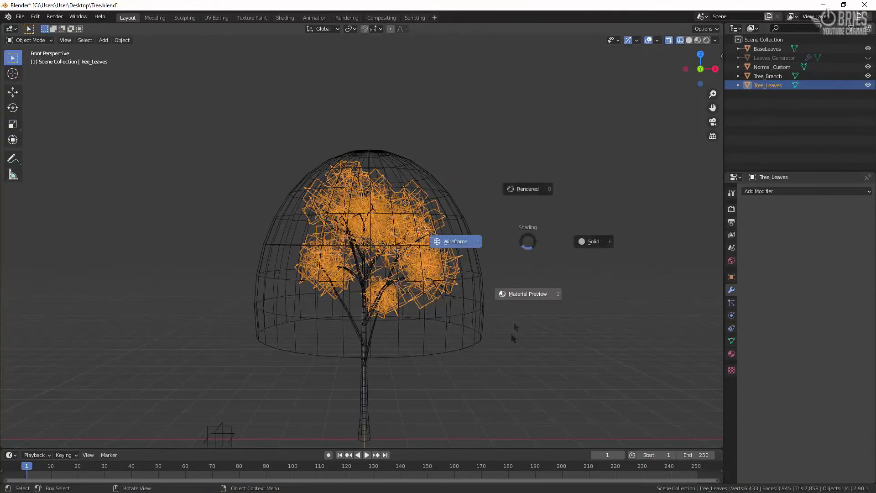
click(514, 320)
click(867, 67)
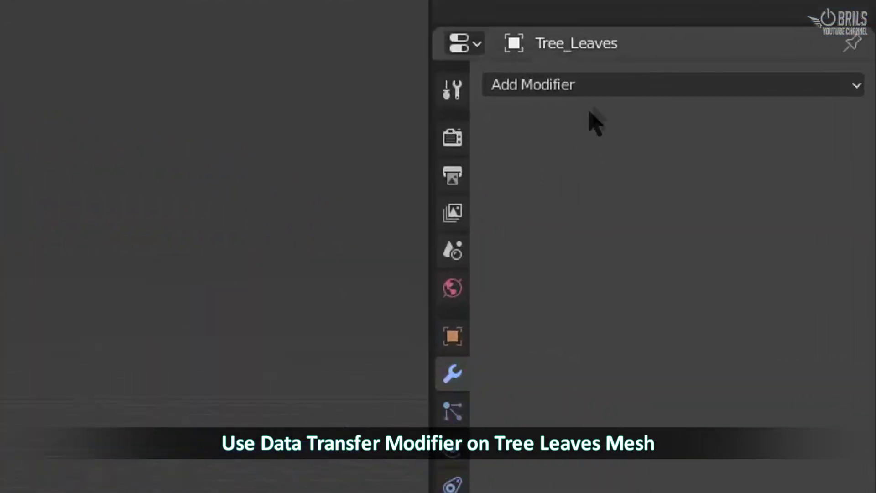
Add a Data Transfer modifier to Tree_Leaves with Normal_Custom as its source.
click(782, 193)
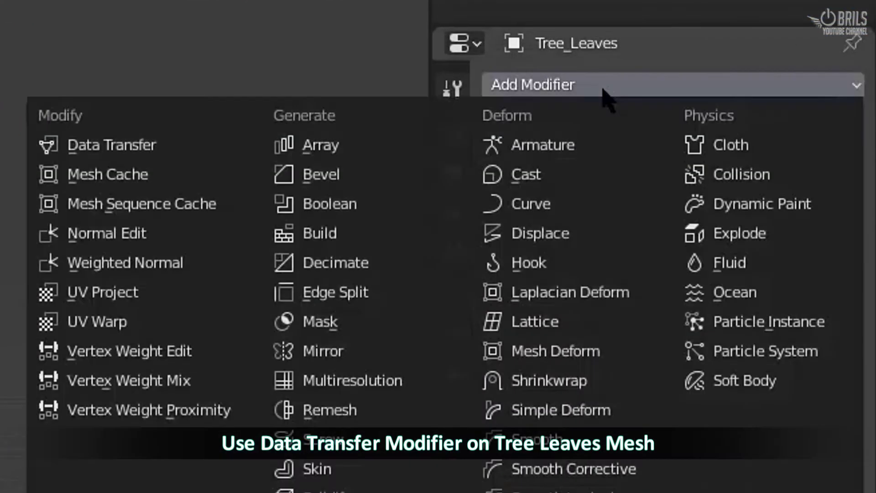
click(195, 147)
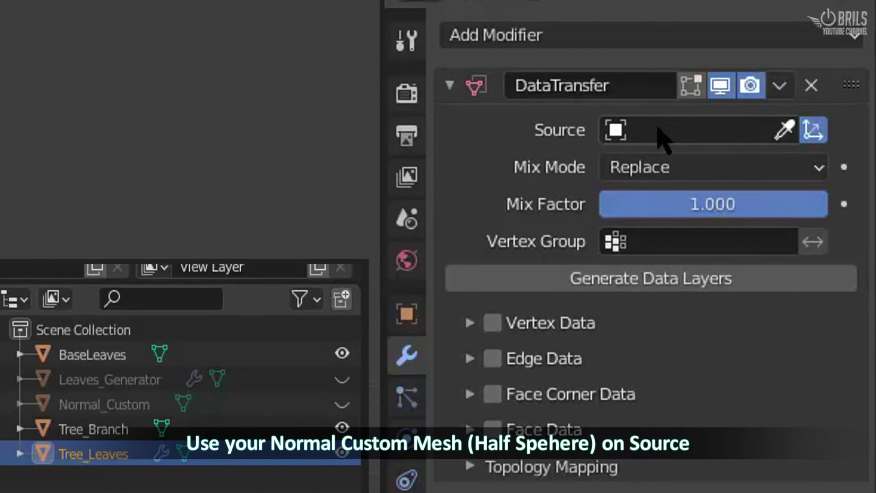
click(678, 169)
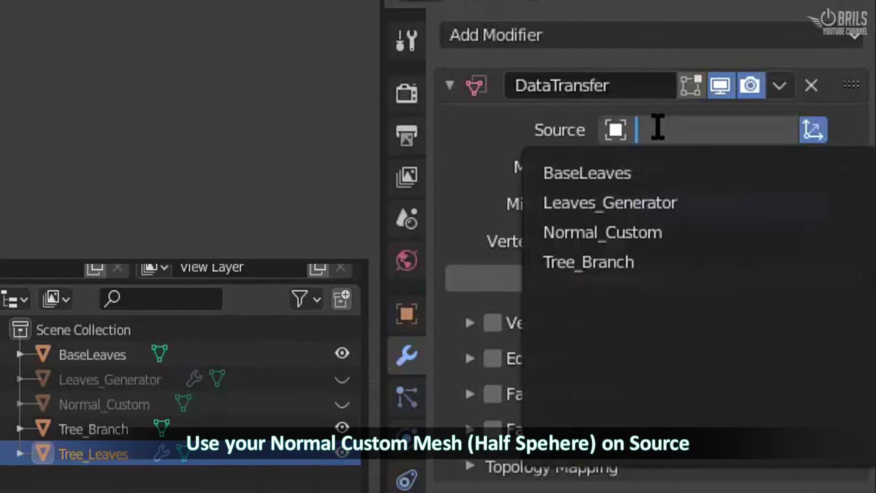
click(675, 230)
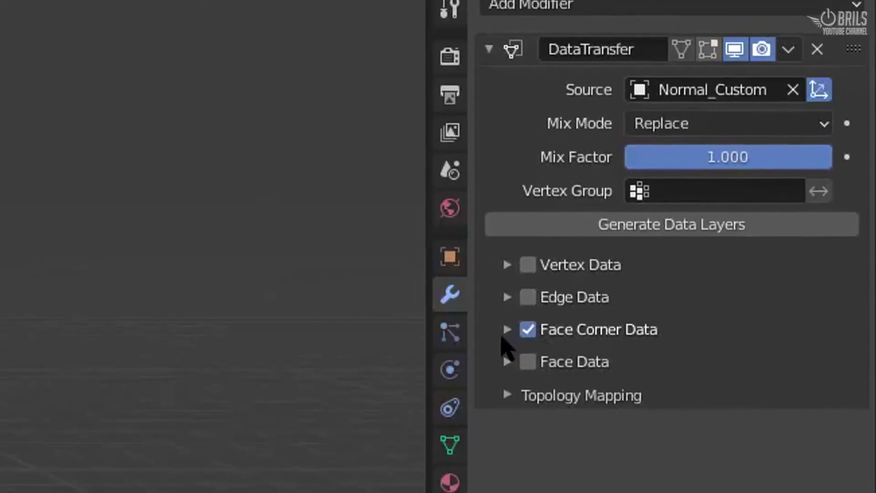
Enable Face Corner Data with Custom Normals in the modifier and set its mapping to Nearest Corner Of Nearest Face.
click(470, 394)
click(582, 318)
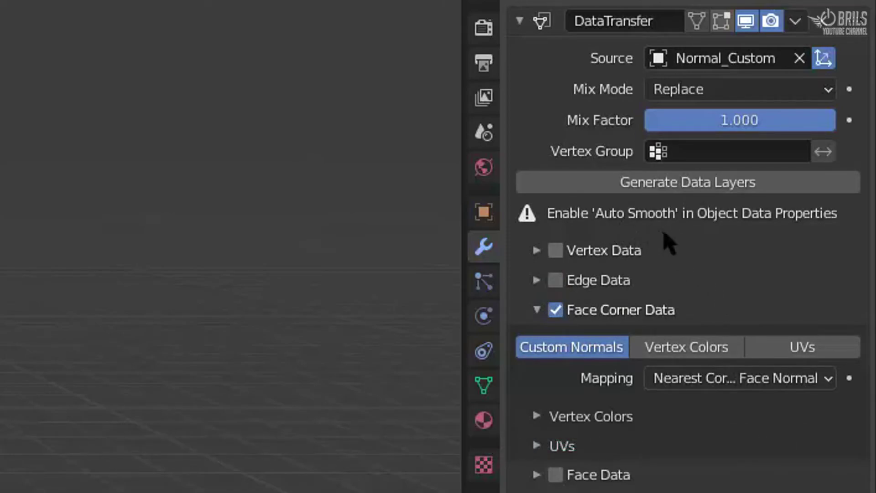
click(712, 380)
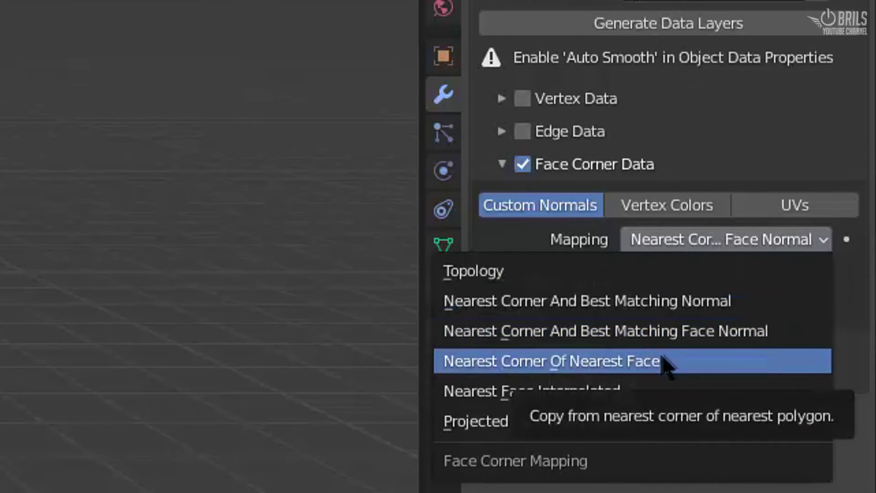
click(709, 361)
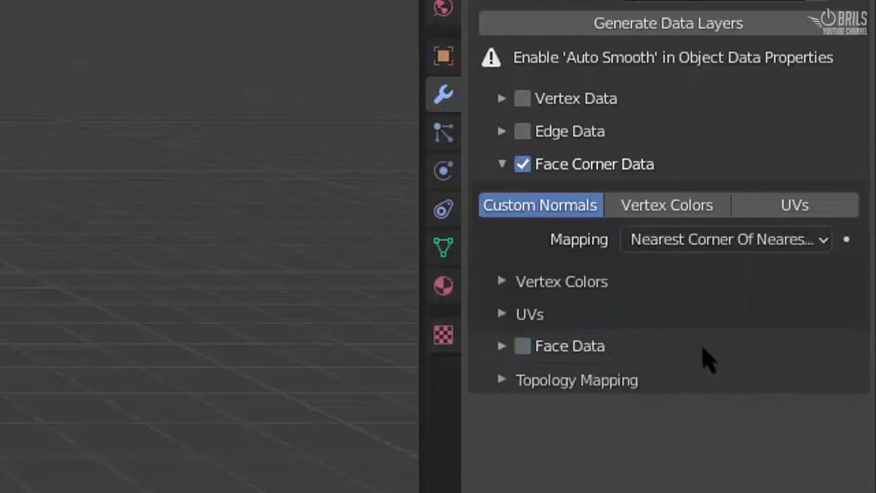
Enable Auto Smooth at 30° in the normals settings of the Tree_Leaves mesh.
click(443, 249)
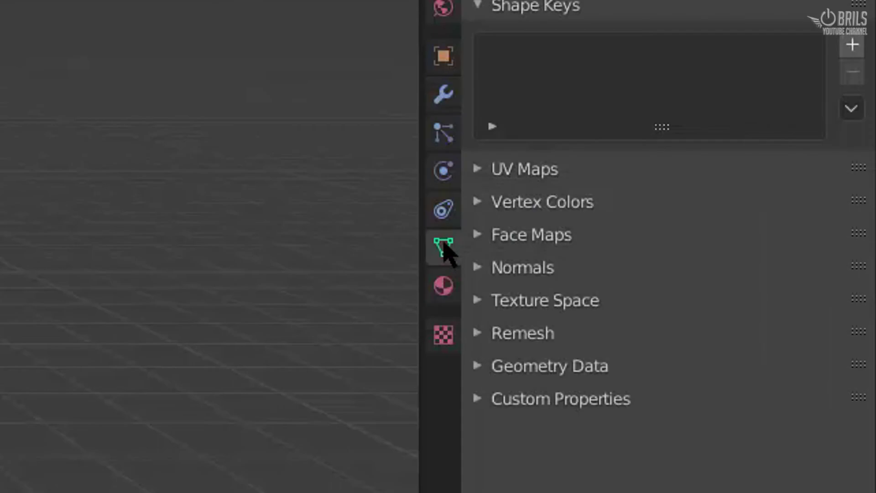
click(523, 274)
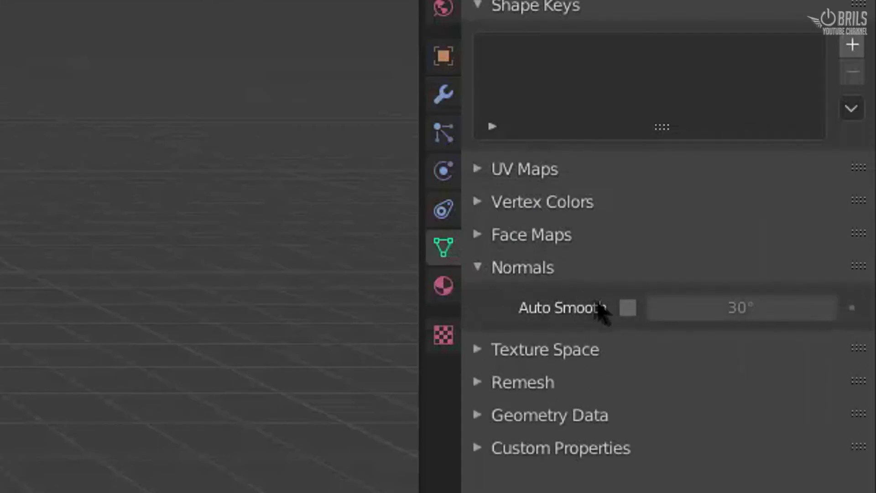
click(628, 309)
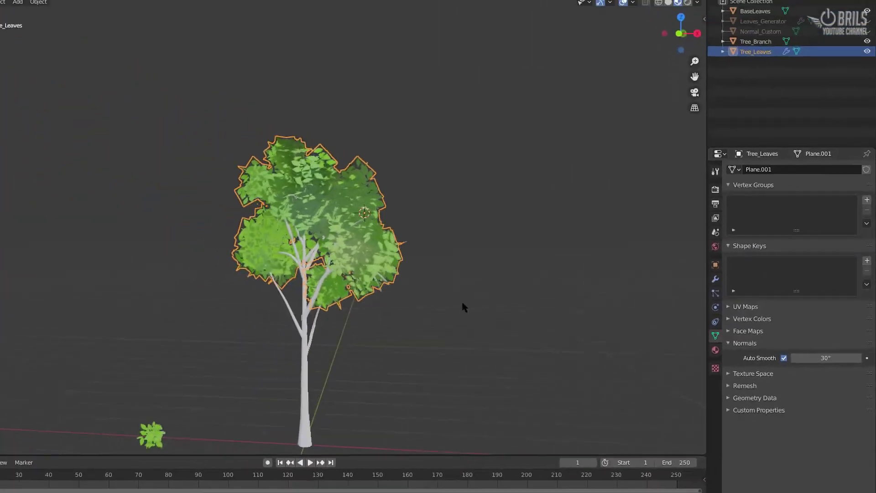
Apply the Data Transfer modifier on Tree_Leaves.
middle_drag(462, 302, 342, 323)
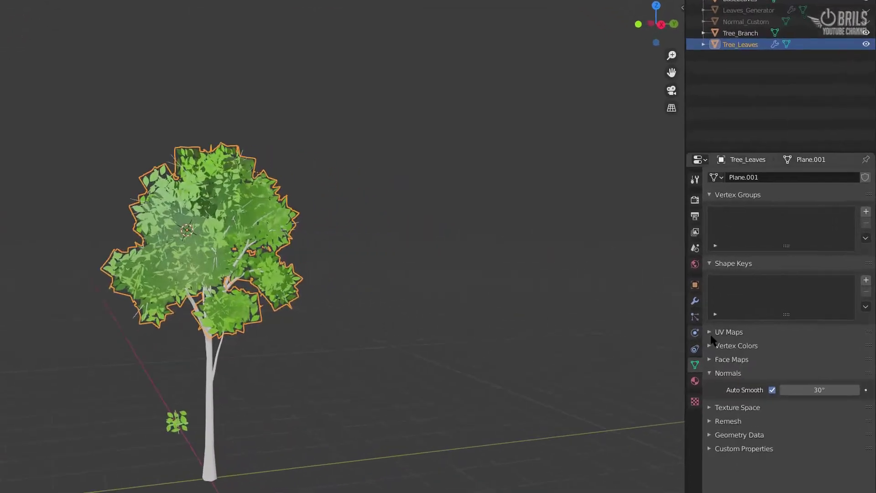
click(731, 290)
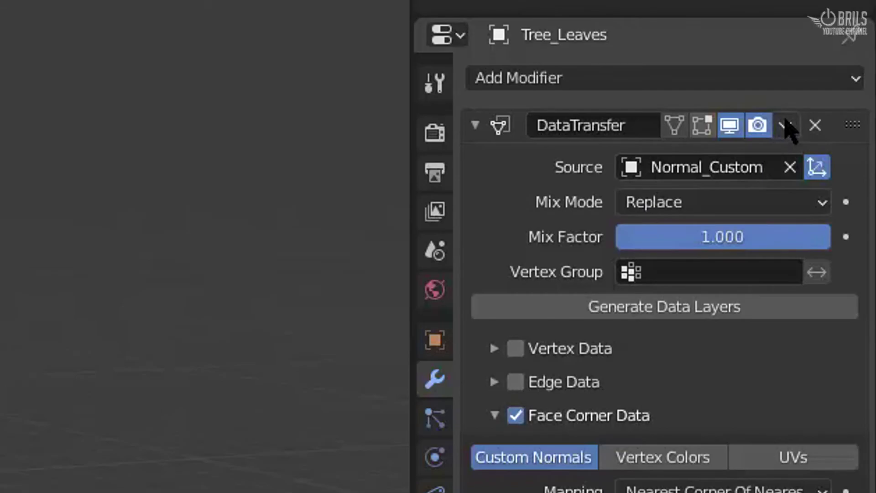
click(785, 122)
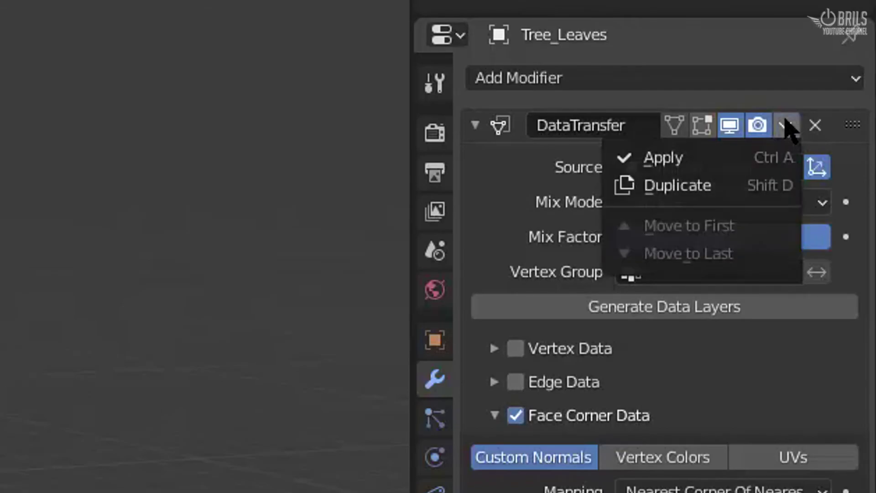
click(771, 159)
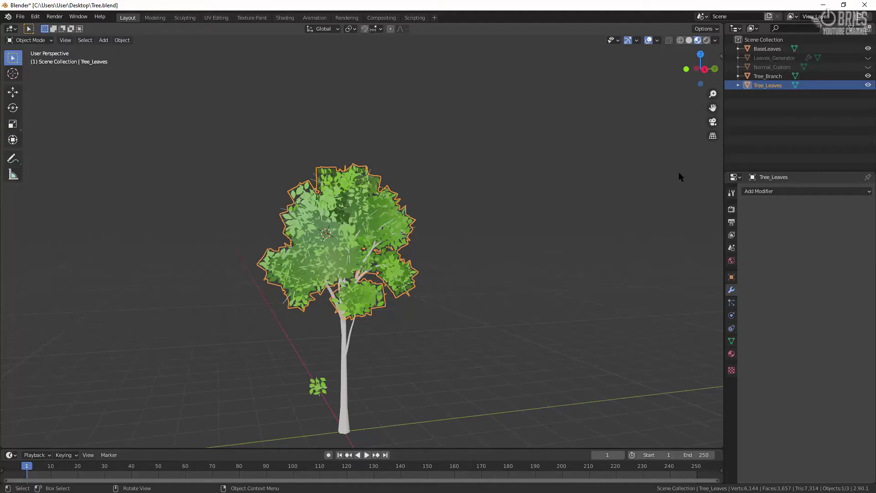
Add a new material to Tree_Branch and name it Tree_Branch_TextureOrColor.
click(767, 75)
click(731, 354)
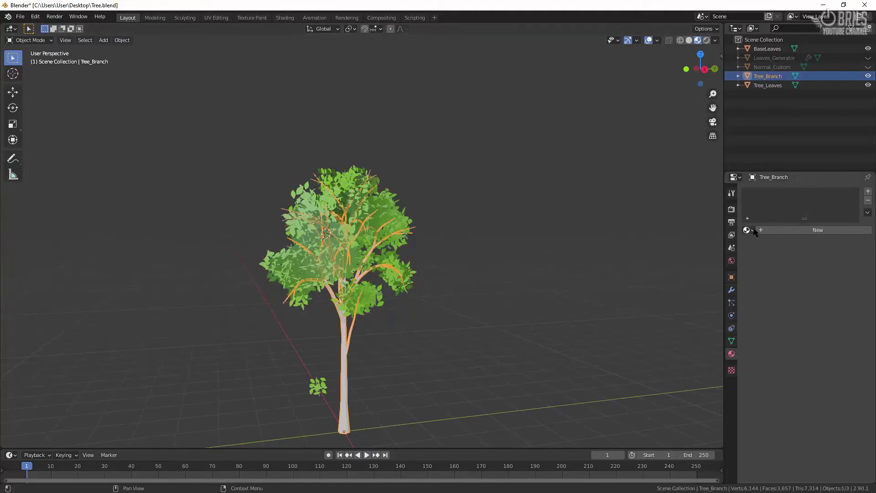
click(775, 230)
double_click(771, 194)
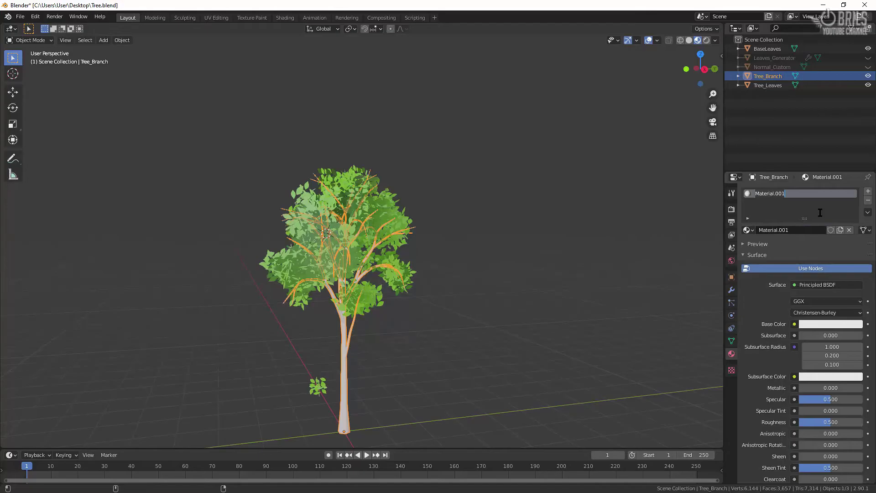
text(Tree_Branch_Texture)
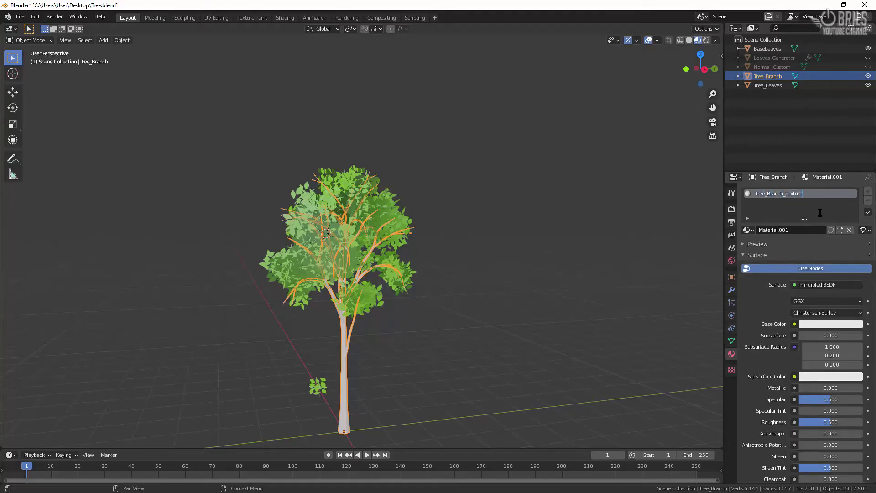
text(OrColor)
key(Return)
Give the branch material a dark reddish-brown base color and set its Specular to 0.150.
click(819, 326)
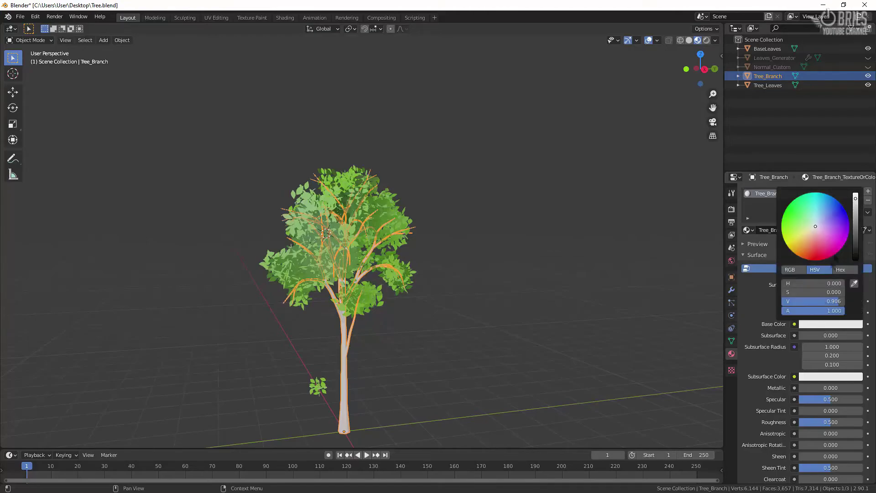
click(855, 247)
click(814, 239)
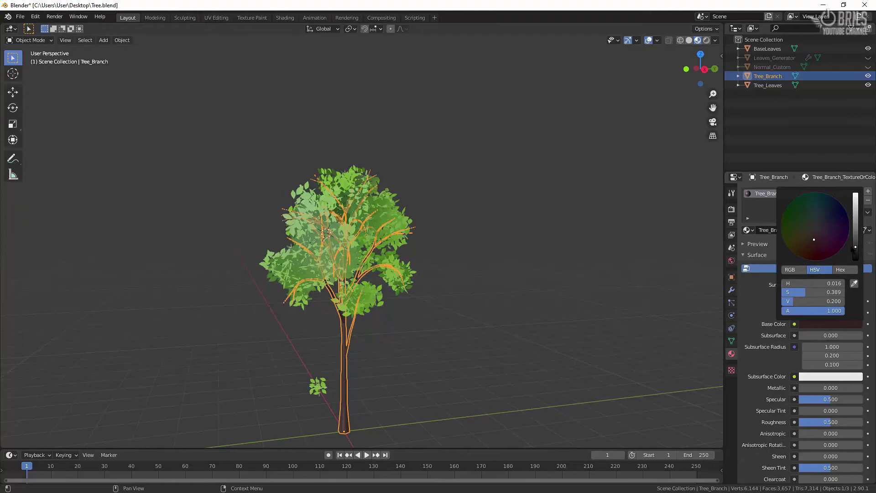
click(856, 243)
click(833, 399)
key(Return)
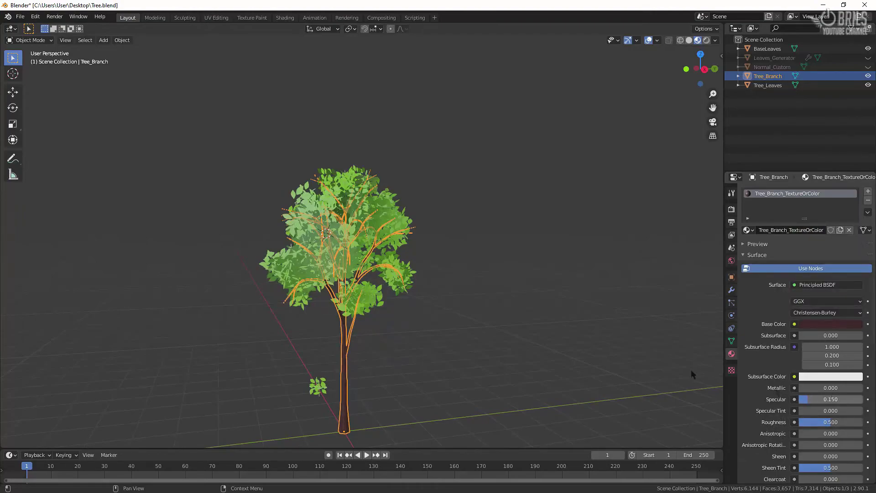
click(532, 324)
Rename the material of Tree_Leaves as Tree_Leaves_Texture.
click(767, 86)
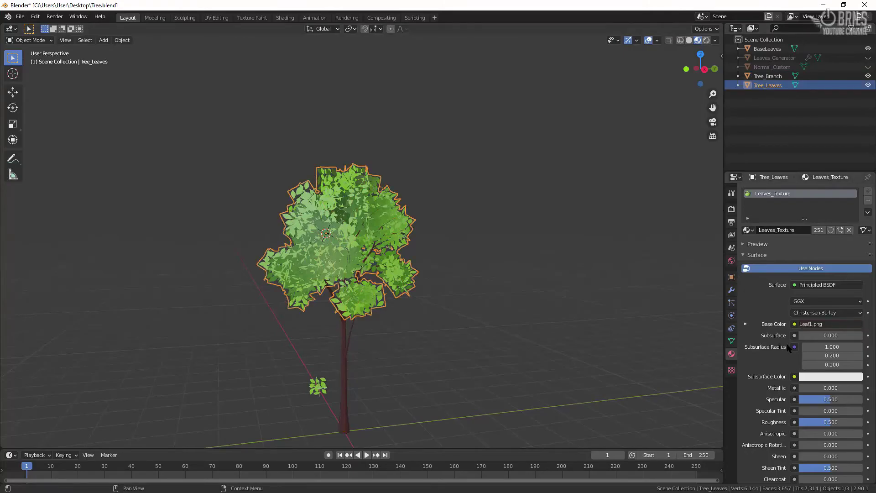
click(745, 324)
click(745, 324)
double_click(773, 194)
text(Tree_Leaves_Texture)
key(Return)
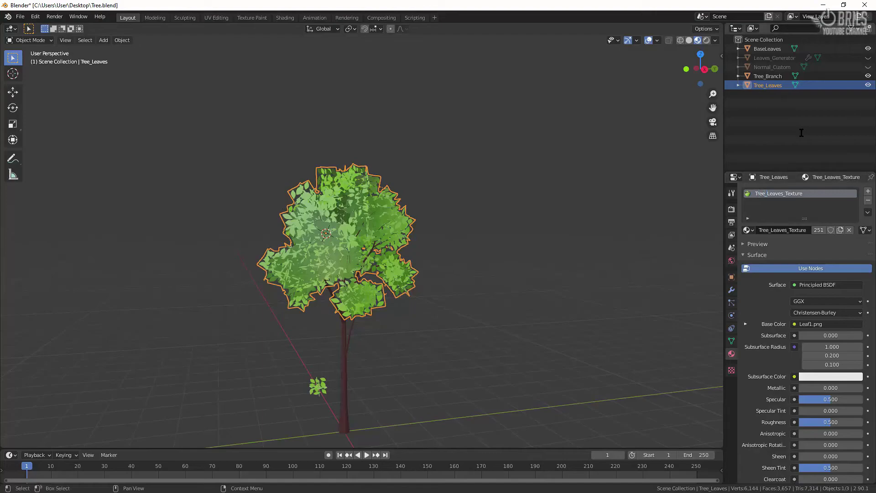
click(350, 350)
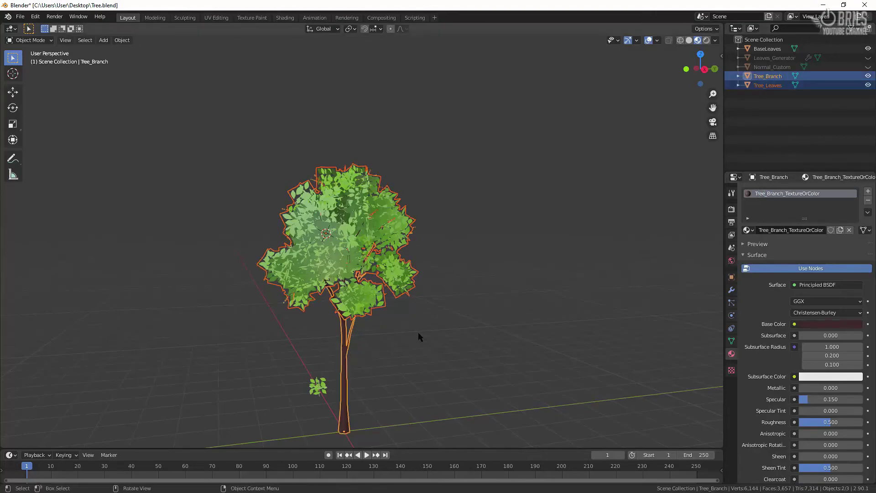
click(423, 332)
middle_drag(434, 350, 468, 360)
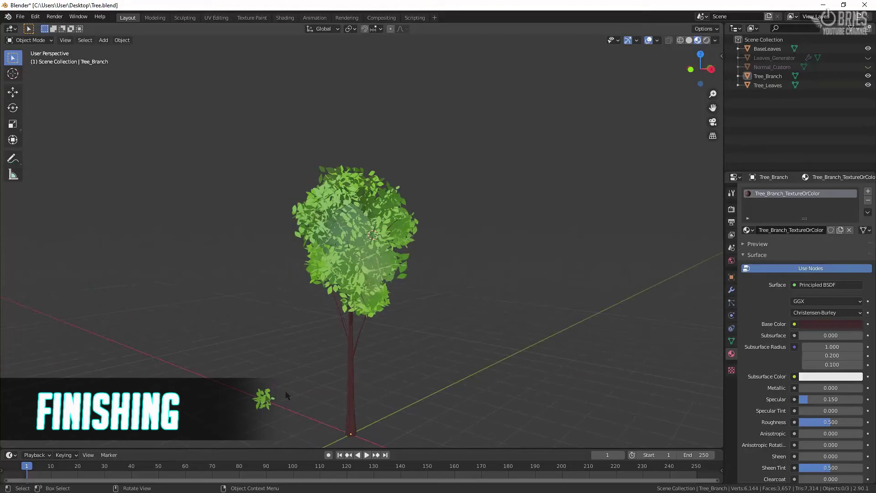
Delete the helper objects BaseLeaves, Leaves_Generator and Normal_Custom from the scene.
click(774, 67)
shift+click(773, 50)
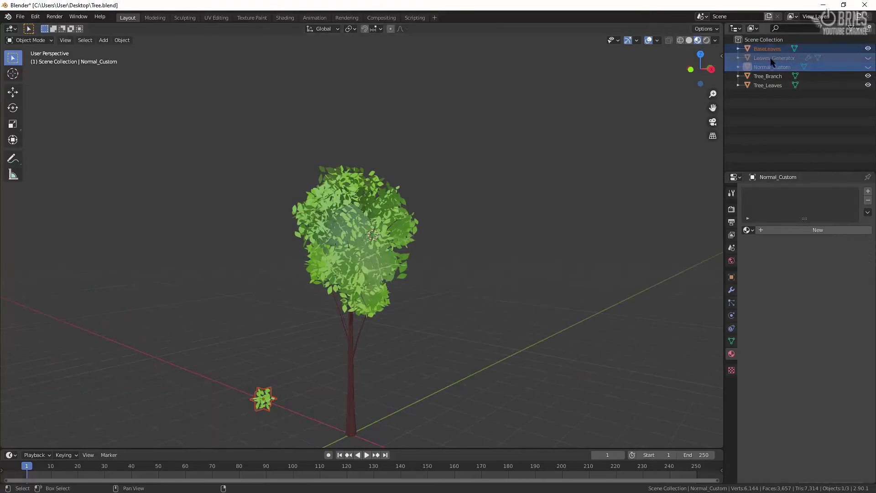
right_click(772, 63)
click(756, 89)
right_click(757, 66)
click(755, 66)
scroll(445, 282, down, 1)
middle_drag(446, 282, 495, 300)
Duplicate Tree_Branch and Tree_Leaves together and move the copies along the X axis in the negative direction, beside the original tree.
key(KP_1)
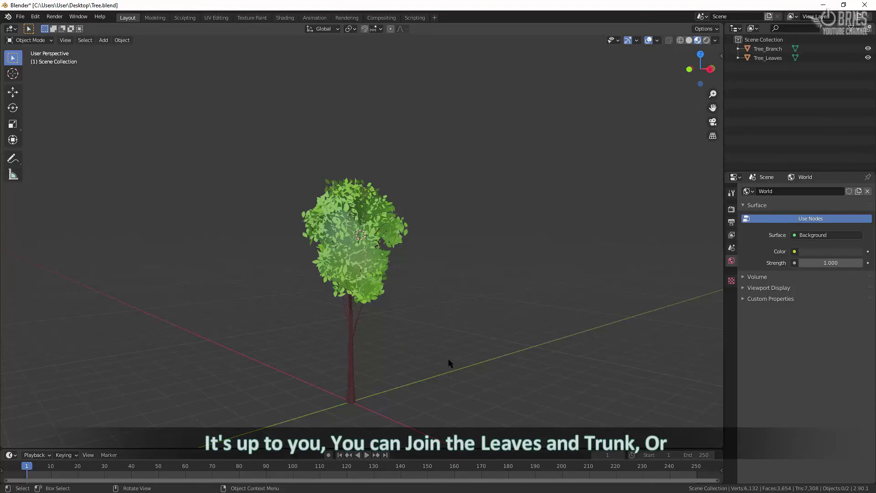
key(KP_1)
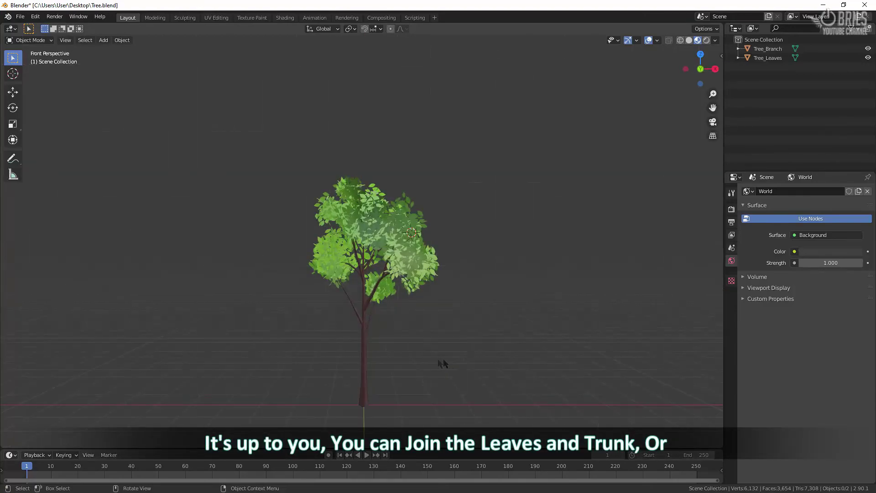
shift+click(367, 316)
shift+click(370, 320)
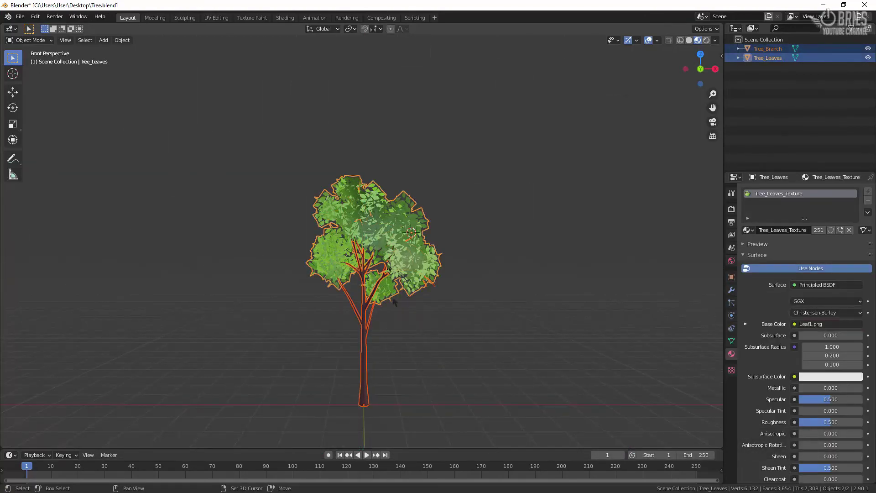
key(shift+d)
right_click(562, 323)
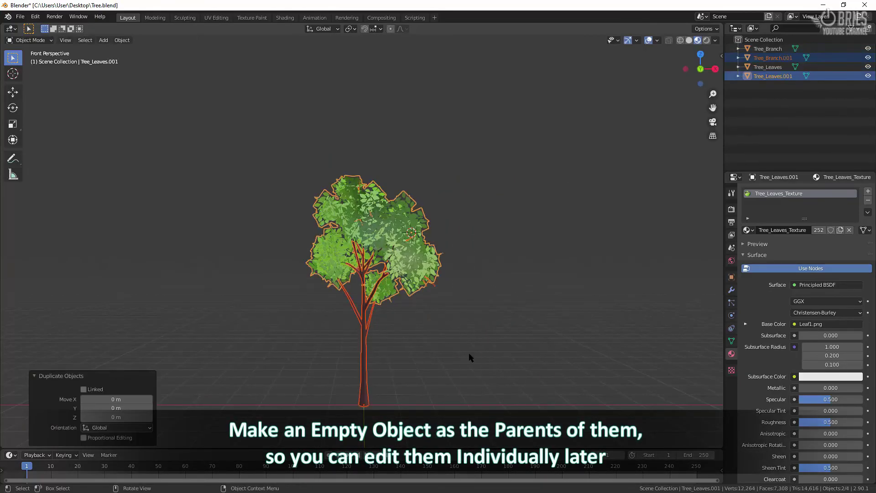
key(g)
key(x)
click(332, 367)
Join the duplicated trunk and leaves into one object and name it Tree_Merged Ver.
key(ctrl+j)
double_click(806, 67)
text(Tree_Merge)
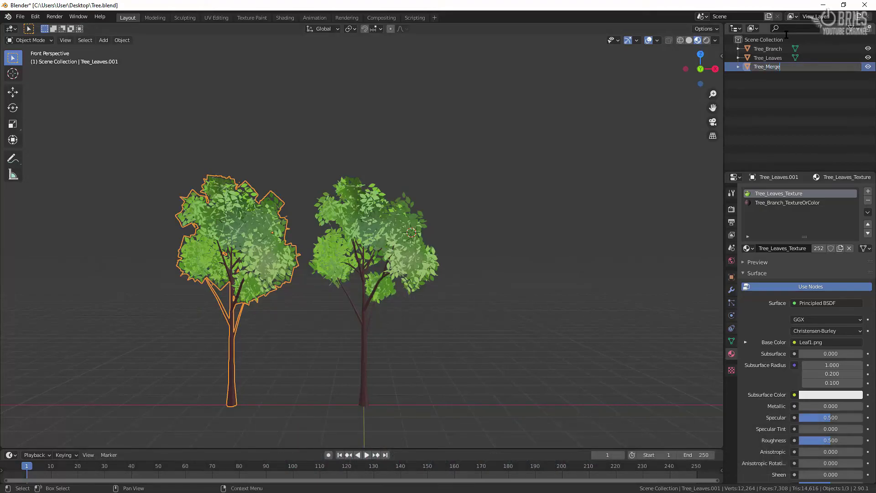
text(_Uer)
key(Return)
key(alt+a)
Add a Plain Axes empty at the base of the original tree's trunk and name it Tree_UnMerged Ver.
click(365, 354)
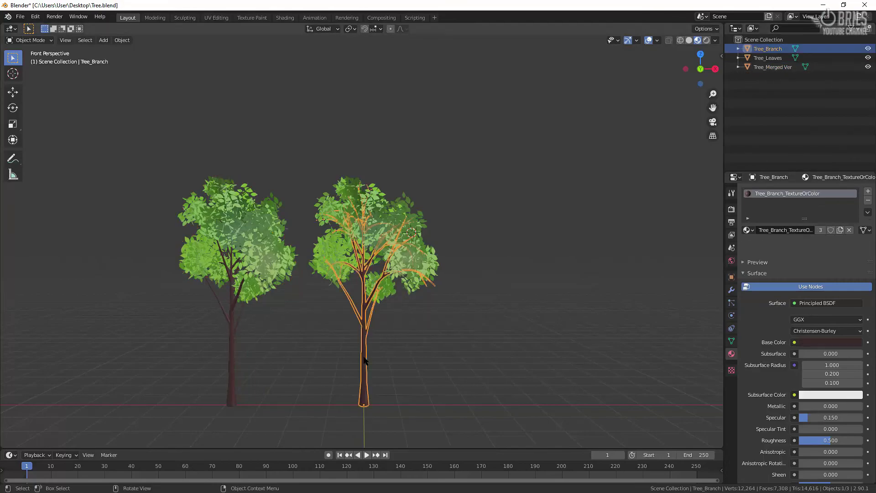
key(shift+a)
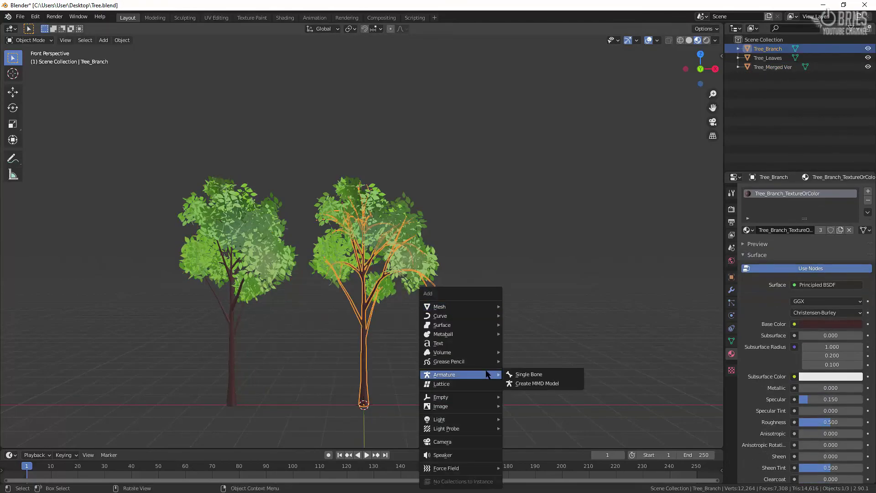
mouse_move(486, 397)
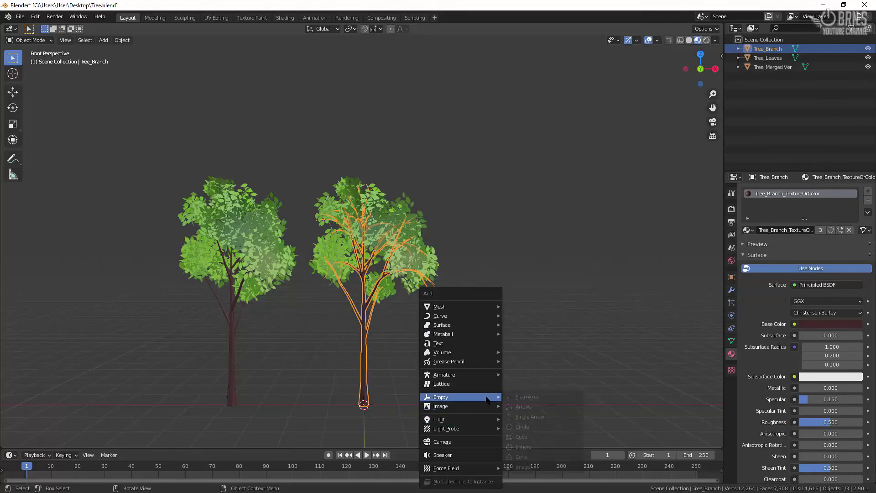
click(530, 397)
double_click(761, 48)
text(Tree)
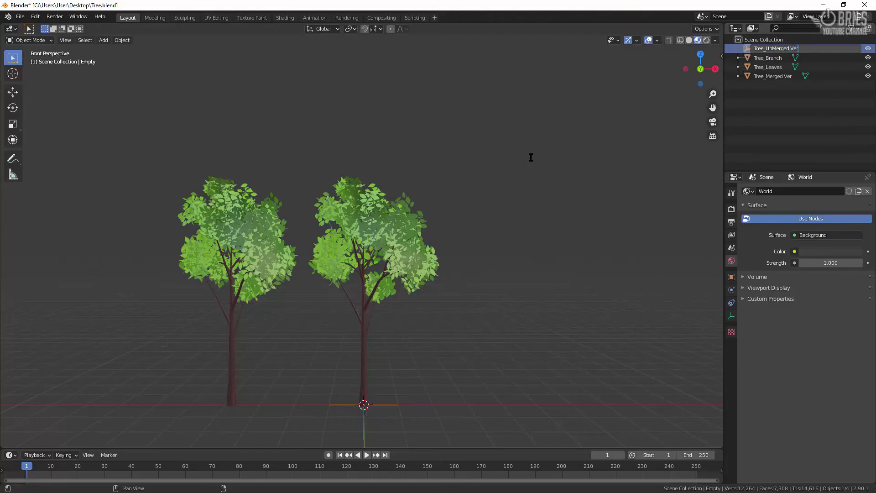
text(_UnMerged Ver)
key(Return)
Parent Tree_Branch and Tree_Leaves to the Tree_UnMerged Ver empty using the Object option.
click(362, 346)
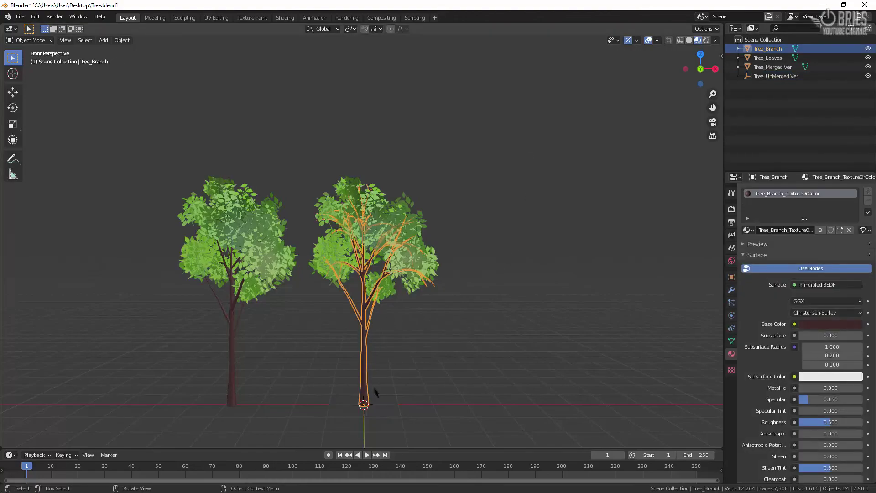
shift+click(382, 404)
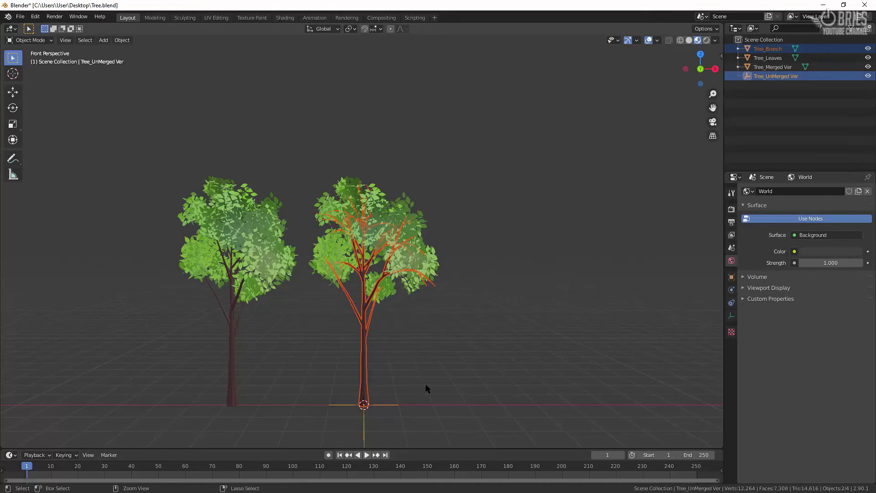
key(ctrl+p)
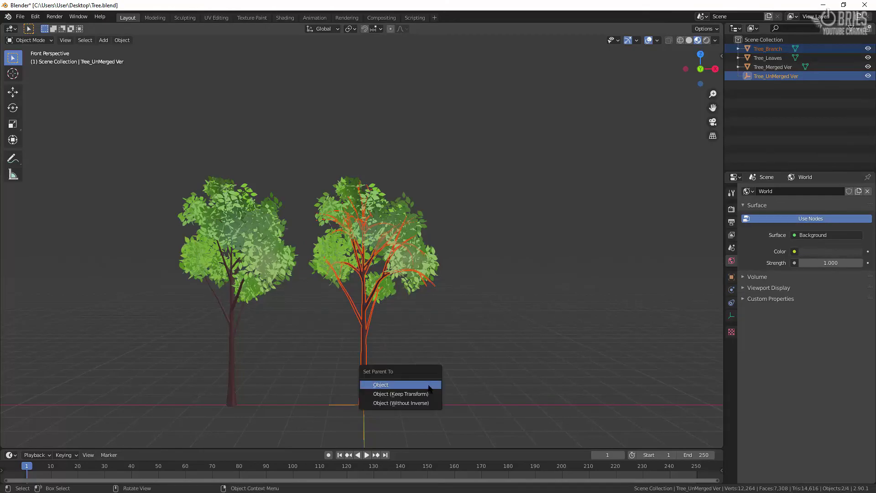
click(429, 386)
click(431, 228)
shift+click(392, 407)
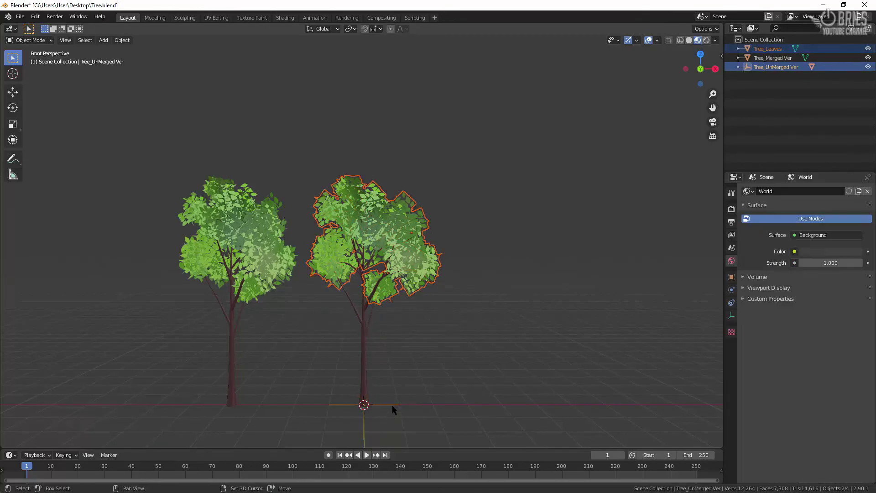
key(ctrl+p)
click(483, 318)
click(518, 295)
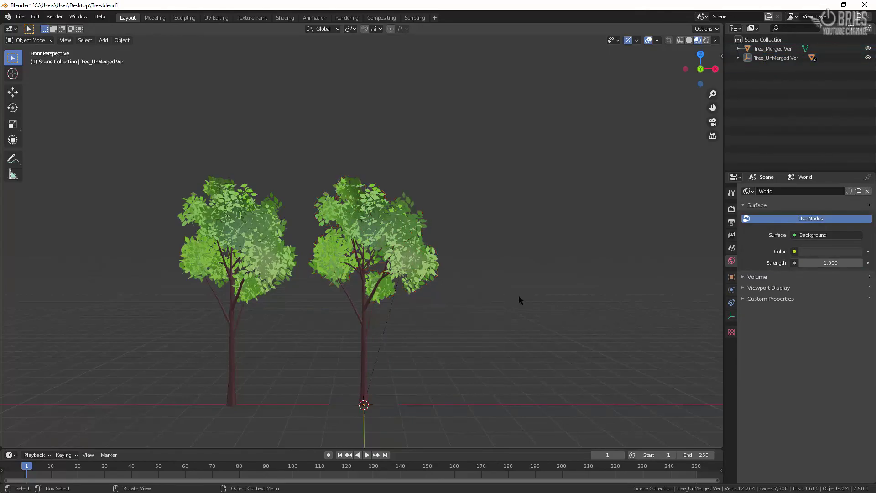
Try moving the Tree_UnMerged Ver empty to check the parenting of its trunk and leaves.
click(382, 405)
key(g)
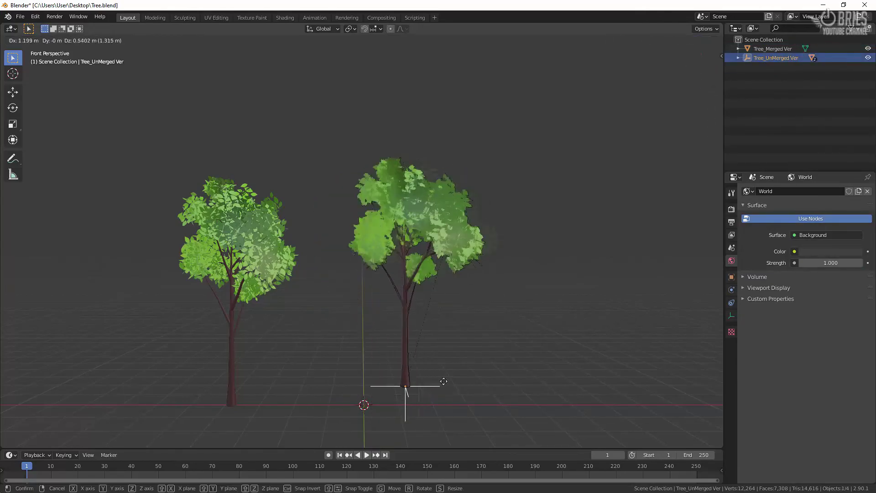
right_click(435, 382)
Expand both tree hierarchies and rename the mesh data of Tree_Merged Ver as Tree.
click(738, 57)
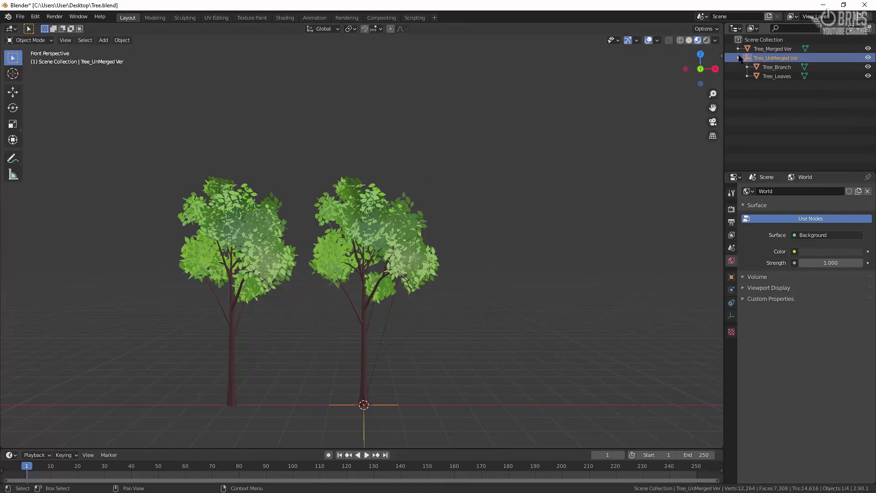
click(737, 49)
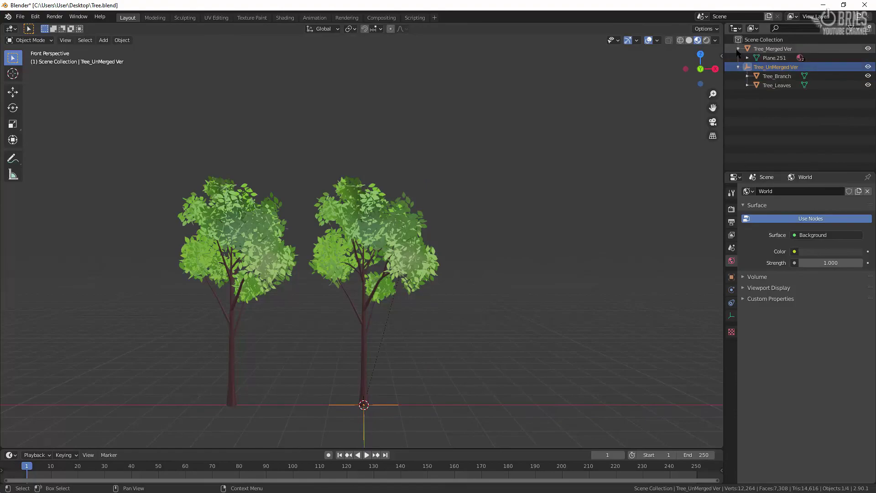
click(775, 57)
key(Tab)
double_click(775, 58)
text(Tree)
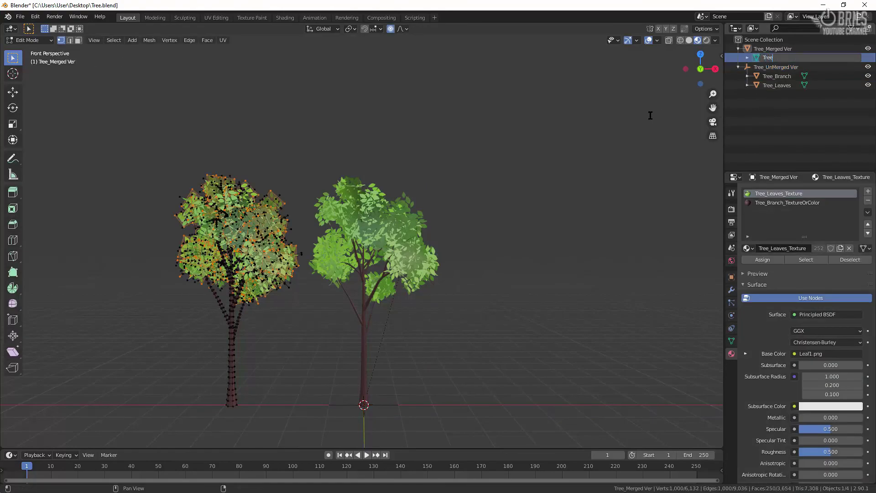
text(_)
key(BackSpace)
key(Return)
Rename the mesh data of Tree_Branch as Tree_Branch_MESH.
click(746, 76)
double_click(778, 85)
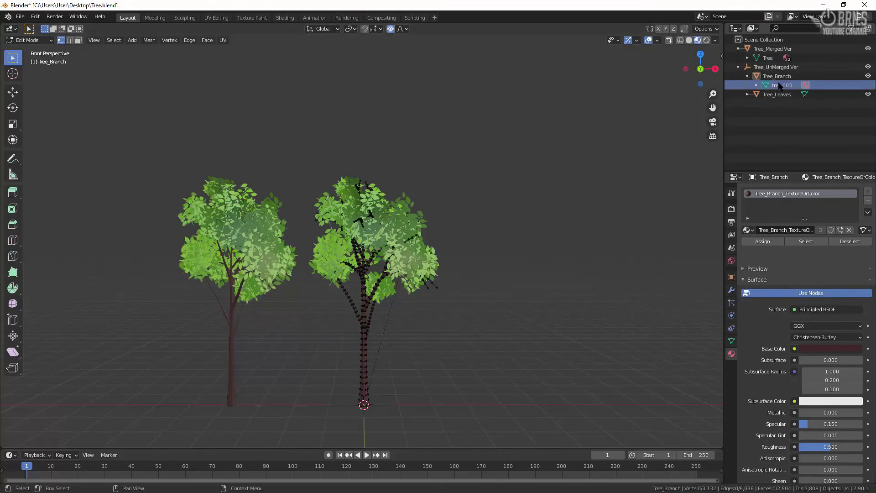
text(Tree_Branch_MESH)
key(Return)
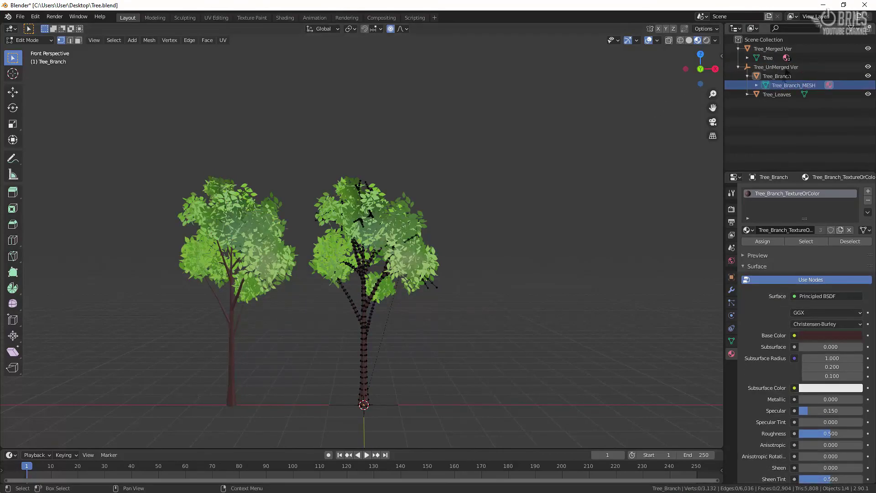
Rename the mesh data of Tree_Leaves as Tree_Leaves_MESH.
click(747, 94)
double_click(776, 103)
text(Tree_Leaves_MESH)
key(Return)
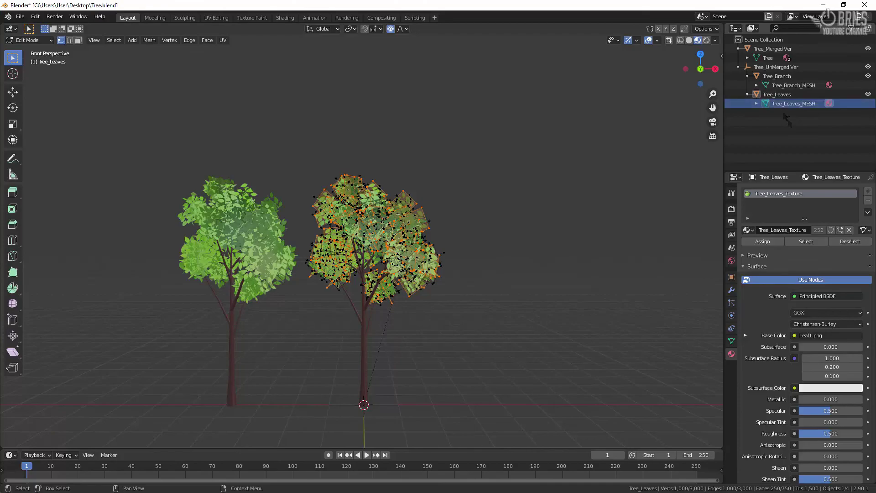
Rename the mesh data of Tree_Merged Ver as Tree_MESH.
click(776, 58)
key(Tab)
double_click(775, 58)
text(Tree_MESH)
key(Return)
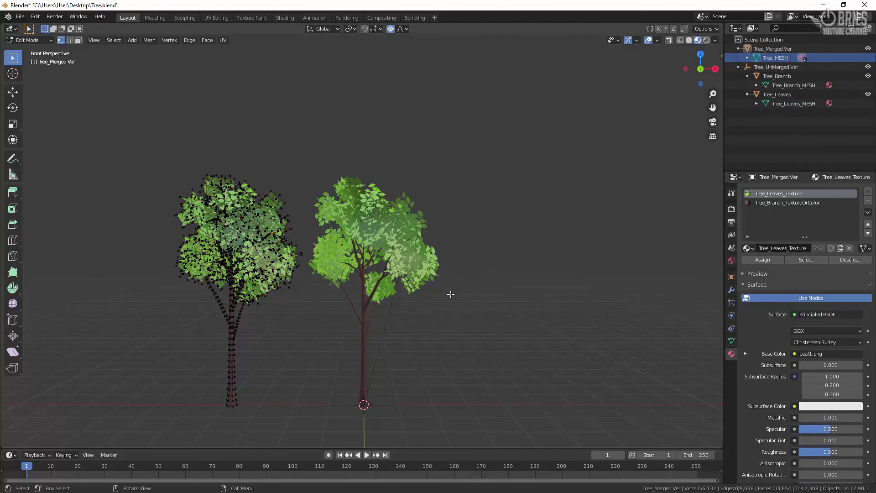